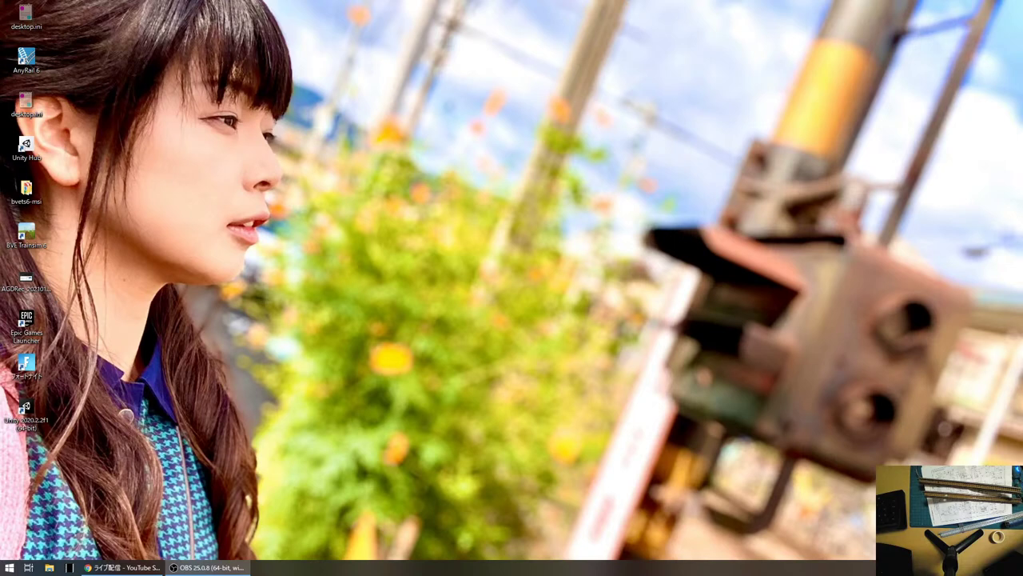
# Step: Launch AnyRail from the Windows Start menu with an empty layout
pyautogui.click(9, 568)
pyautogui.click(69, 252)
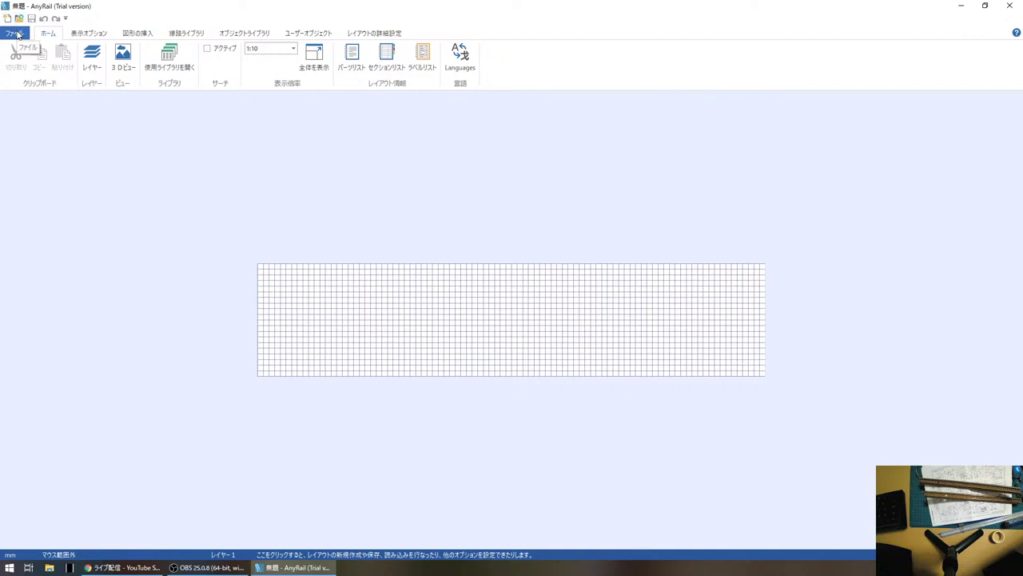
# Step: Look through the display options, shape insertion, track library, object library, user object and detailed layout settings commands
pyautogui.click(17, 34)
pyautogui.click(16, 35)
pyautogui.click(92, 33)
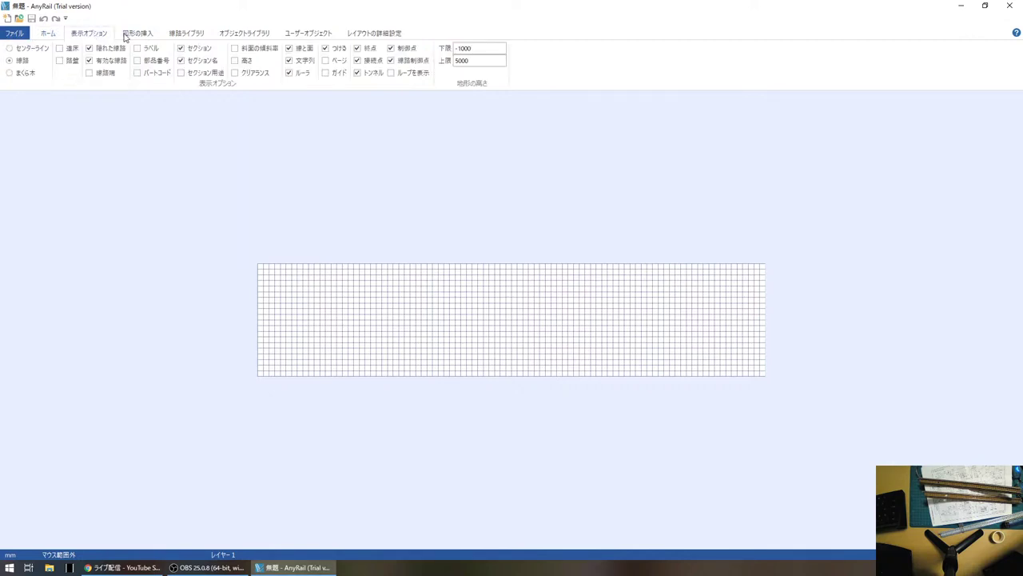
pyautogui.click(153, 36)
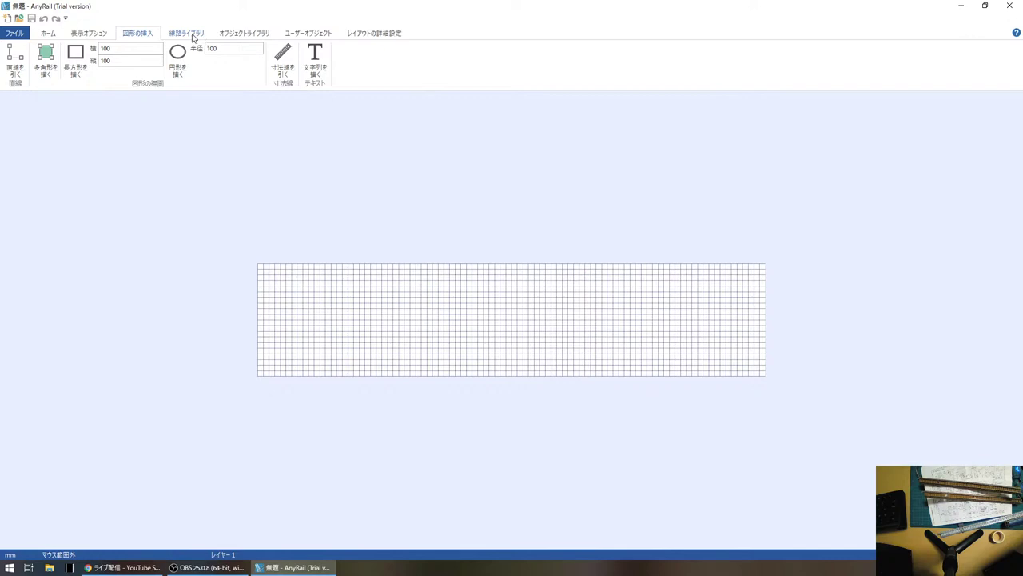
pyautogui.click(194, 35)
pyautogui.click(245, 36)
pyautogui.click(303, 37)
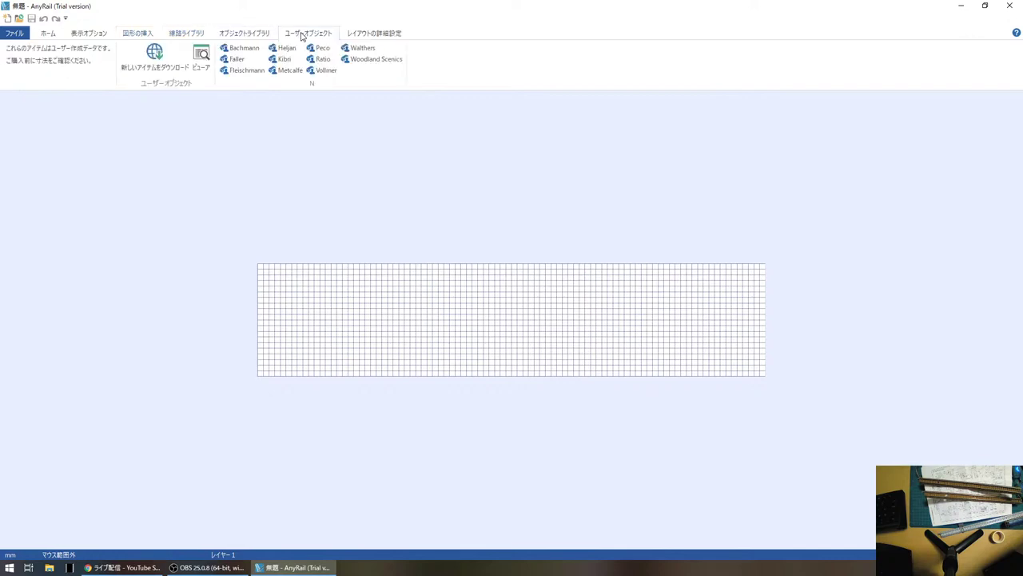
pyautogui.click(377, 35)
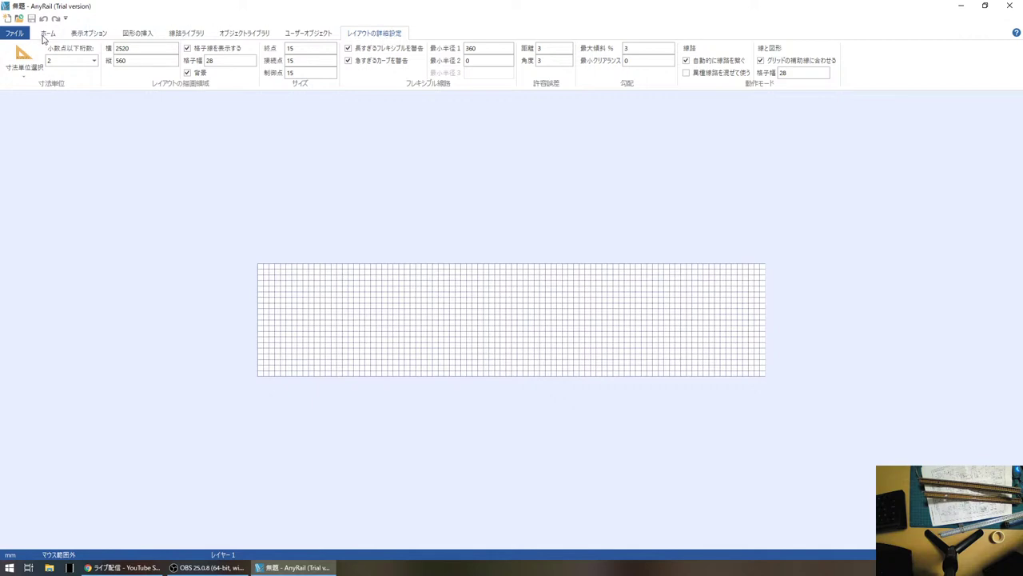
pyautogui.click(45, 35)
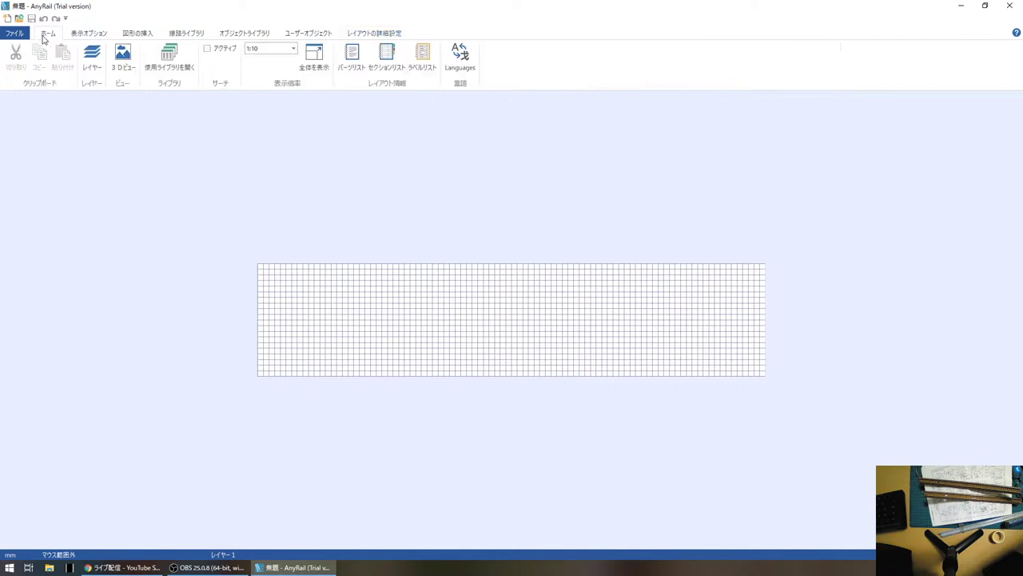
pyautogui.hotkey('alt', 'Tab')
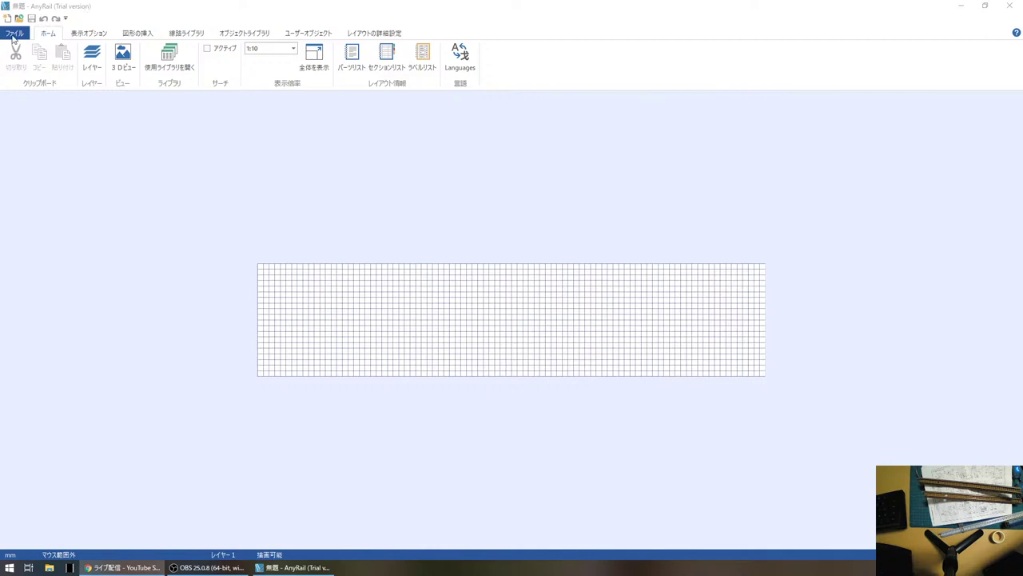
# Step: Change the program's display language to English (EN)
pyautogui.click(14, 37)
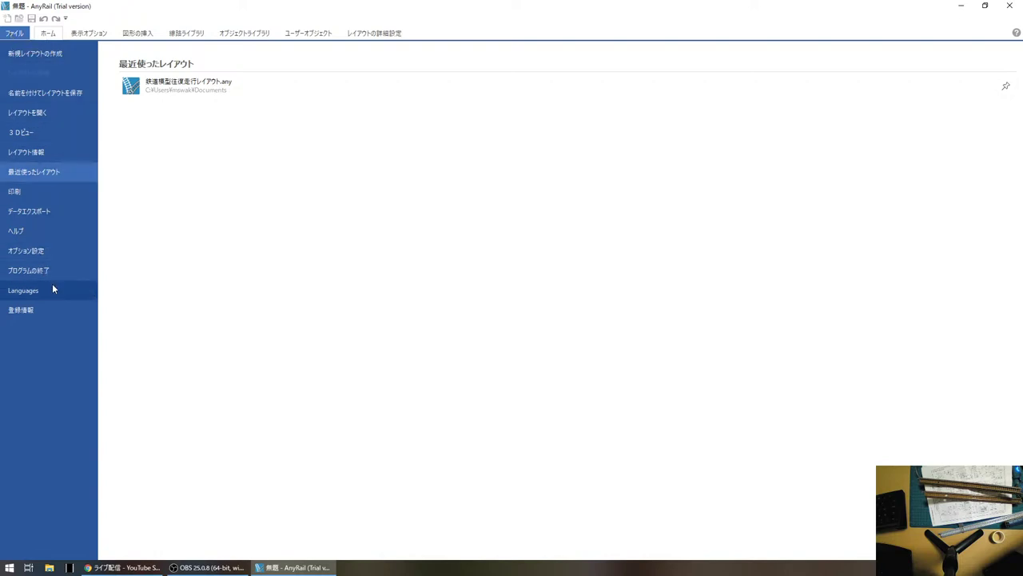
pyautogui.click(20, 34)
pyautogui.click(20, 33)
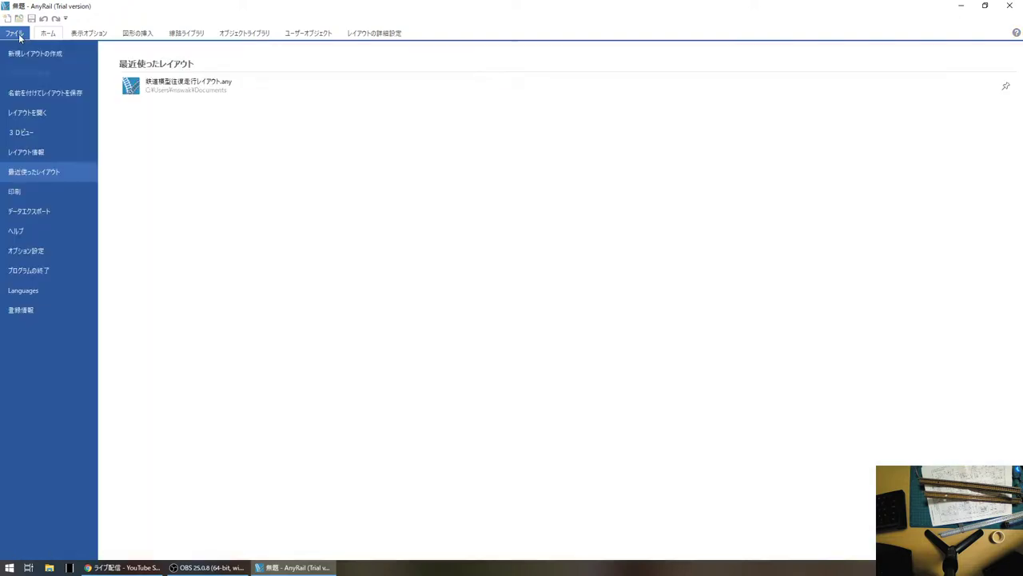
pyautogui.click(49, 292)
pyautogui.click(525, 163)
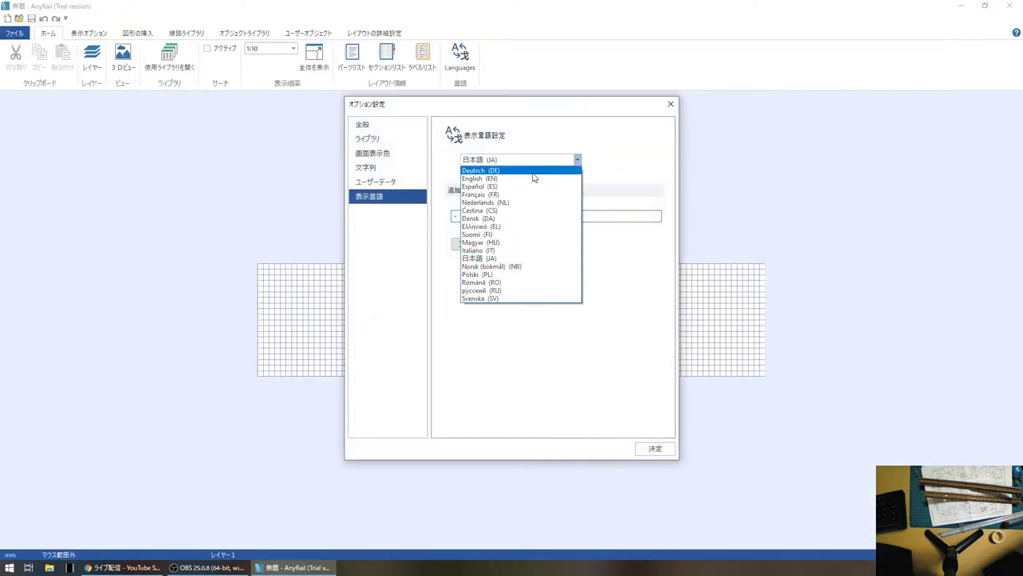
pyautogui.click(529, 179)
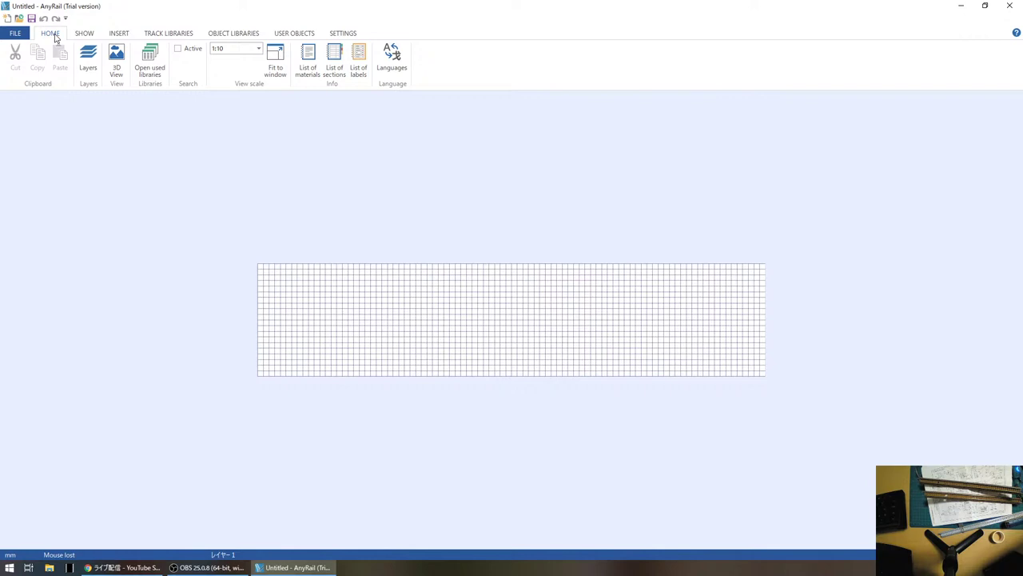
# Step: Examine the English versions of the track library, object library, user object, settings, show and insert commands
pyautogui.click(167, 35)
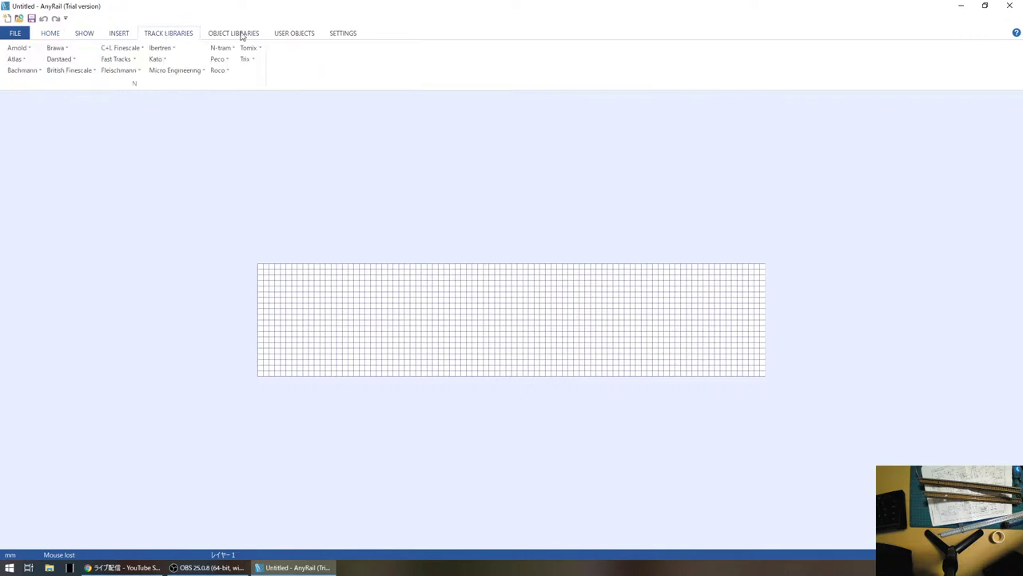
pyautogui.click(241, 35)
pyautogui.click(304, 34)
pyautogui.click(343, 34)
pyautogui.click(86, 35)
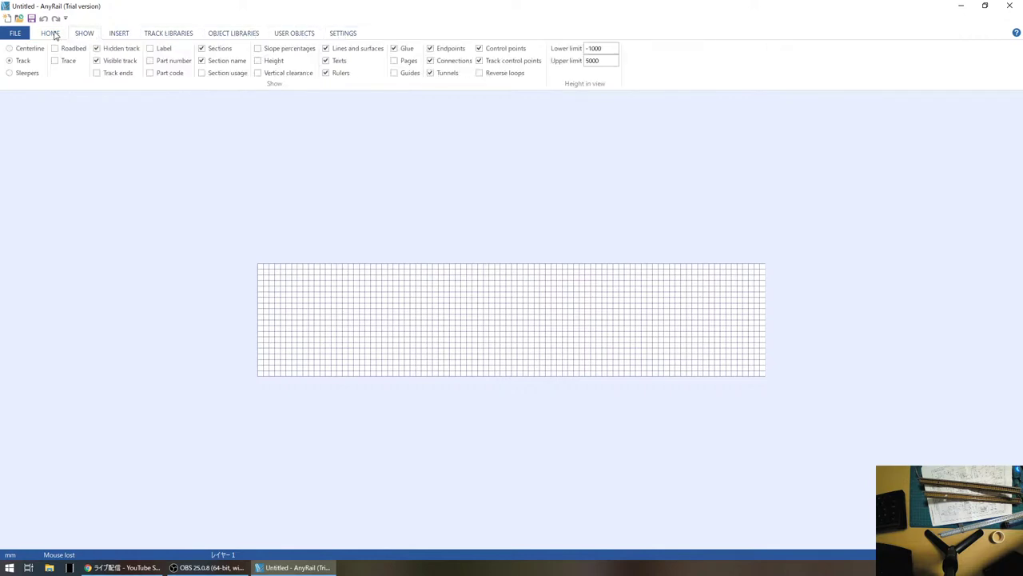
pyautogui.click(118, 35)
pyautogui.click(168, 35)
pyautogui.click(233, 34)
pyautogui.click(289, 35)
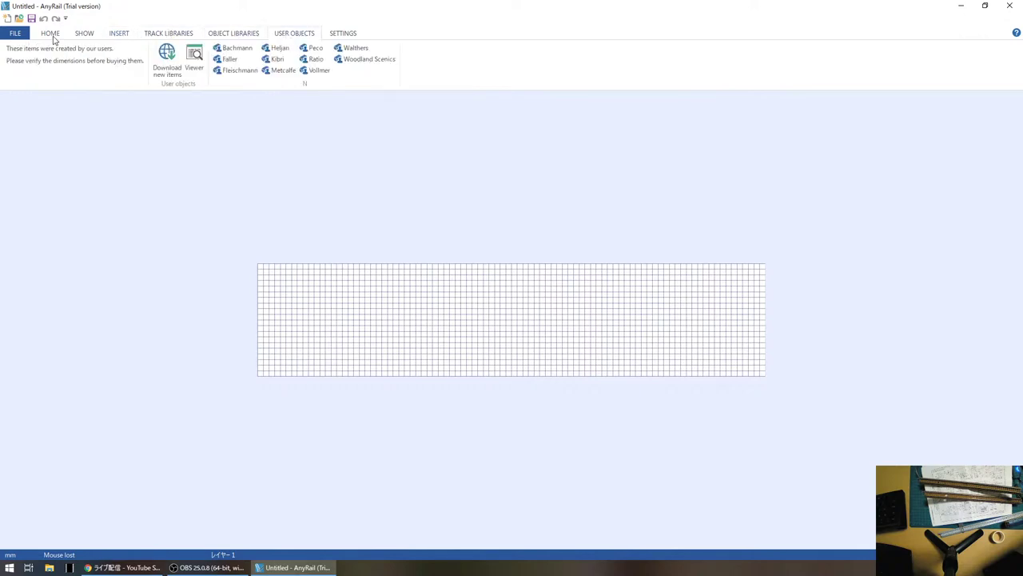
pyautogui.click(51, 36)
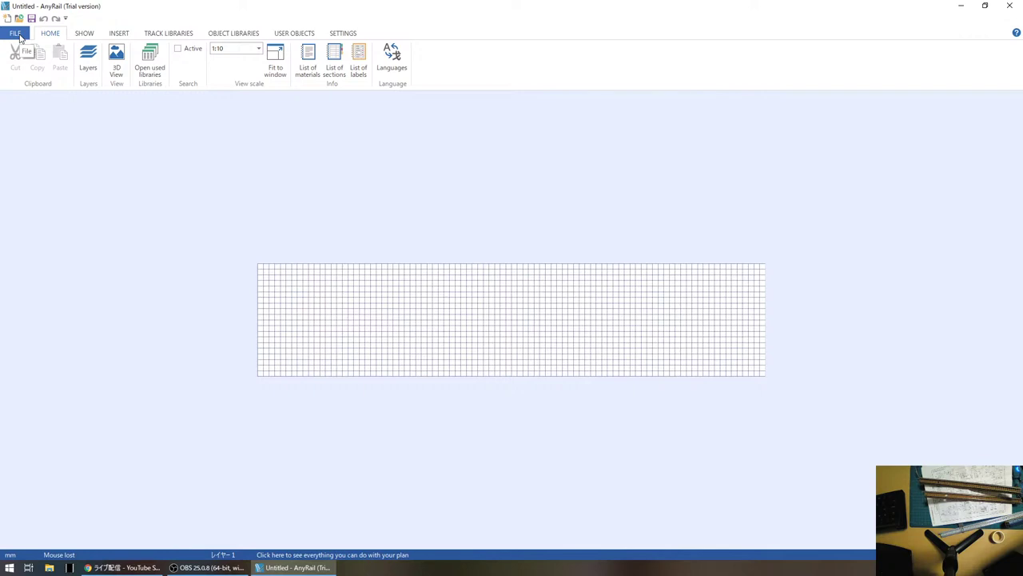
# Step: Switch the display language back to Japanese (日本語 JA) in the program options
pyautogui.click(18, 35)
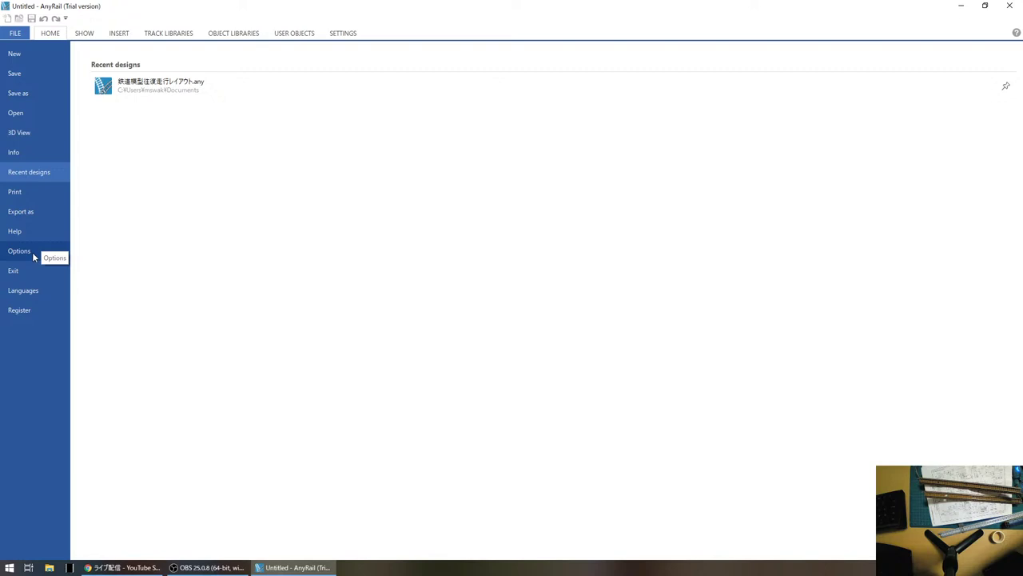
pyautogui.click(14, 52)
pyautogui.click(14, 34)
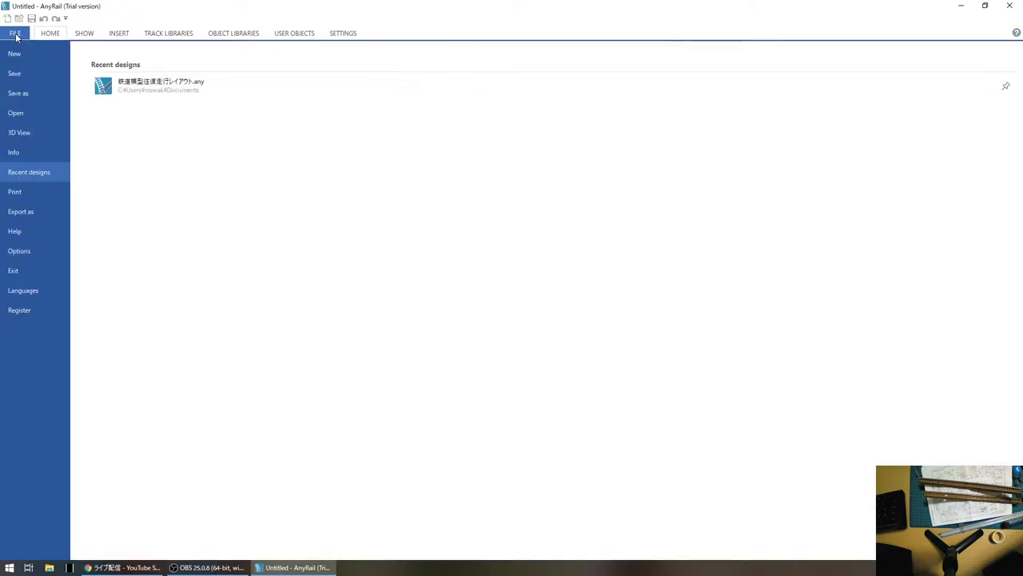
pyautogui.click(26, 256)
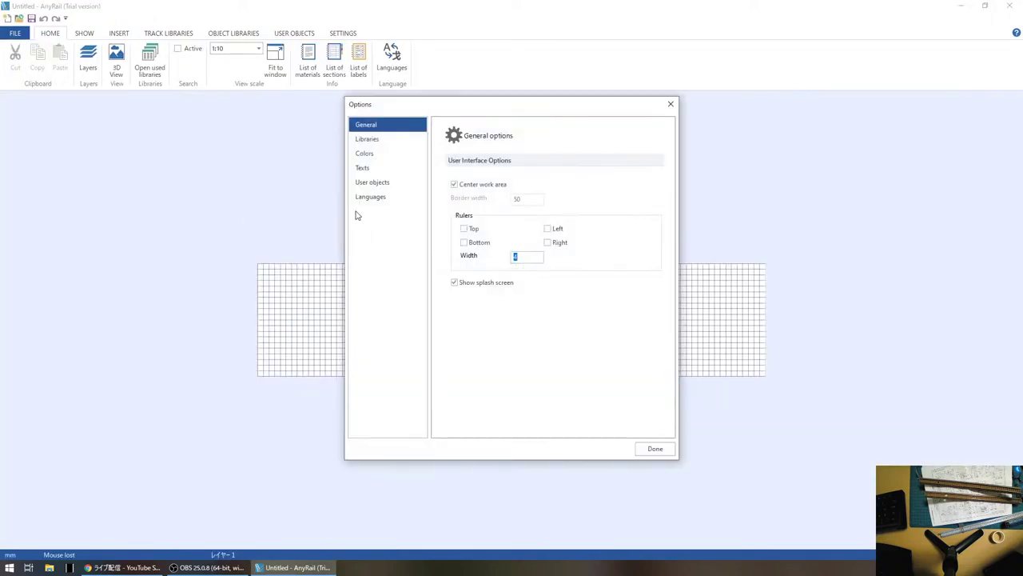
pyautogui.moveTo(418, 110); pyautogui.dragTo(236, 112)
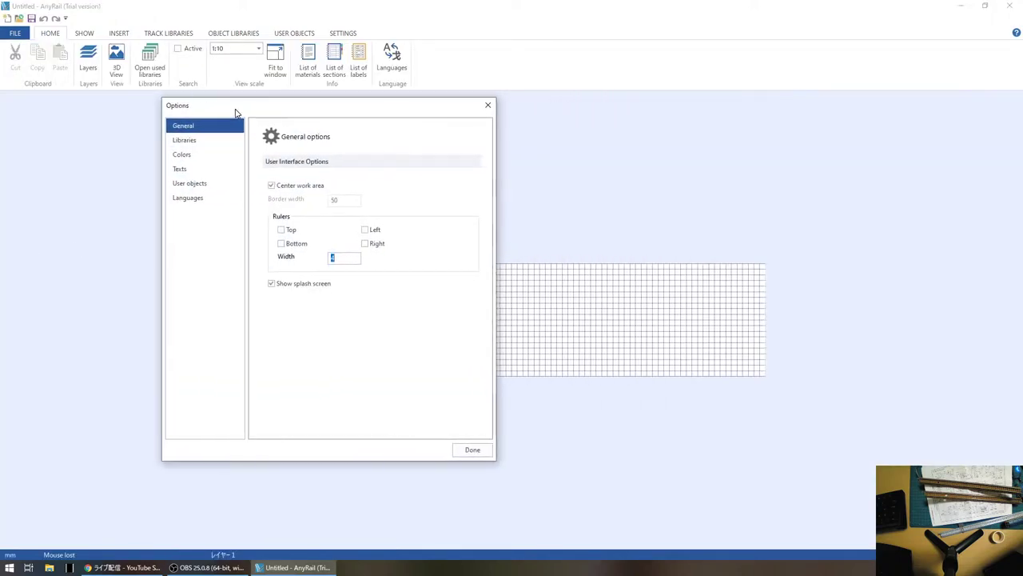
pyautogui.click(198, 202)
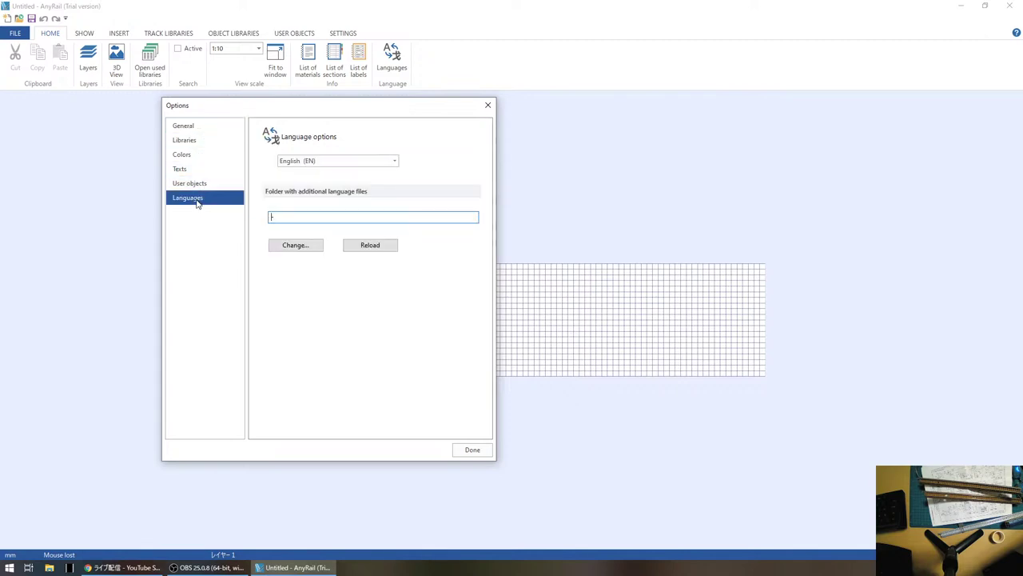
pyautogui.click(389, 161)
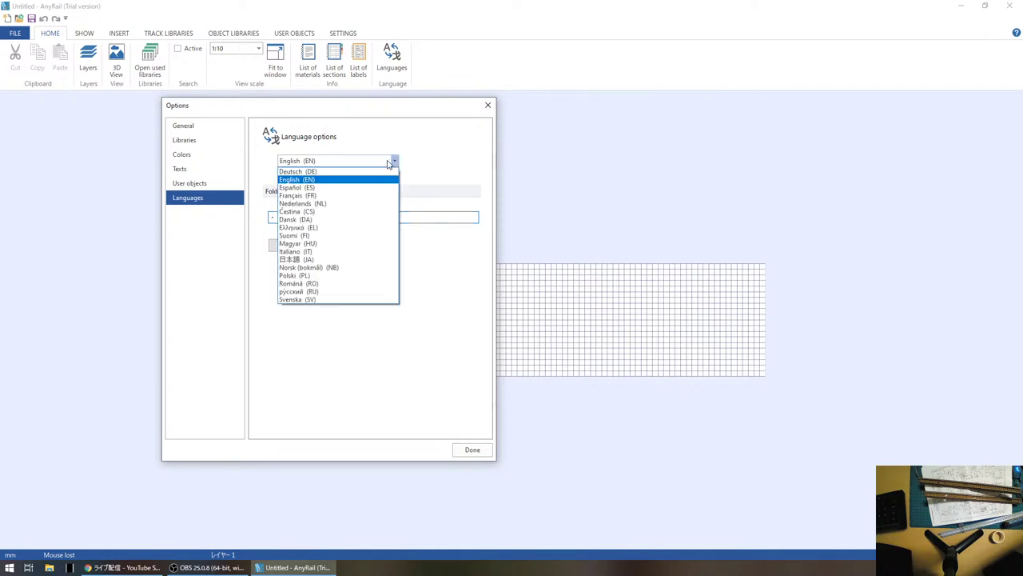
pyautogui.click(373, 260)
pyautogui.click(373, 260)
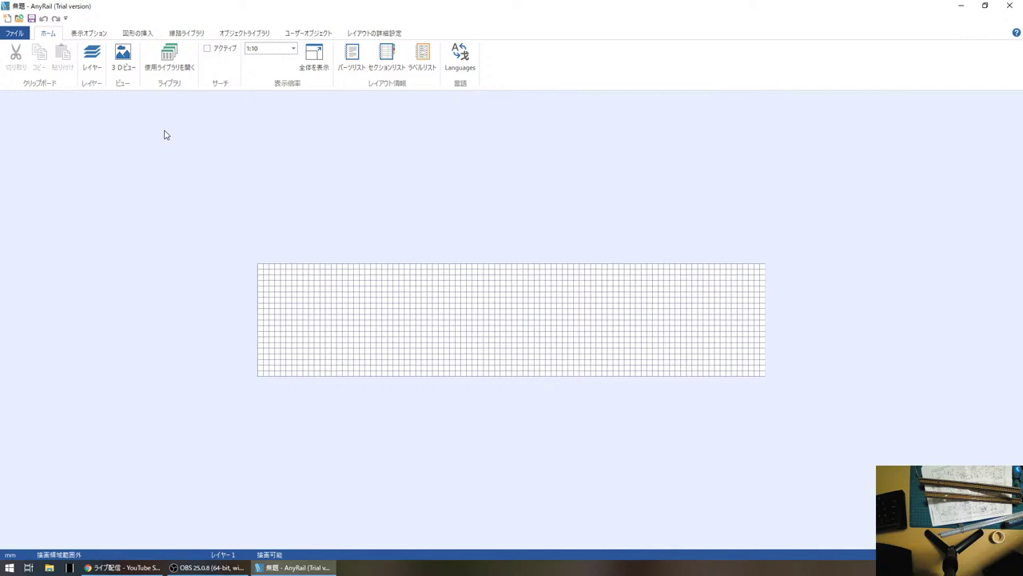
# Step: Open the program options and examine the general settings and the track gauges available for the parts palette
pyautogui.click(16, 34)
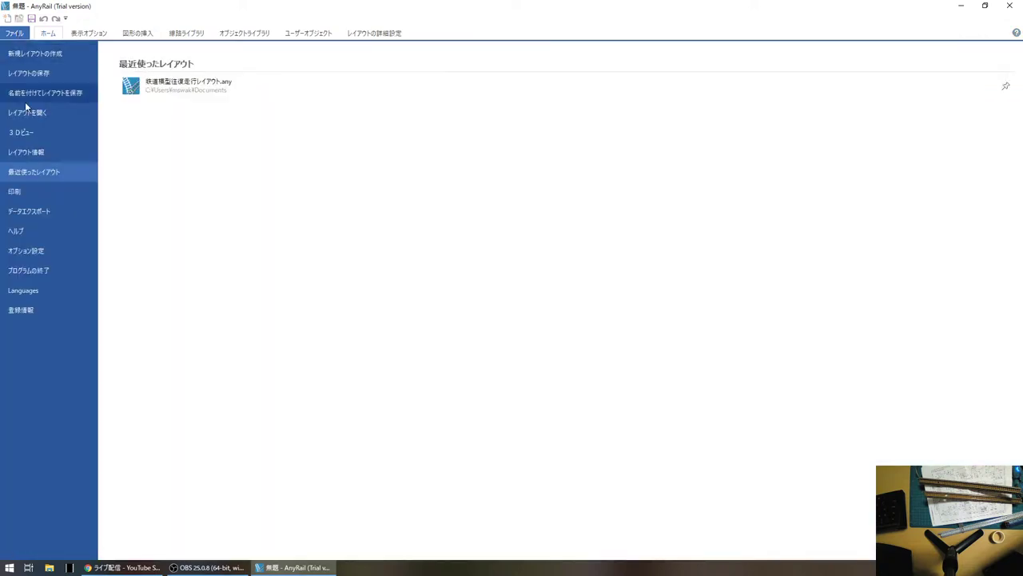
pyautogui.click(35, 253)
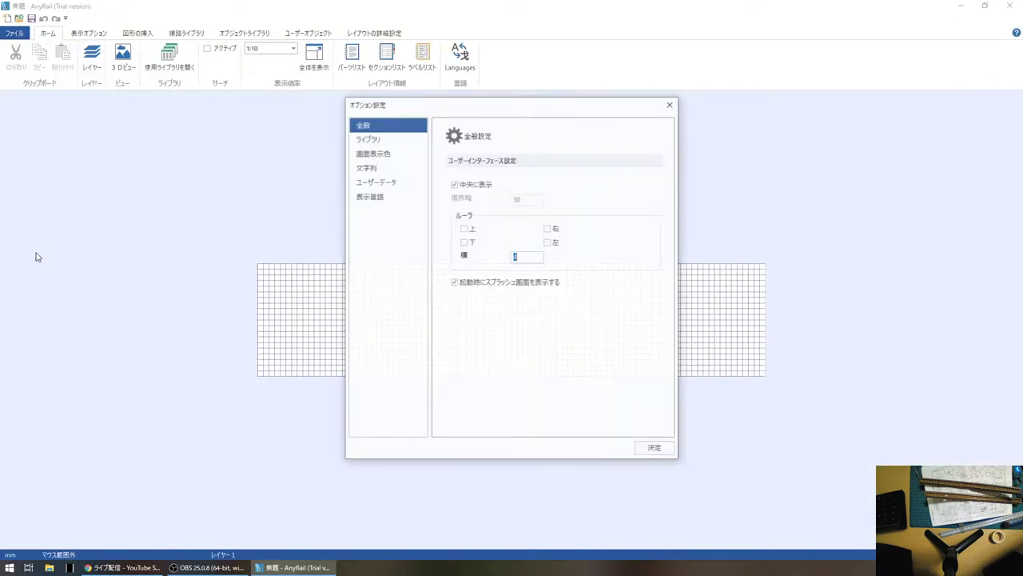
pyautogui.moveTo(530, 114); pyautogui.dragTo(323, 114)
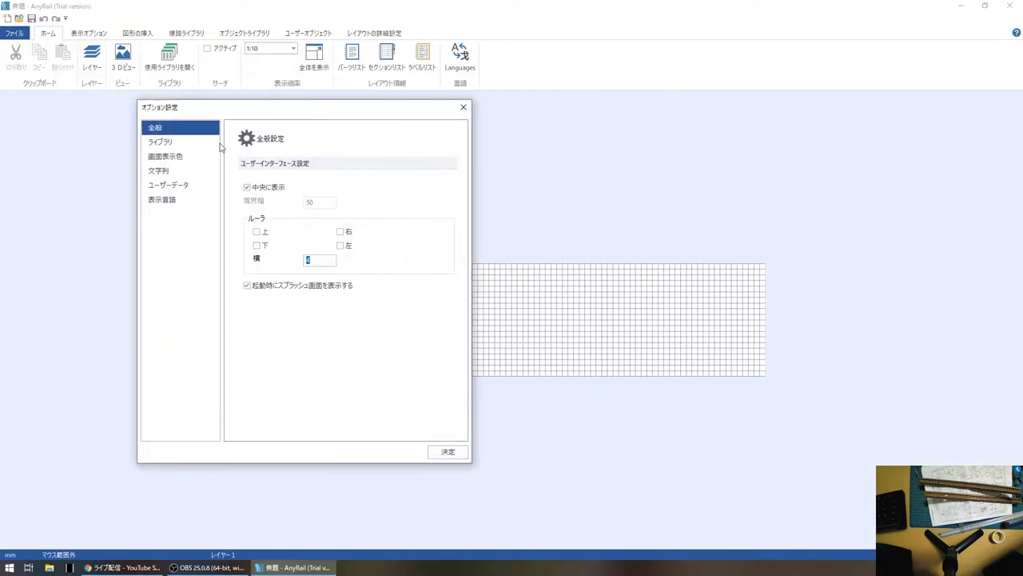
pyautogui.click(173, 140)
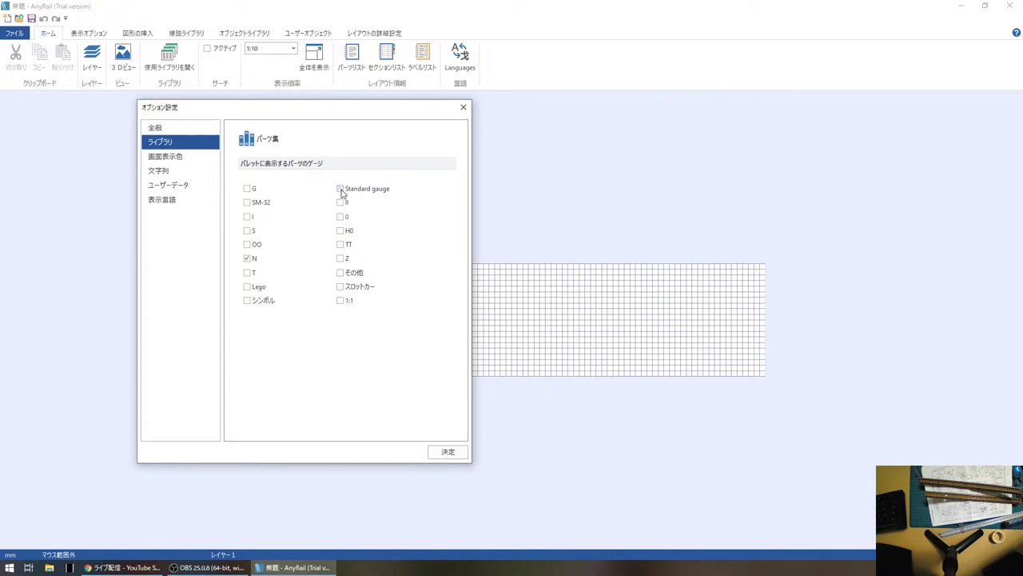
pyautogui.click(340, 275)
pyautogui.click(248, 302)
pyautogui.click(342, 273)
# Step: Examine the screen colour, text, user data, language and general options, and close the options dialog
pyautogui.click(192, 160)
pyautogui.click(188, 170)
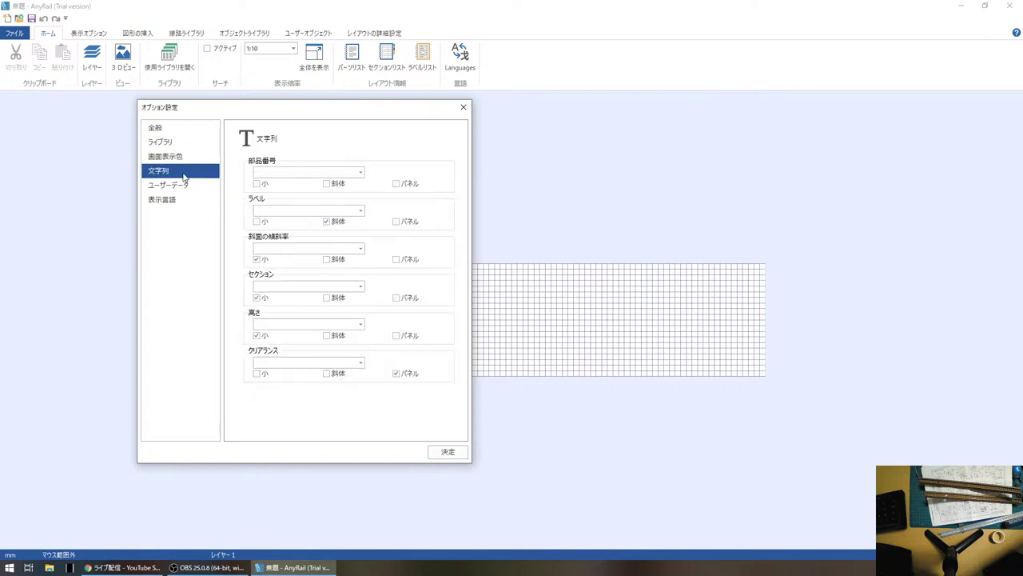
pyautogui.click(184, 187)
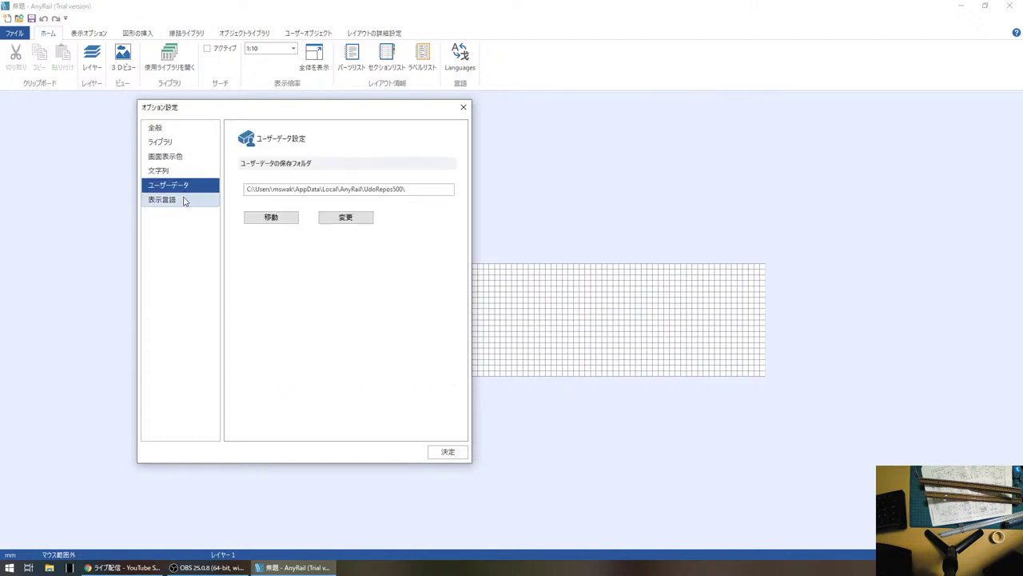
pyautogui.click(184, 201)
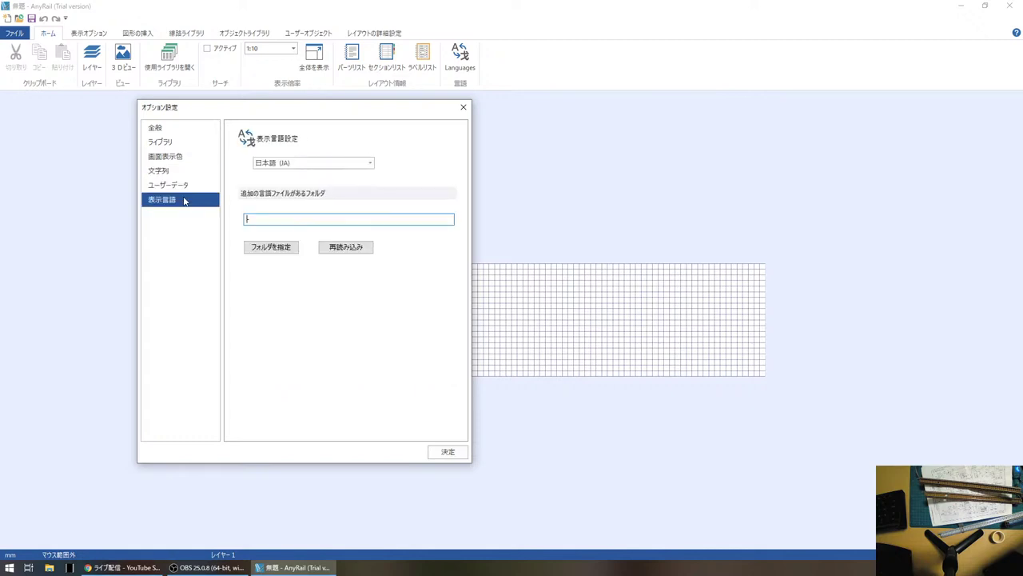
pyautogui.click(173, 130)
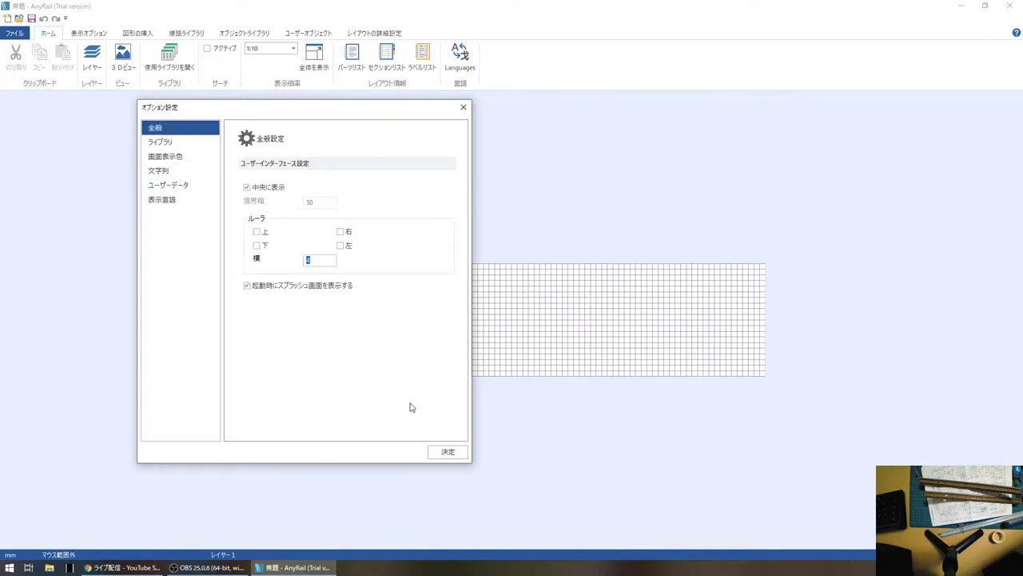
pyautogui.click(448, 453)
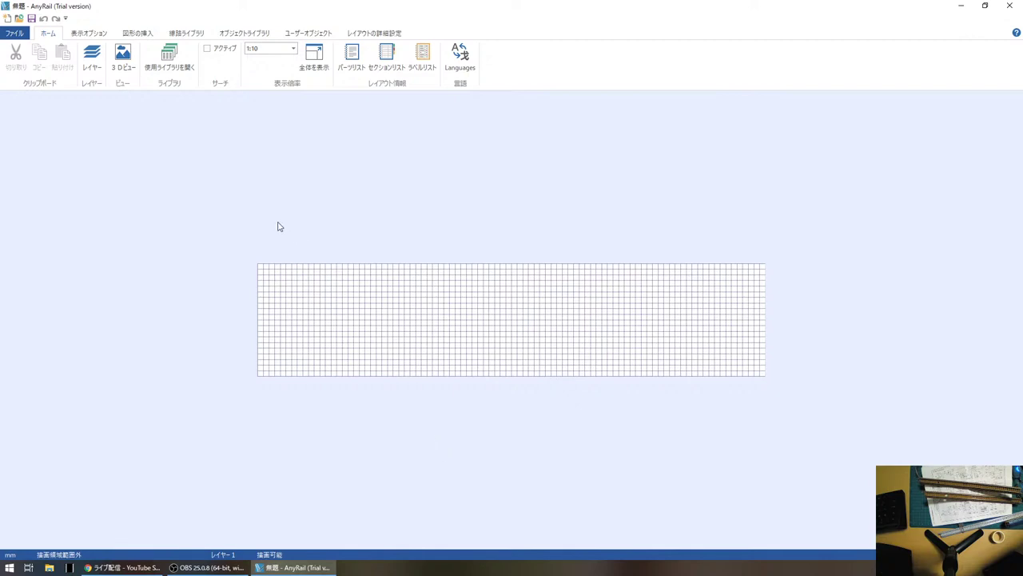
# Step: Open the dialog for saving the current layout under a new name
pyautogui.click(13, 33)
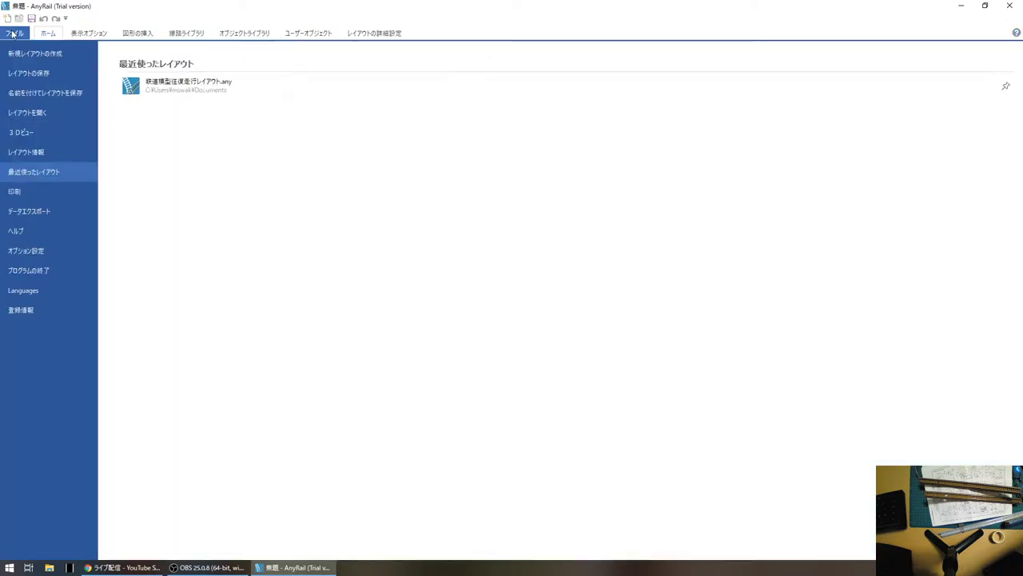
pyautogui.click(12, 33)
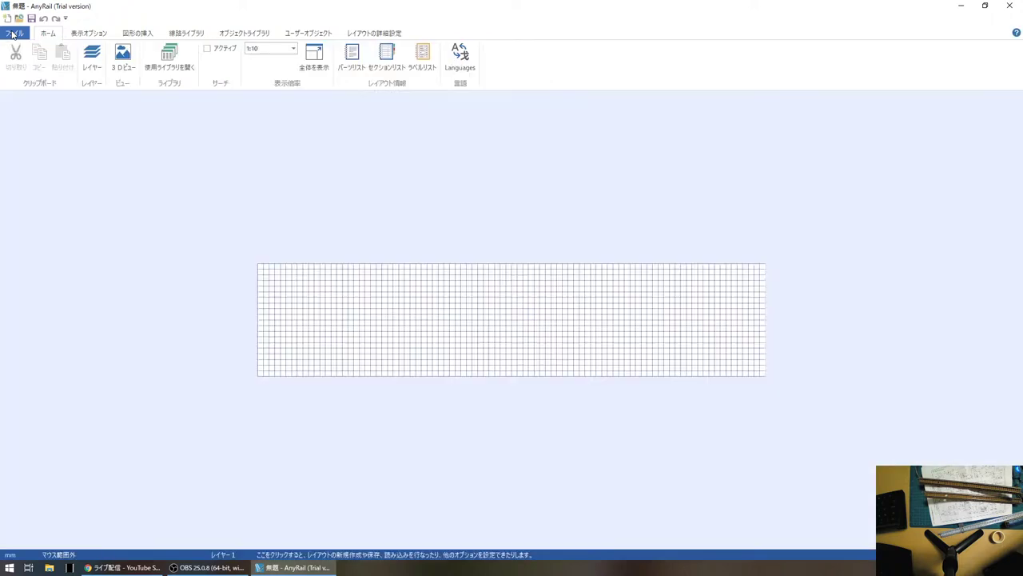
pyautogui.click(13, 33)
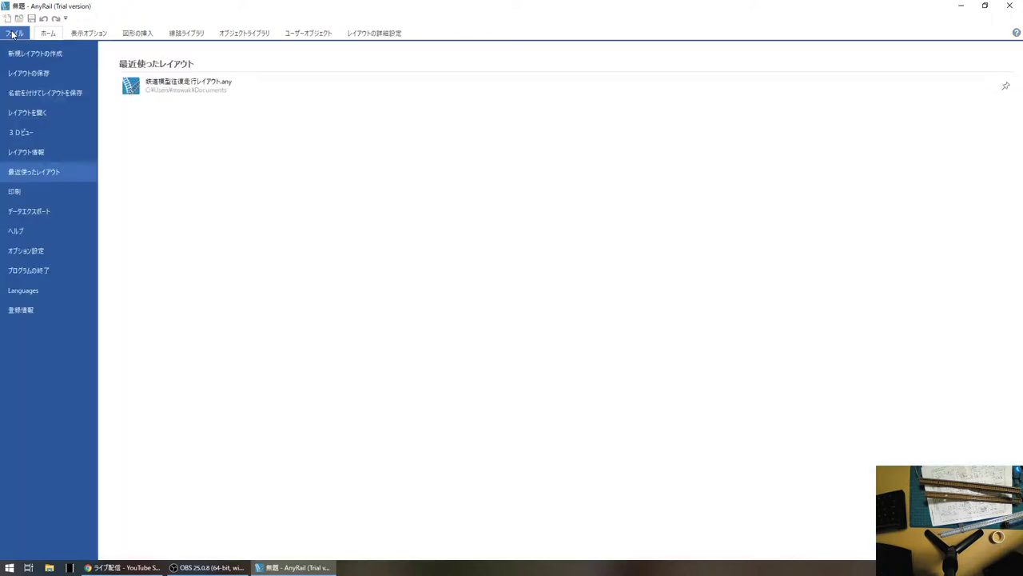
pyautogui.click(26, 94)
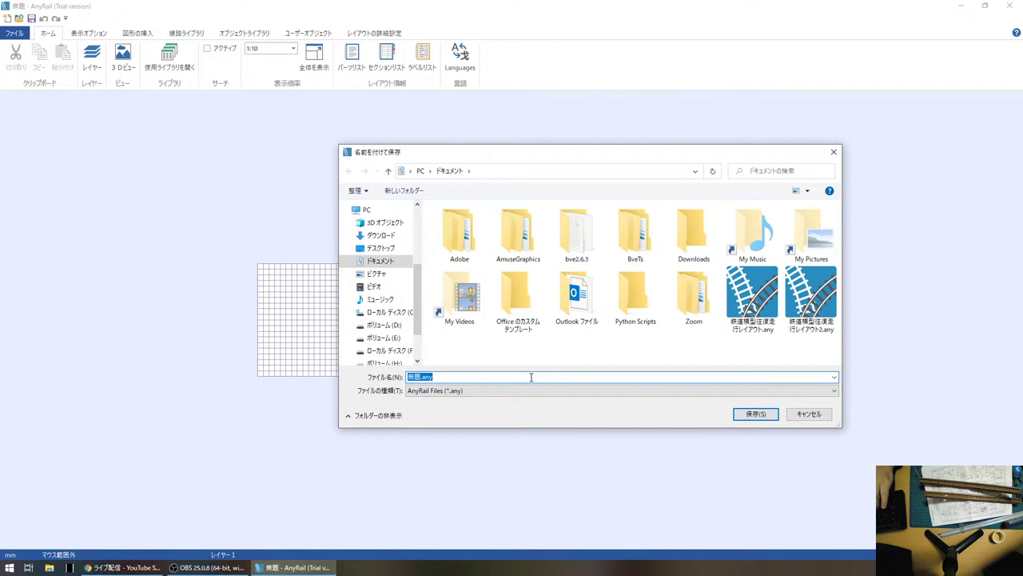
pyautogui.write('てすと')
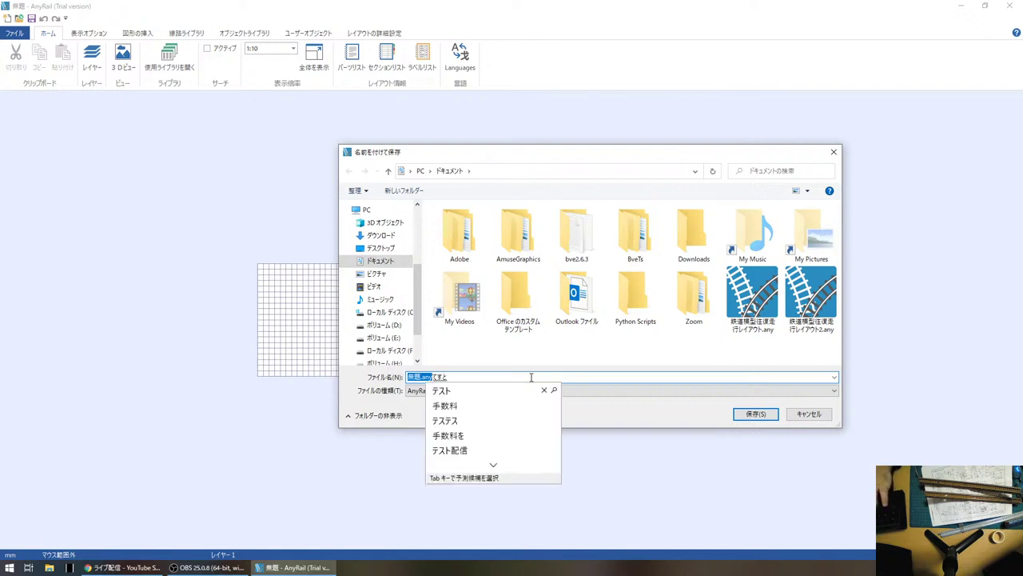
pyautogui.press('Escape')
pyautogui.write('て')
pyautogui.press('BackSpace')
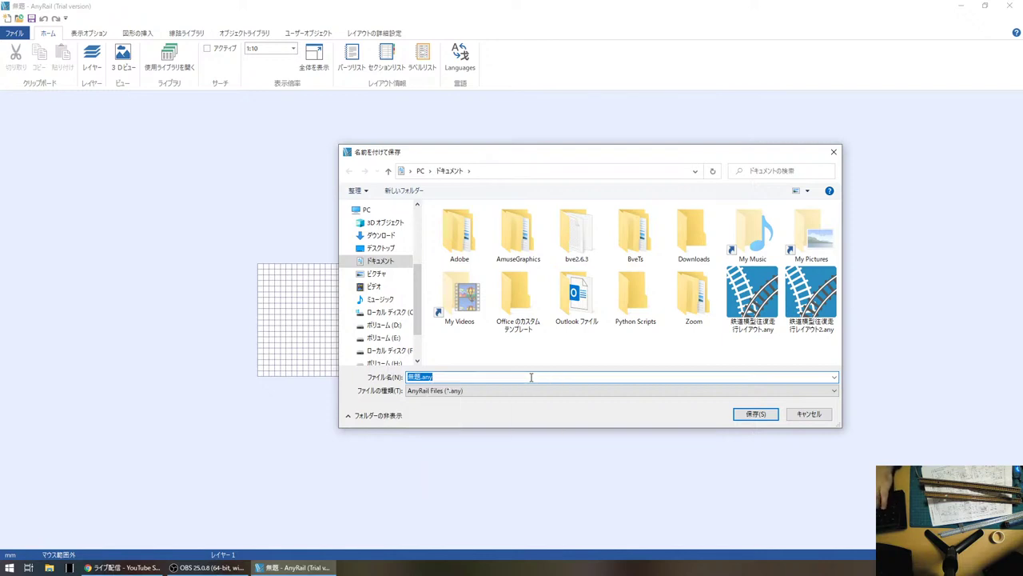
# Step: Save the layout in the Documents folder under the file name 往復走行基板キットのレイアウト設計
pyautogui.write('往復走行')
pyautogui.write('きばん')
pyautogui.press('space')
pyautogui.press('space')
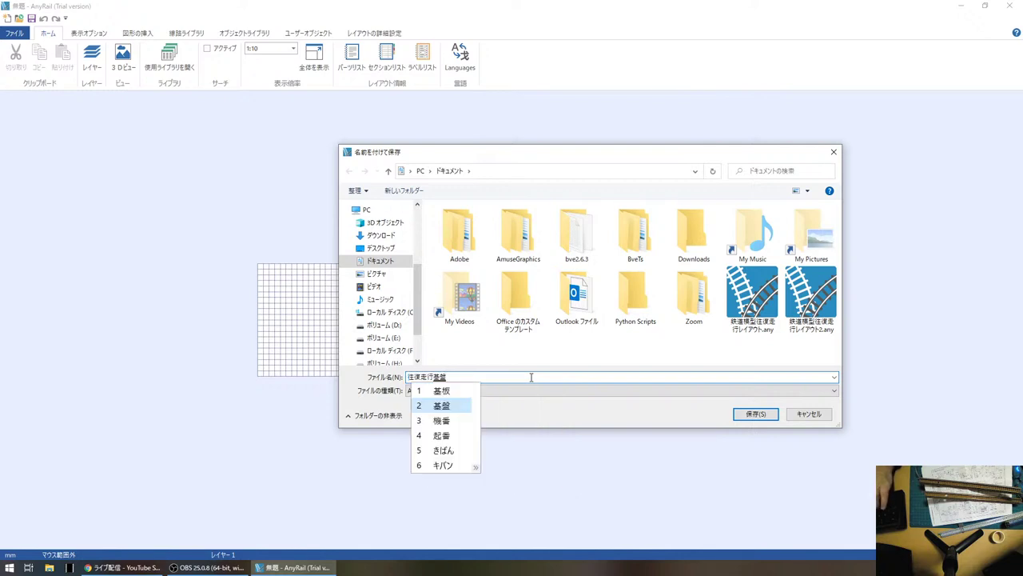
pyautogui.press('Up')
pyautogui.write('きっと')
pyautogui.press('space')
pyautogui.press('Return')
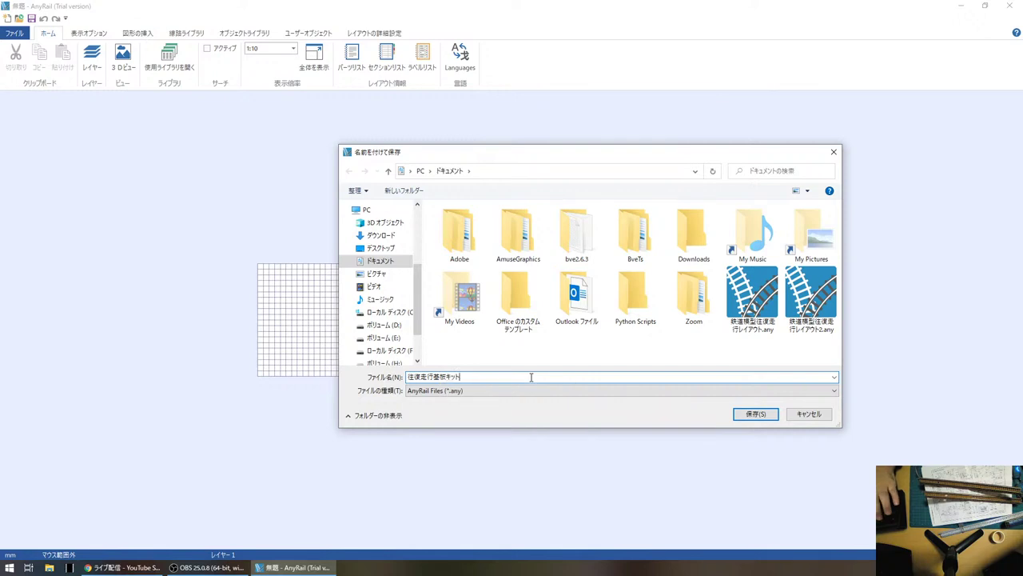
pyautogui.write('のれいあうと')
pyautogui.press('space')
pyautogui.press('Return')
pyautogui.write('せk')
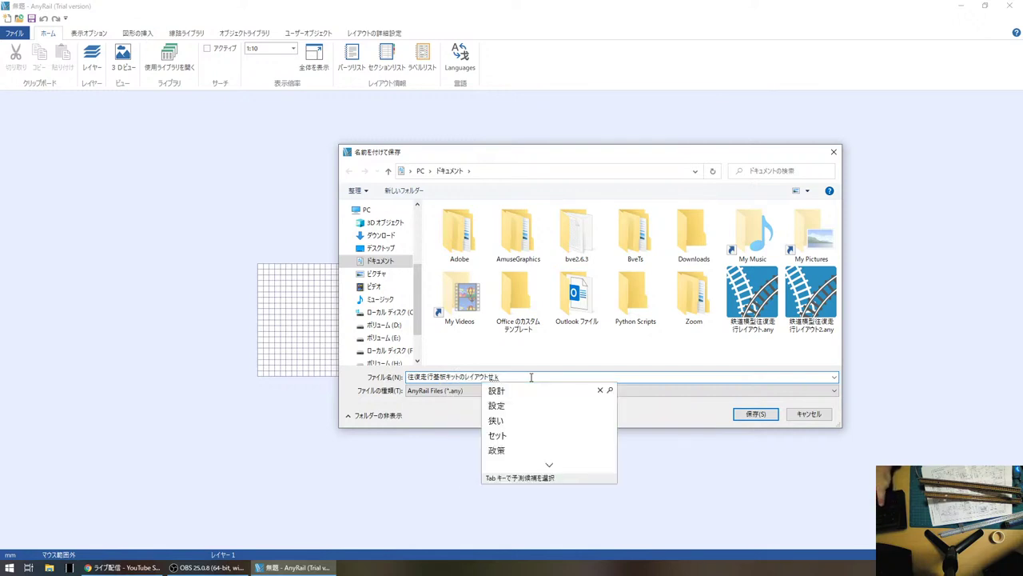
pyautogui.write('kei')
pyautogui.press('space')
pyautogui.press('Return')
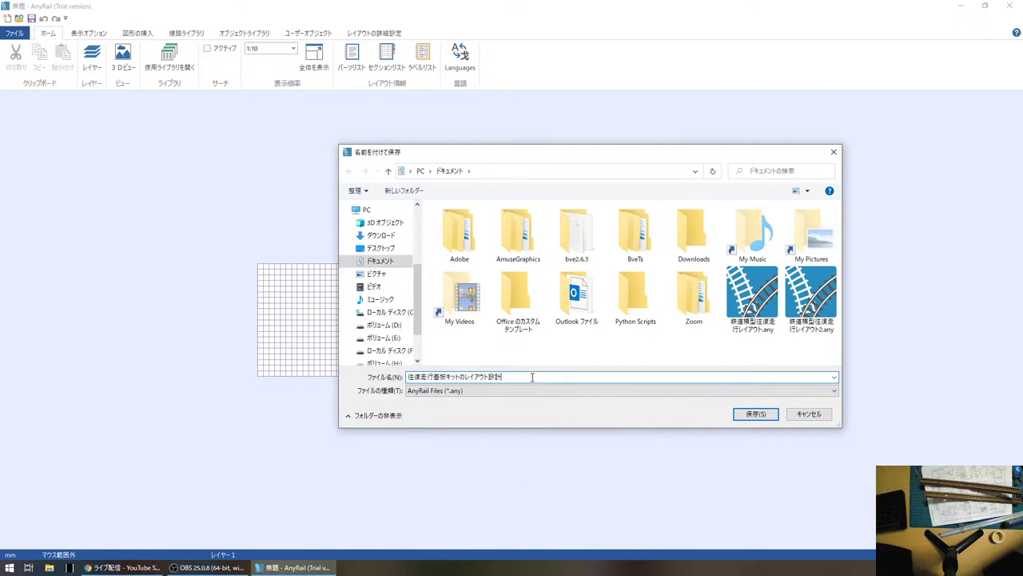
pyautogui.click(766, 415)
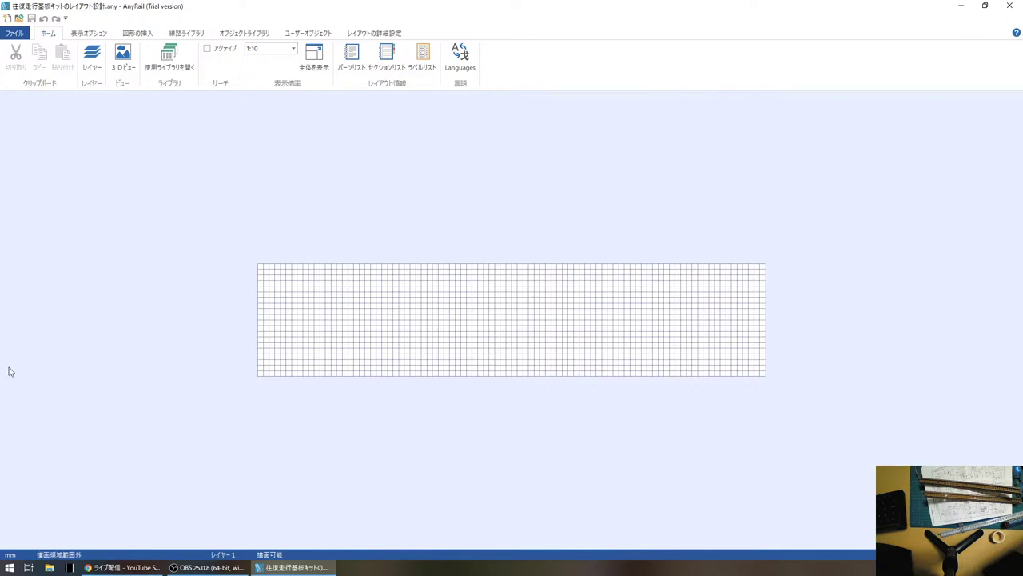
# Step: Zoom the drawing area in and out and leave the display scale at 1:6
pyautogui.hotkey('alt', 'Tab')
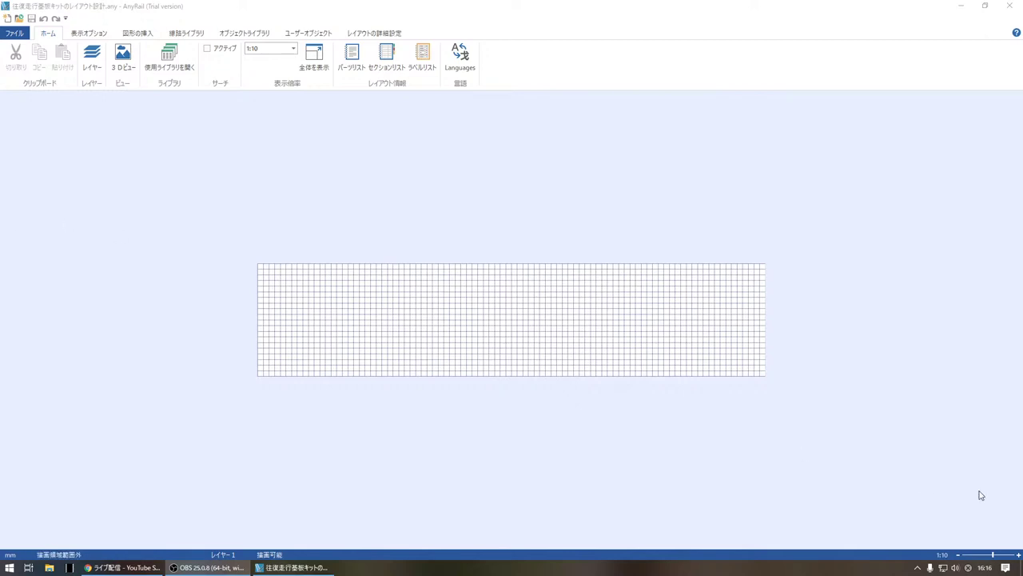
pyautogui.click(1019, 555)
pyautogui.click(1019, 555)
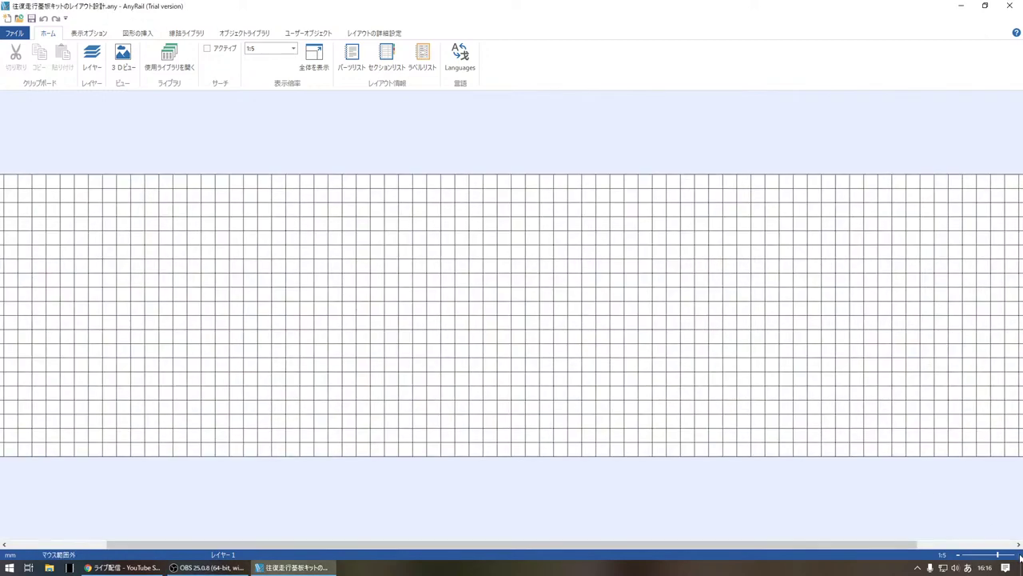
pyautogui.click(959, 557)
pyautogui.click(959, 557)
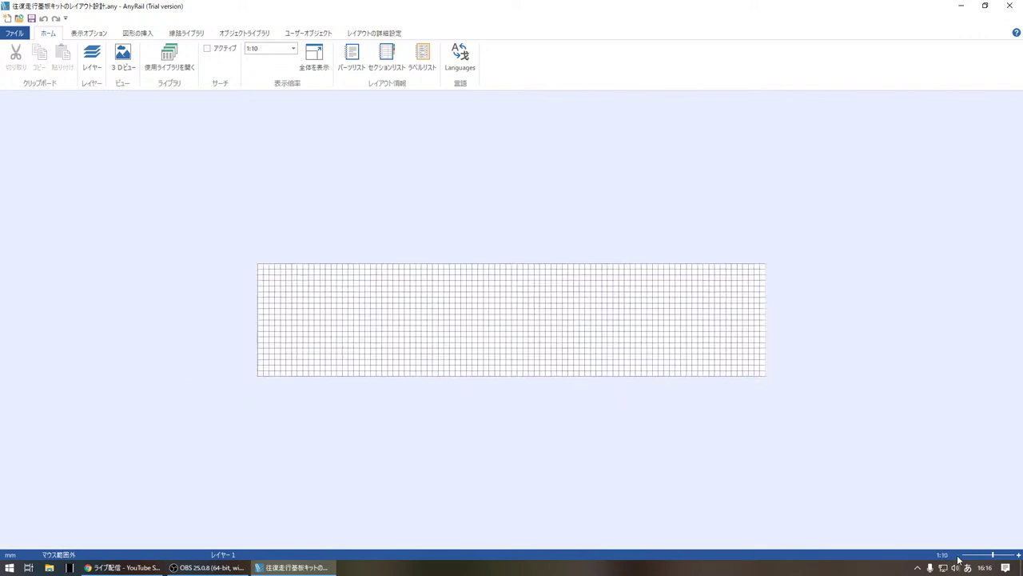
pyautogui.click(959, 557)
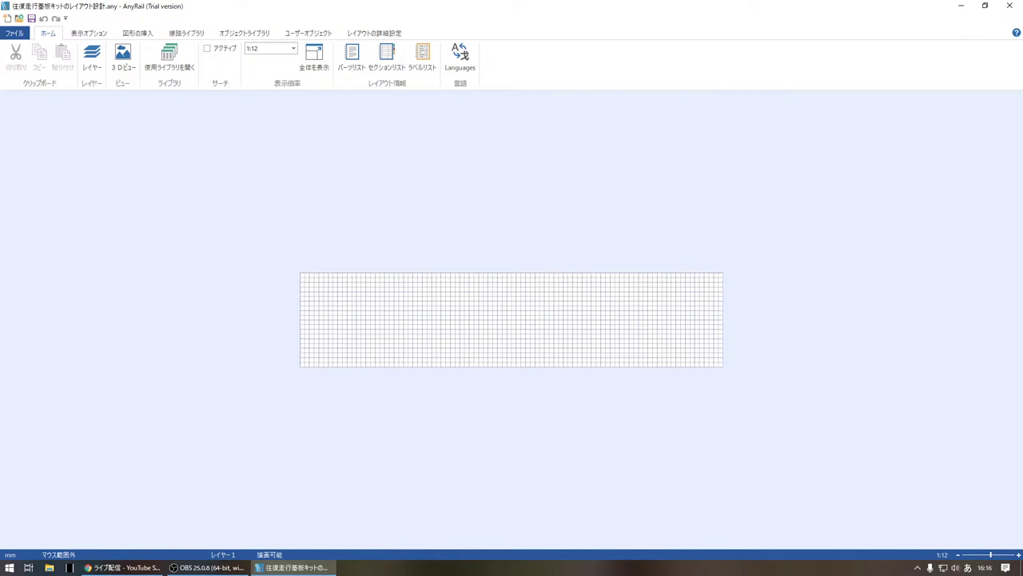
pyautogui.hotkey('alt', 'Tab')
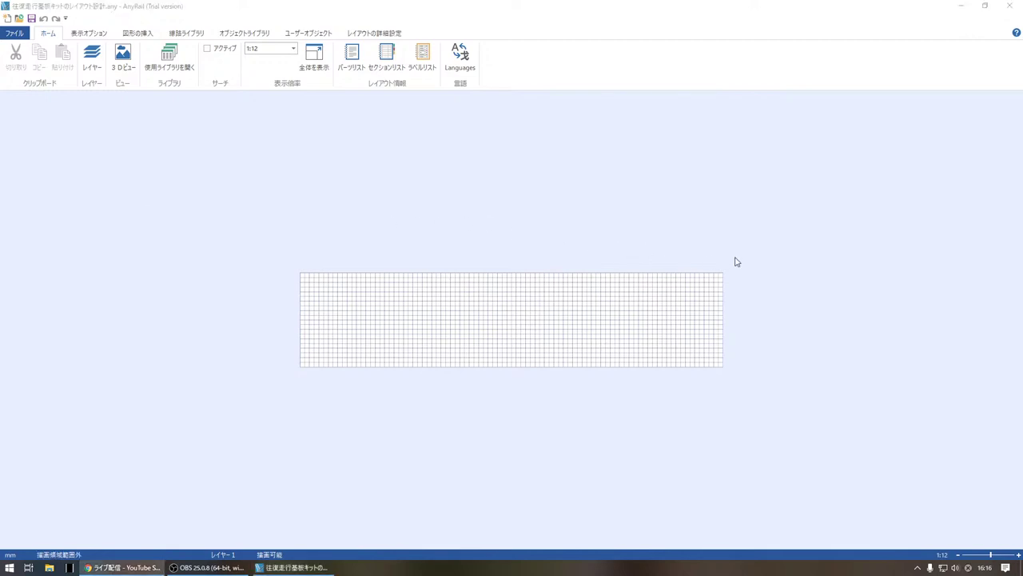
pyautogui.click(1017, 554)
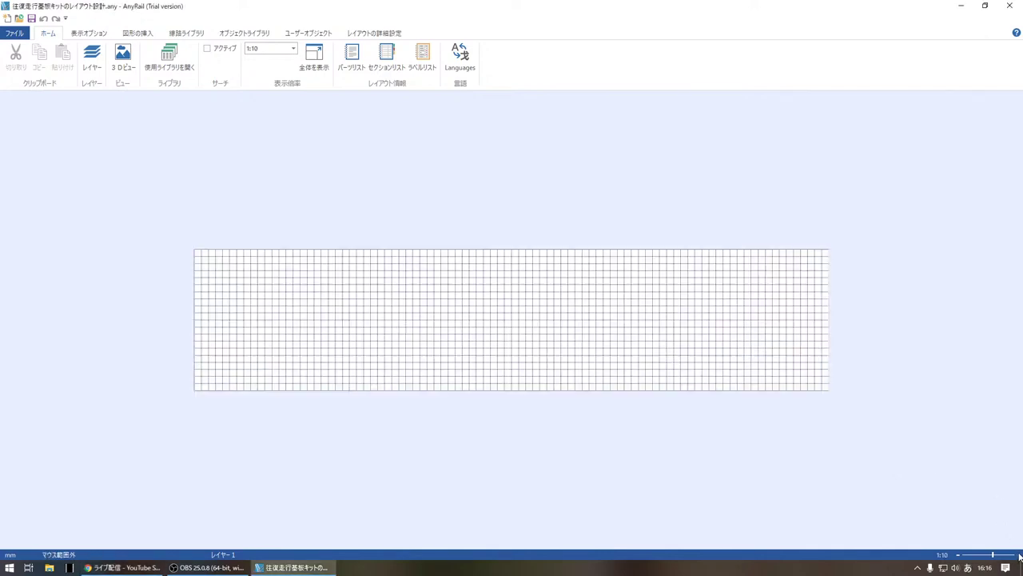
pyautogui.click(1019, 556)
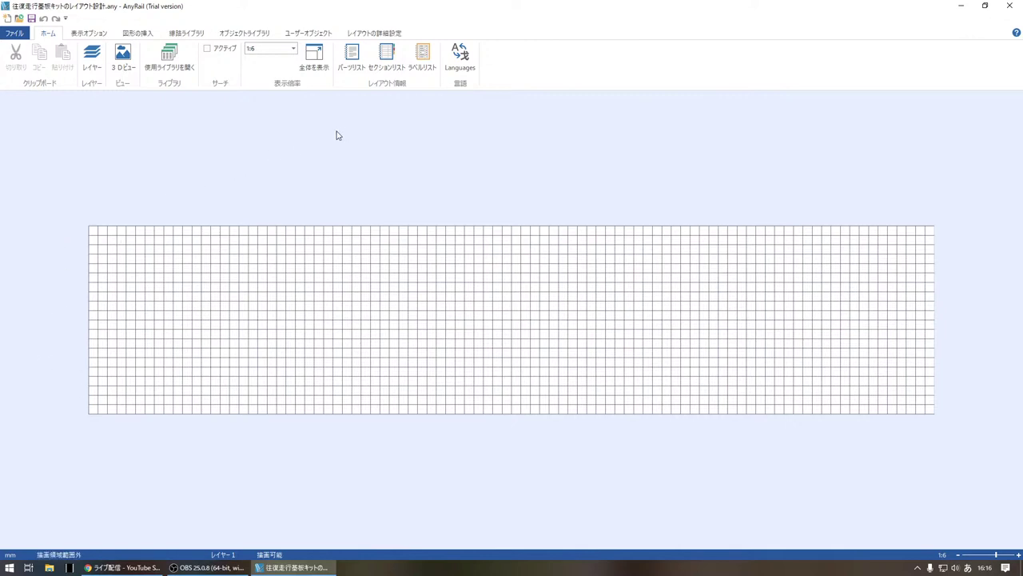
# Step: Open the detailed layout settings and examine the available measurement units
pyautogui.click(378, 37)
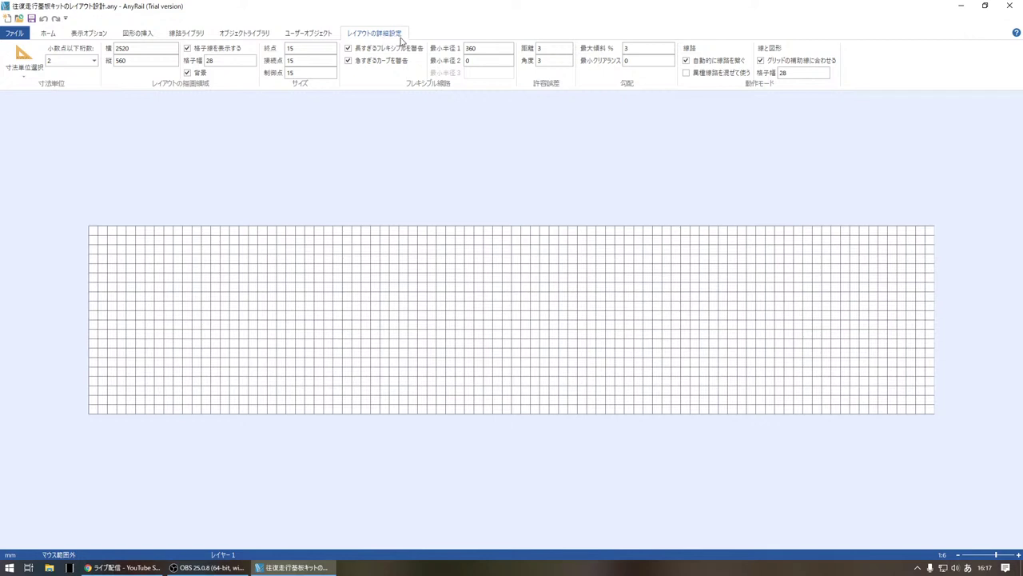
pyautogui.click(22, 72)
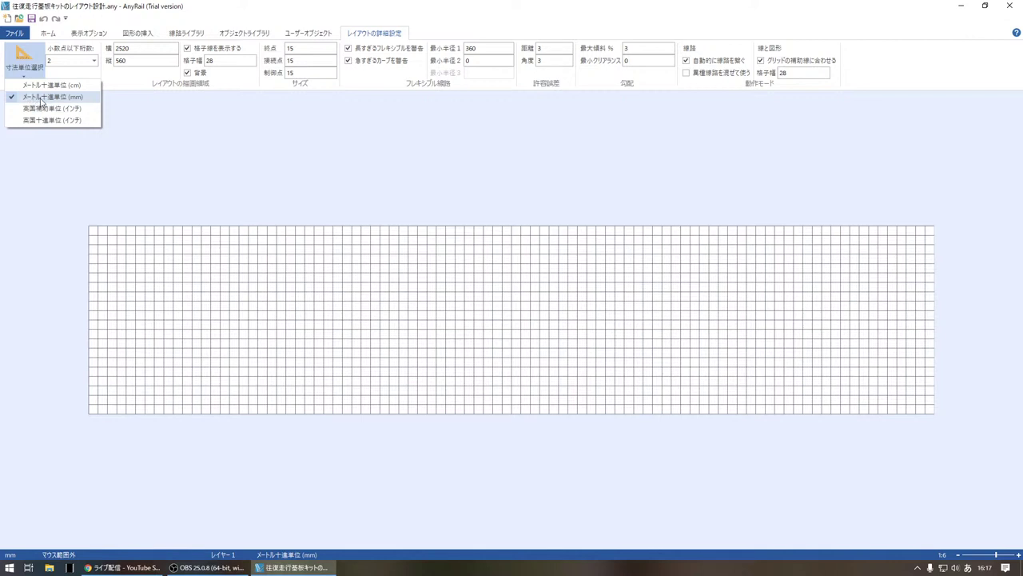
pyautogui.click(132, 114)
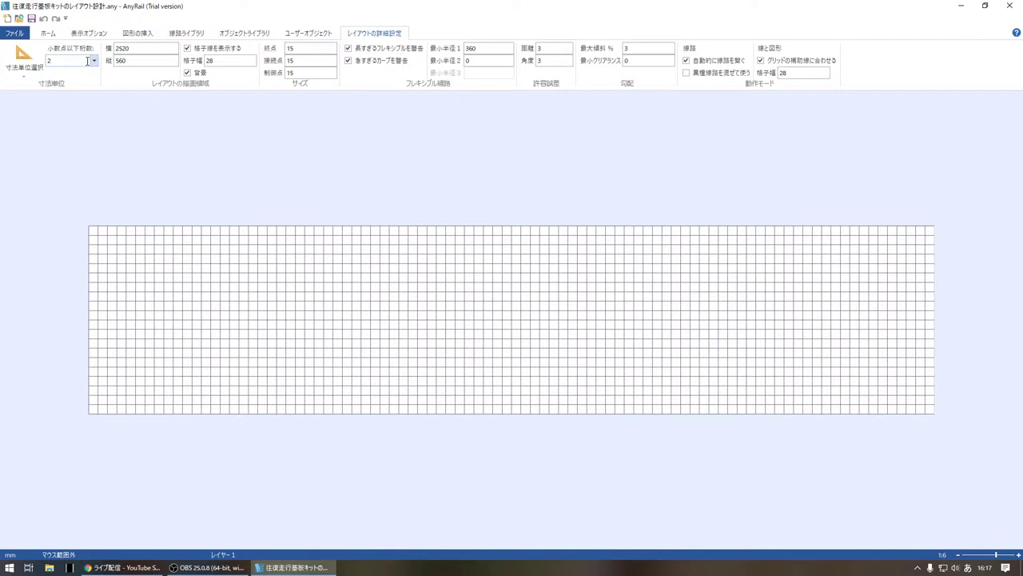
# Step: Set the layout drawing area to 900 mm wide and 600 mm high
pyautogui.click(137, 48)
pyautogui.click(132, 59)
pyautogui.click(134, 49)
pyautogui.click(133, 60)
pyautogui.click(134, 50)
pyautogui.write('900')
pyautogui.press('Tab')
pyautogui.write('600')
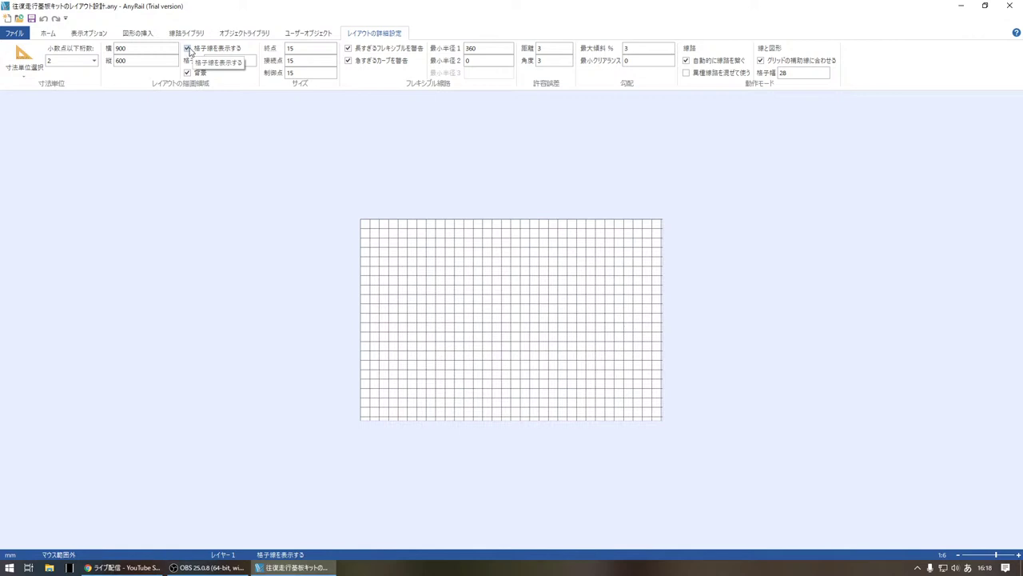
# Step: Switch the drawing area's grid line display off and on repeatedly to compare its effect
pyautogui.click(187, 49)
pyautogui.doubleClick(188, 49)
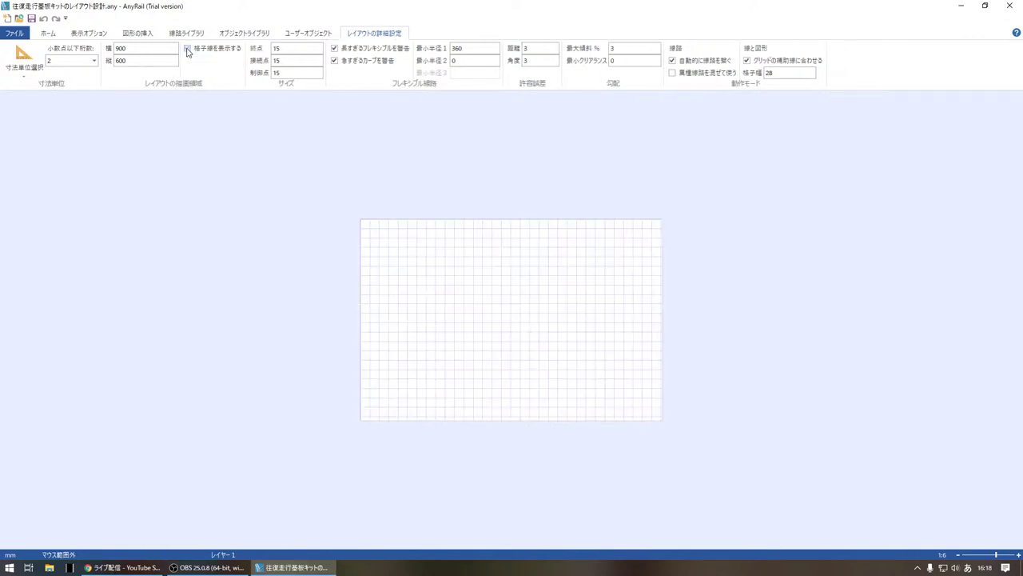
pyautogui.click(187, 49)
pyautogui.click(187, 50)
pyautogui.click(187, 49)
pyautogui.click(187, 50)
pyautogui.click(187, 49)
pyautogui.click(188, 49)
pyautogui.click(187, 50)
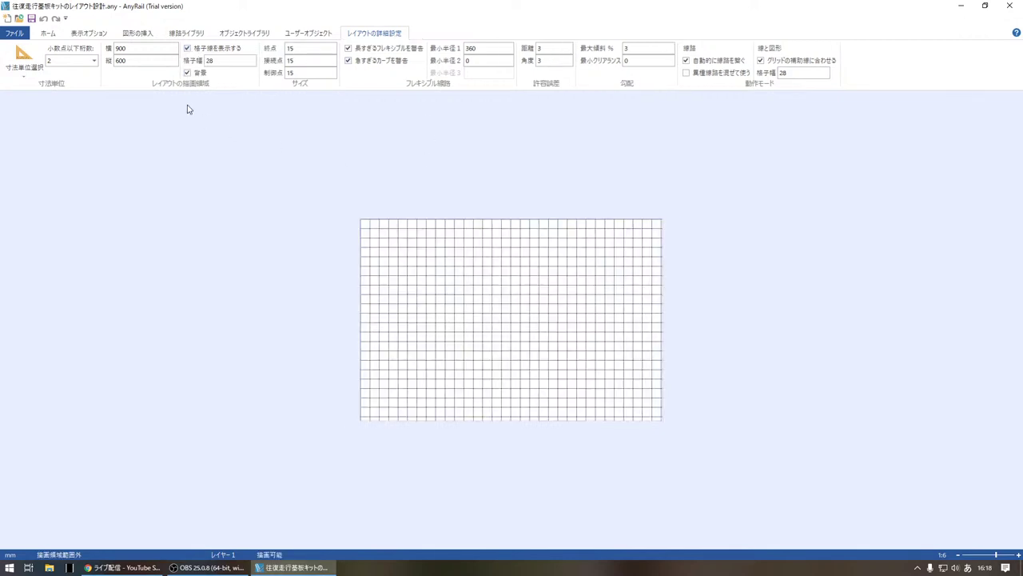
# Step: Try the grid's background option together with the grid line display, and hide the grid lines
pyautogui.click(188, 73)
pyautogui.click(188, 49)
pyautogui.click(188, 50)
pyautogui.click(188, 73)
pyautogui.click(188, 49)
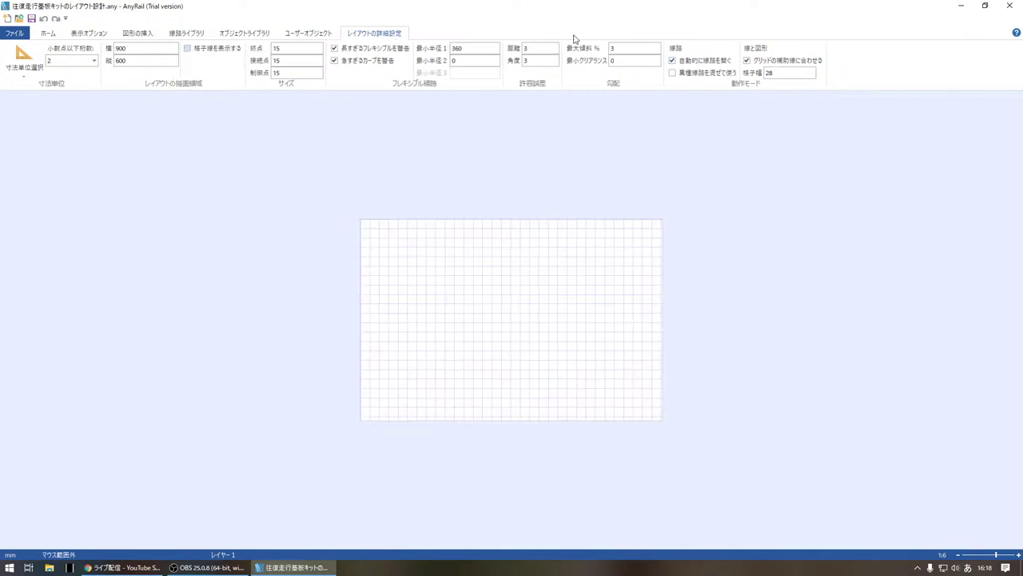
# Step: Toggle the alignment of lines and shapes to the grid guides and leave it disabled
pyautogui.click(747, 61)
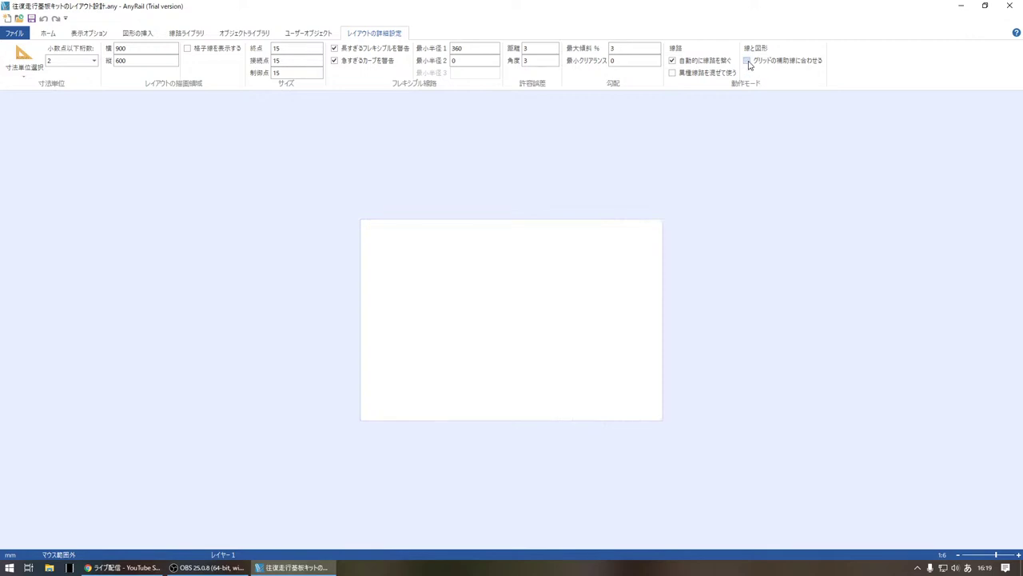
pyautogui.click(747, 62)
pyautogui.doubleClick(748, 61)
pyautogui.click(748, 60)
pyautogui.click(747, 60)
pyautogui.click(748, 61)
# Step: Show the grid lines in the drawing area and set the grid spacing to 50 mm
pyautogui.click(188, 49)
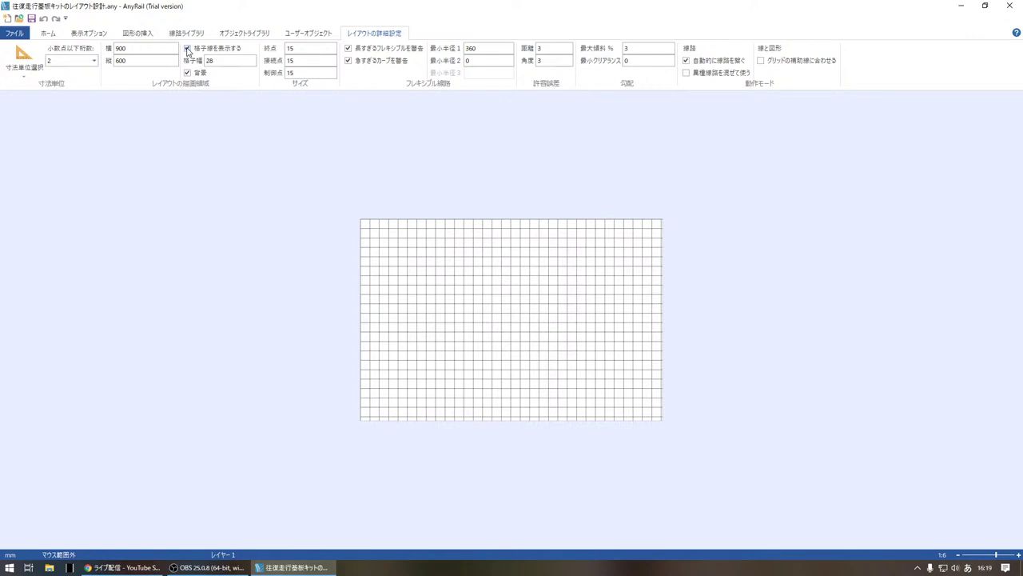
pyautogui.doubleClick(227, 62)
pyautogui.write('50')
pyautogui.press('Return')
pyautogui.press('Tab')
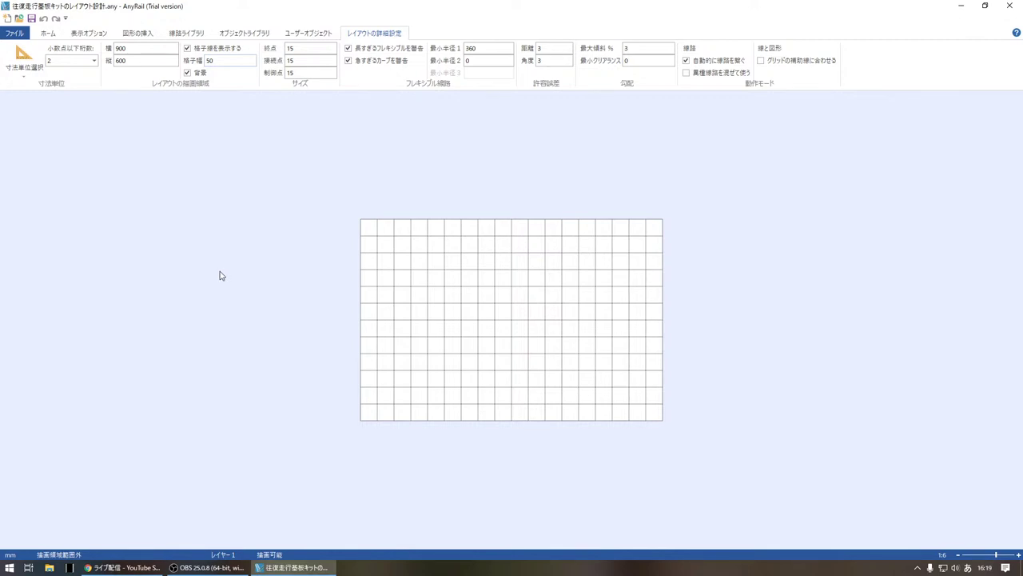
# Step: Open the Windows Calculator beside the layout and divide the 900 mm width by the 50 mm grid spacing
pyautogui.rightClick(10, 568)
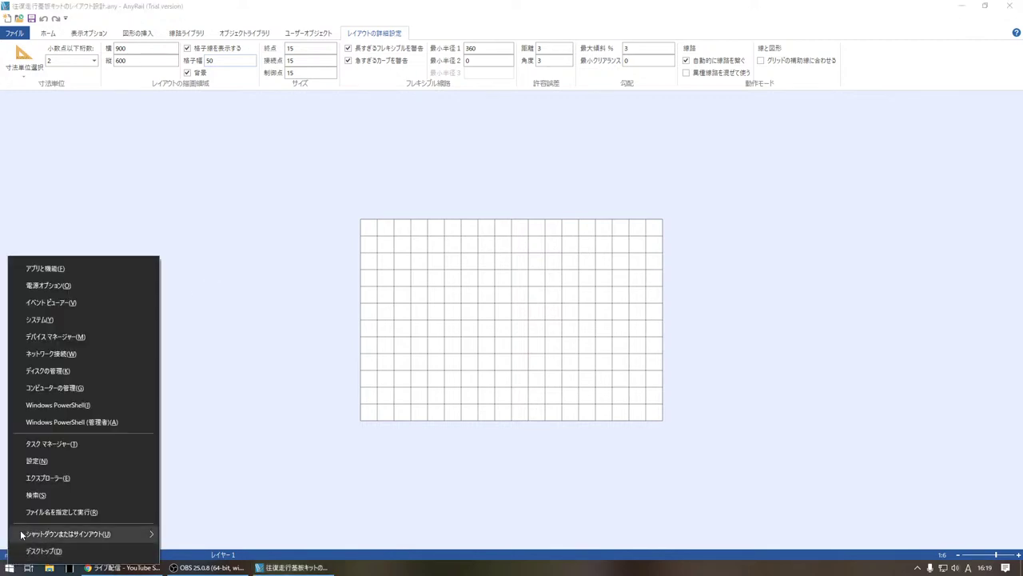
pyautogui.click(56, 511)
pyautogui.press('Return')
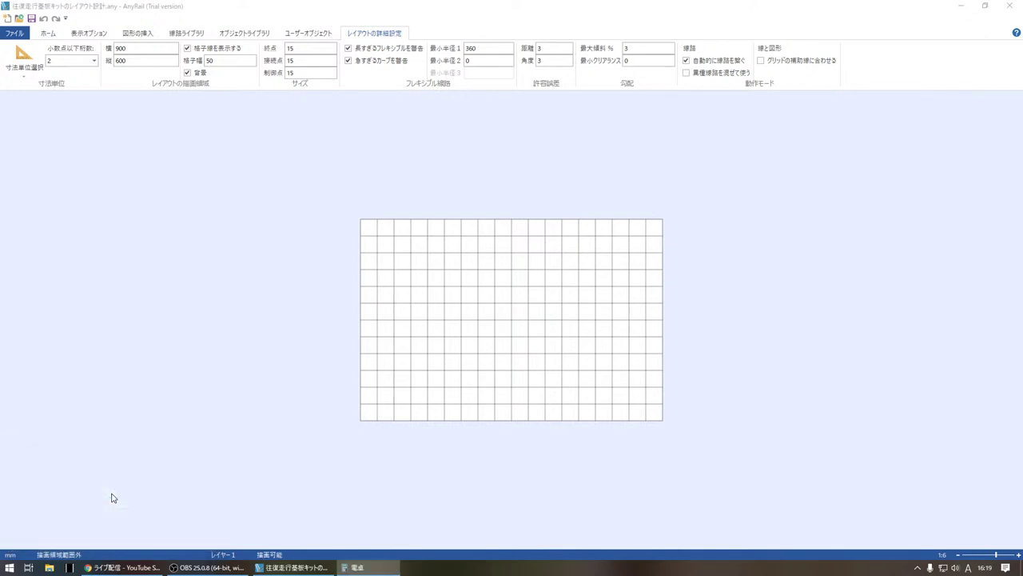
pyautogui.moveTo(247, 120); pyautogui.dragTo(155, 130)
pyautogui.click(170, 302)
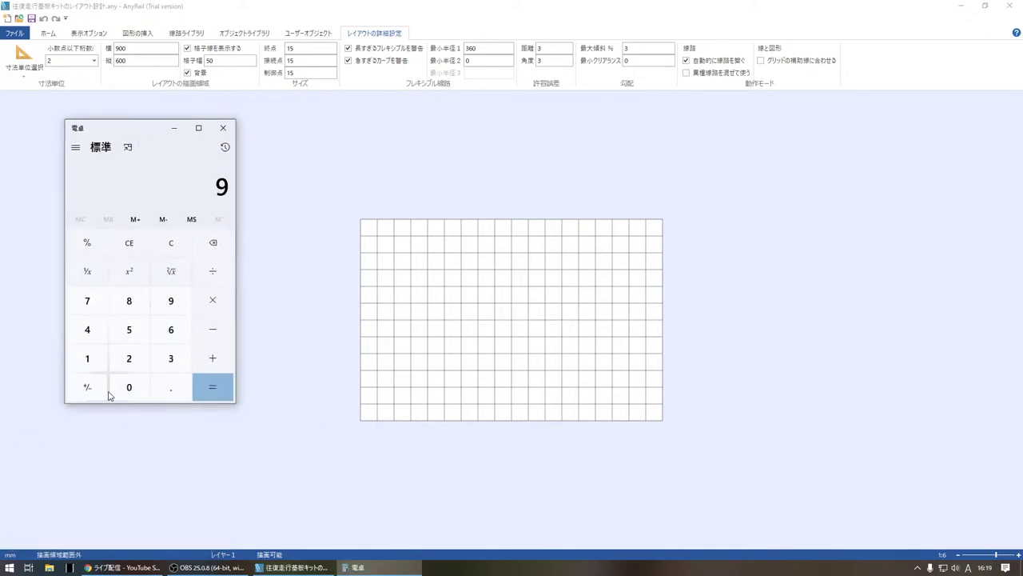
pyautogui.click(122, 388)
pyautogui.click(123, 387)
pyautogui.click(209, 274)
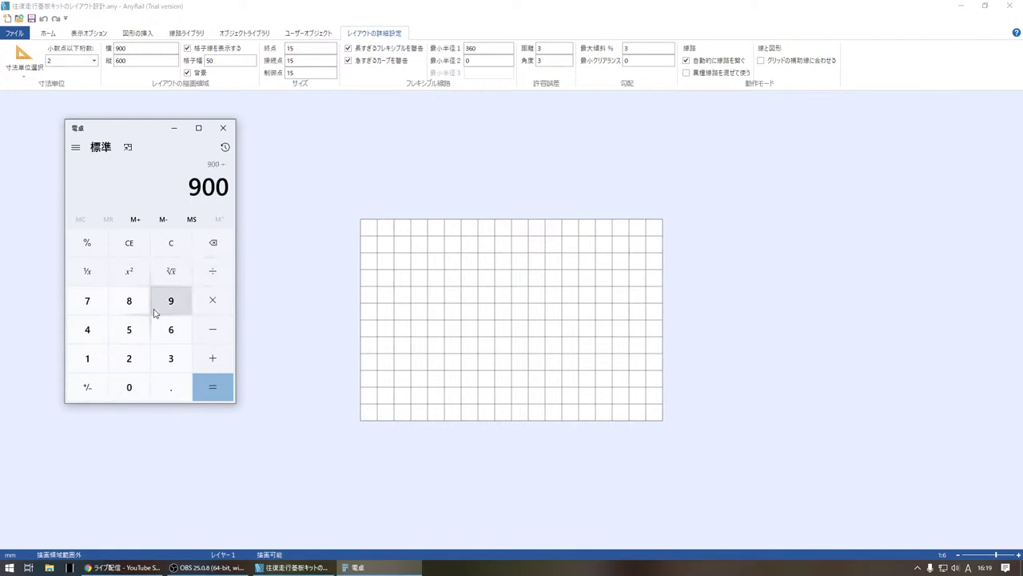
pyautogui.click(131, 331)
pyautogui.click(129, 389)
pyautogui.click(223, 388)
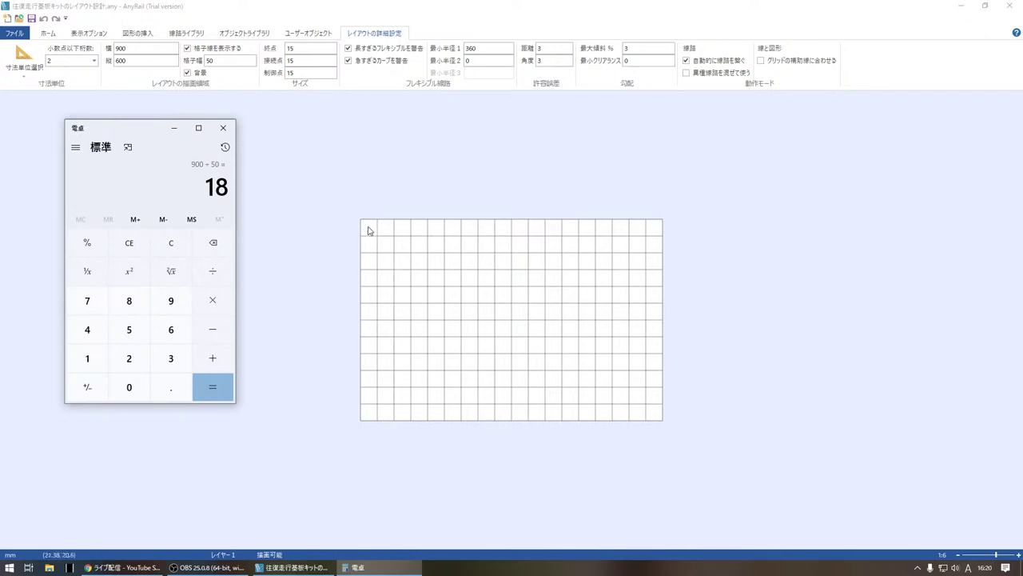
# Step: Divide the 600 mm height by the 50 mm grid spacing in the calculator and close it
pyautogui.click(188, 249)
pyautogui.click(170, 329)
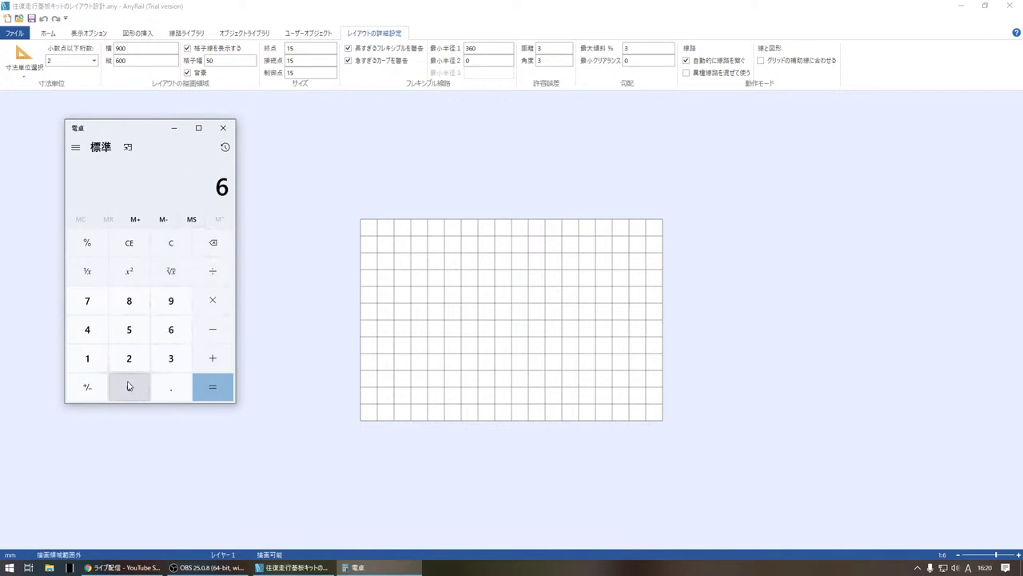
pyautogui.click(128, 392)
pyautogui.click(126, 398)
pyautogui.click(213, 272)
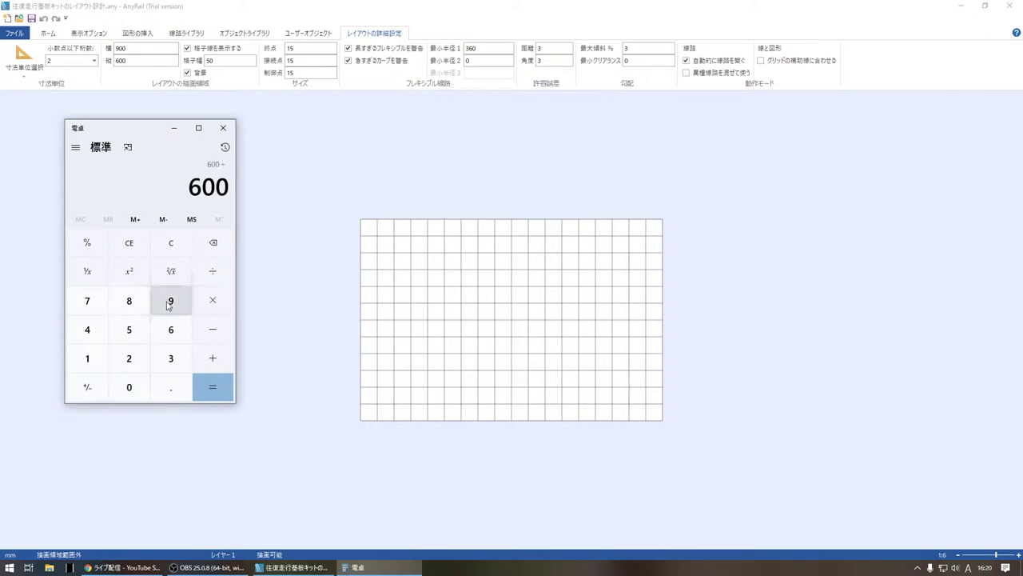
pyautogui.click(132, 330)
pyautogui.click(130, 389)
pyautogui.click(212, 386)
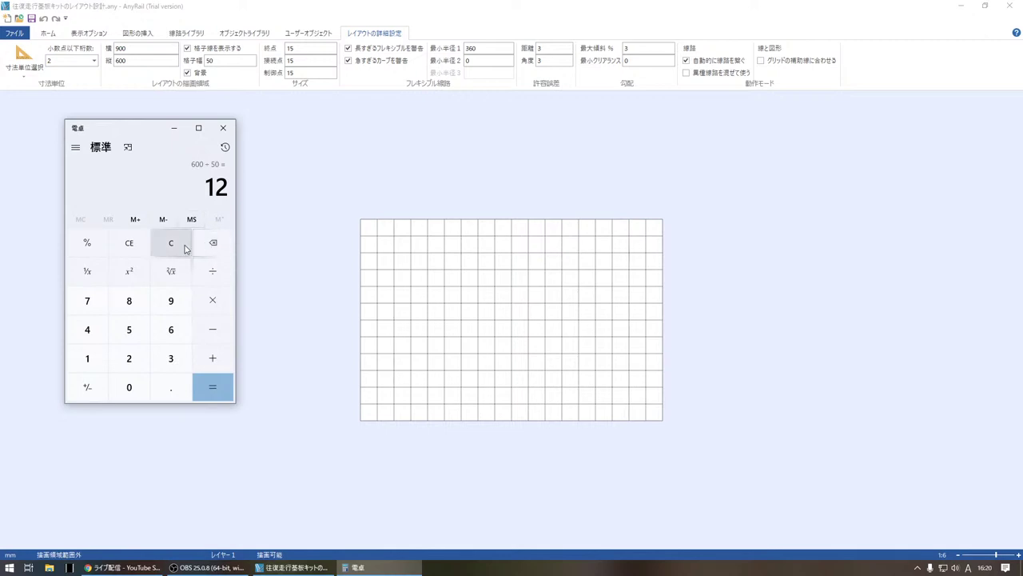
pyautogui.click(223, 128)
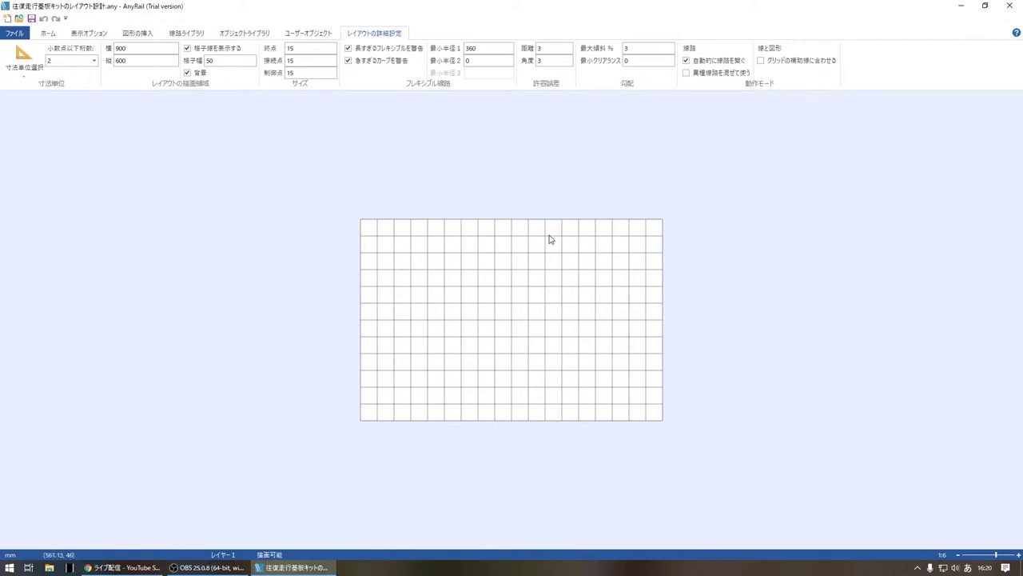
# Step: Enable alignment of lines and shapes to the grid guides, trying a guide spacing of 50 mm and then 25 mm
pyautogui.click(774, 64)
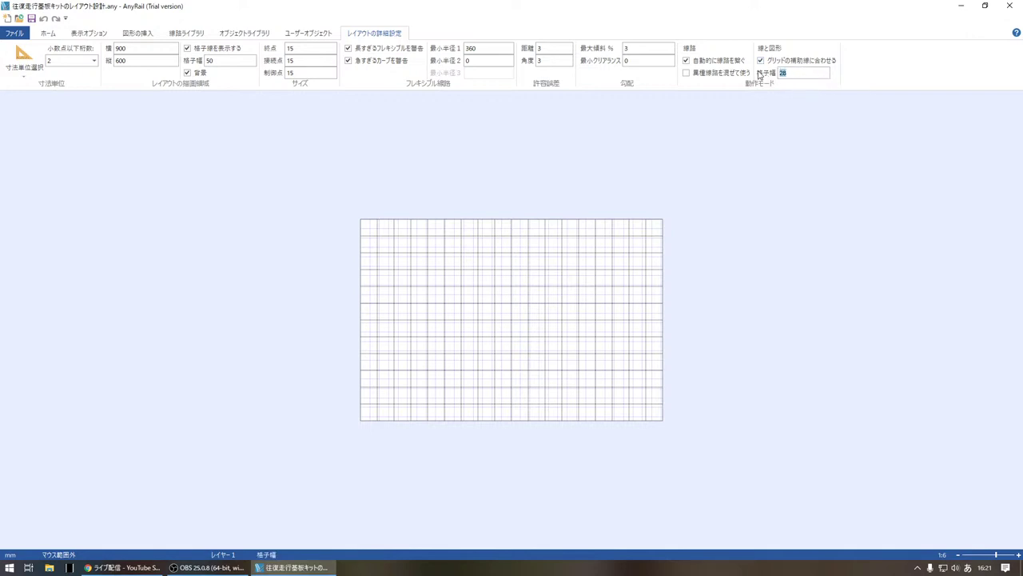
pyautogui.write('50')
pyautogui.press('Return')
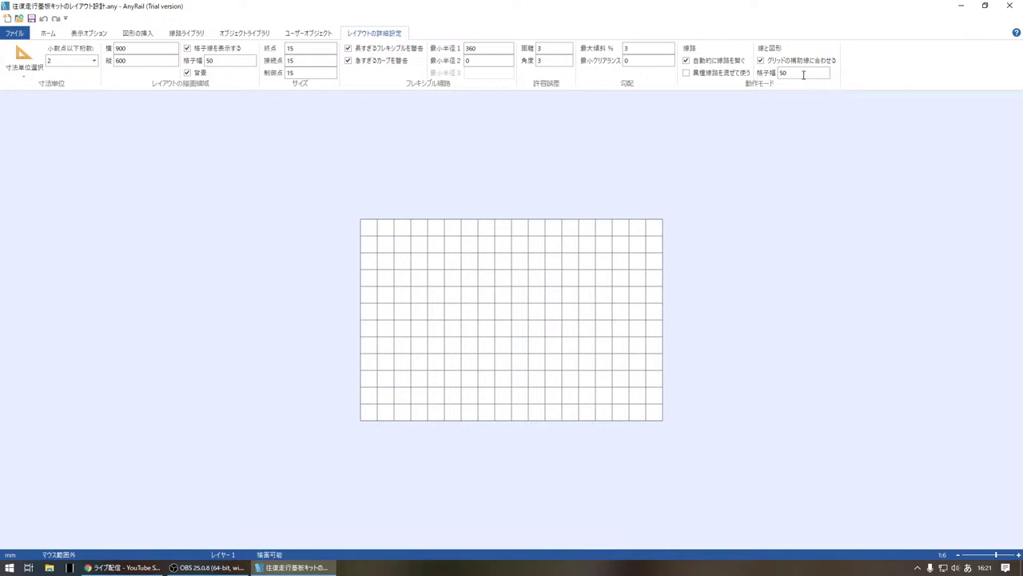
pyautogui.press('Home')
pyautogui.hotkey('alt', 'Down')
pyautogui.click(811, 113)
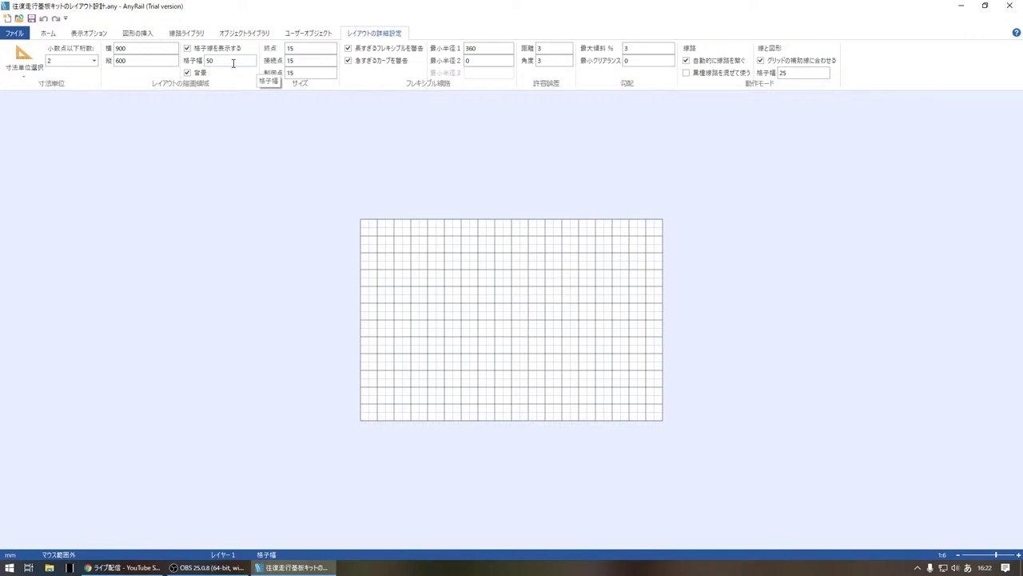
# Step: Set both the displayed grid spacing and the guide spacing for lines and shapes to 28 mm
pyautogui.doubleClick(215, 61)
pyautogui.write('28')
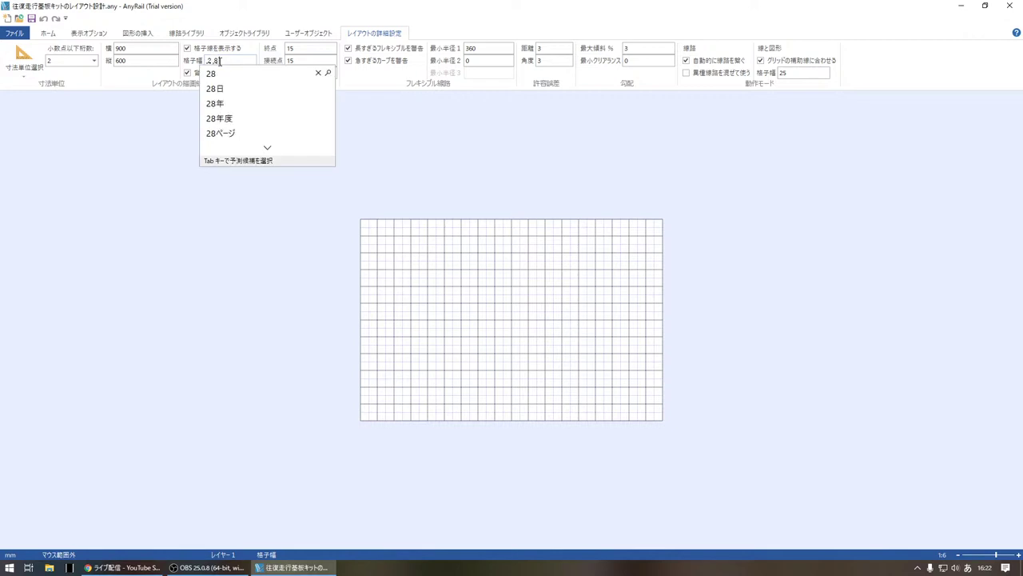
pyautogui.press('Return')
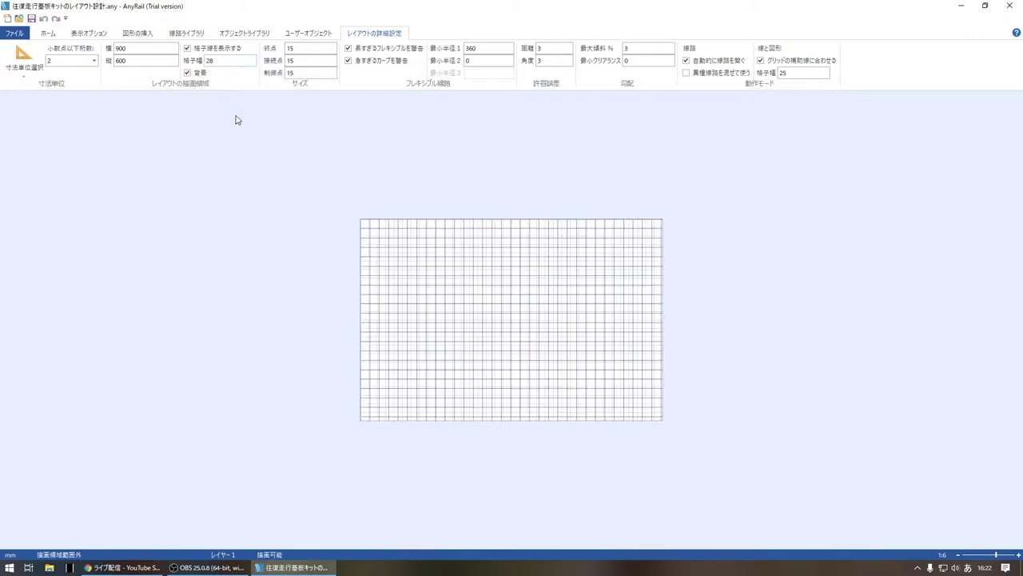
pyautogui.doubleClick(791, 73)
pyautogui.write('28')
pyautogui.press('Return')
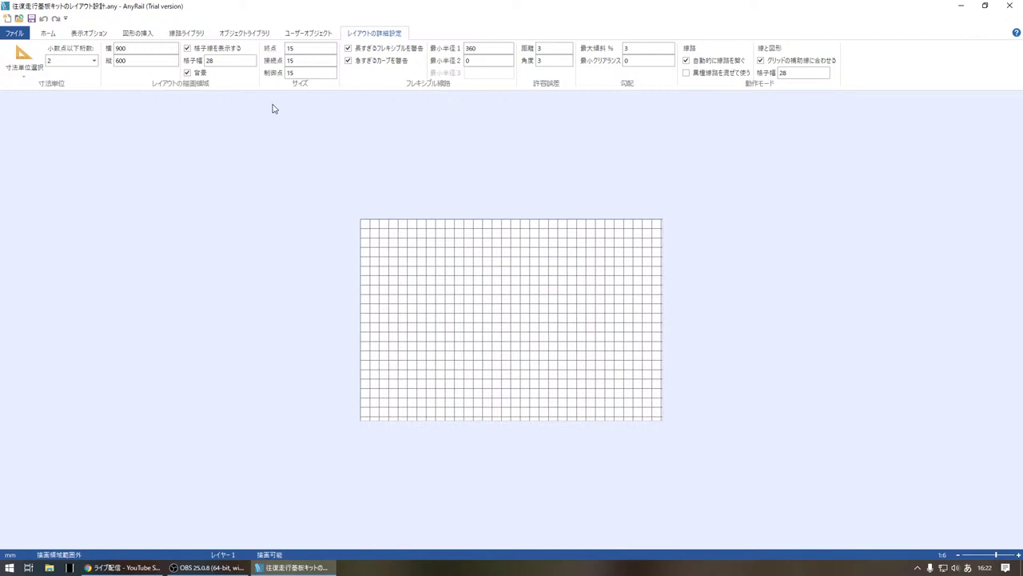
# Step: Show the layout's layer list and rename the existing layer 板
pyautogui.click(48, 34)
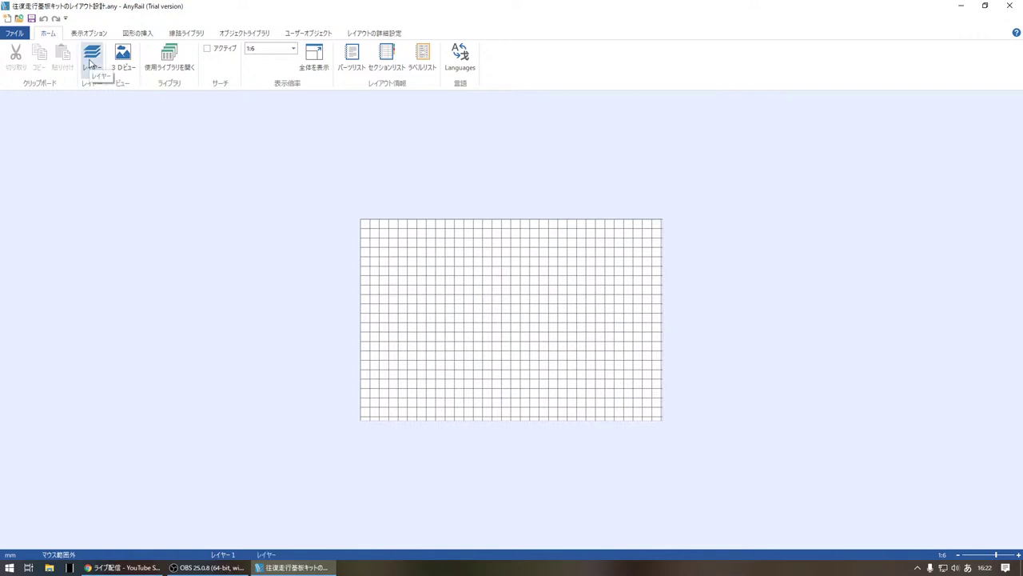
pyautogui.click(90, 63)
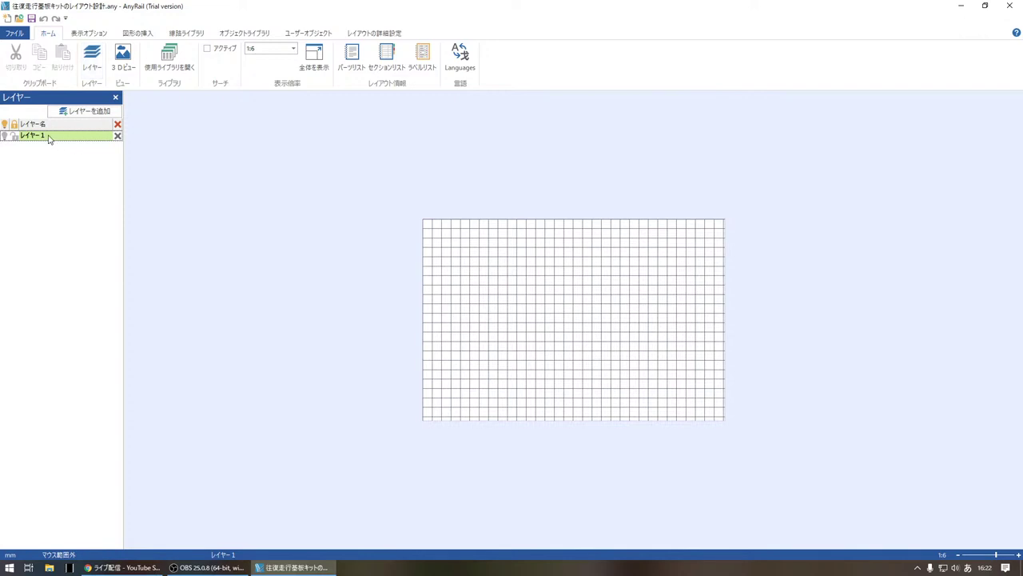
pyautogui.click(48, 137)
pyautogui.doubleClick(48, 138)
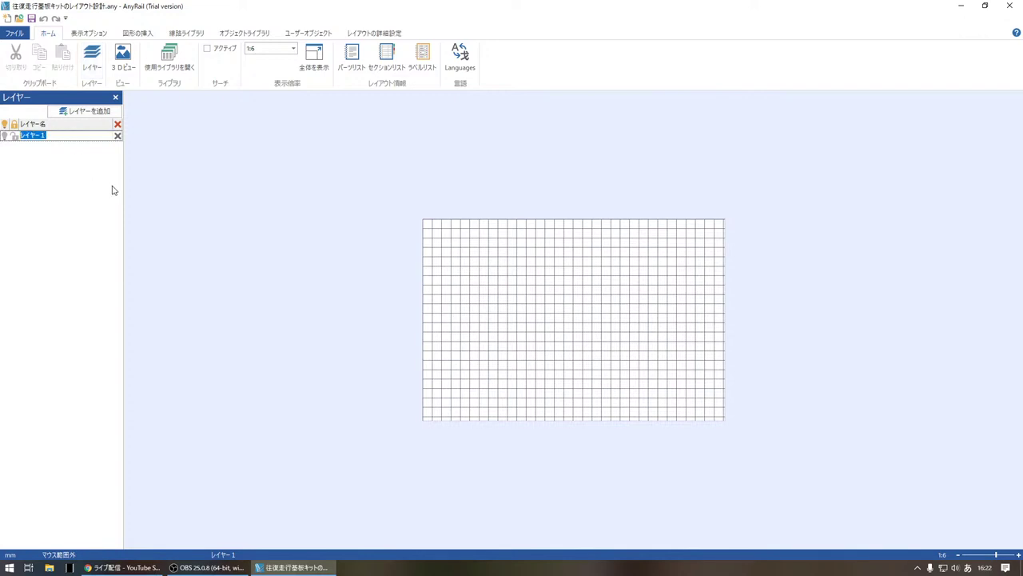
pyautogui.write('いた')
pyautogui.press('space')
pyautogui.press('Return')
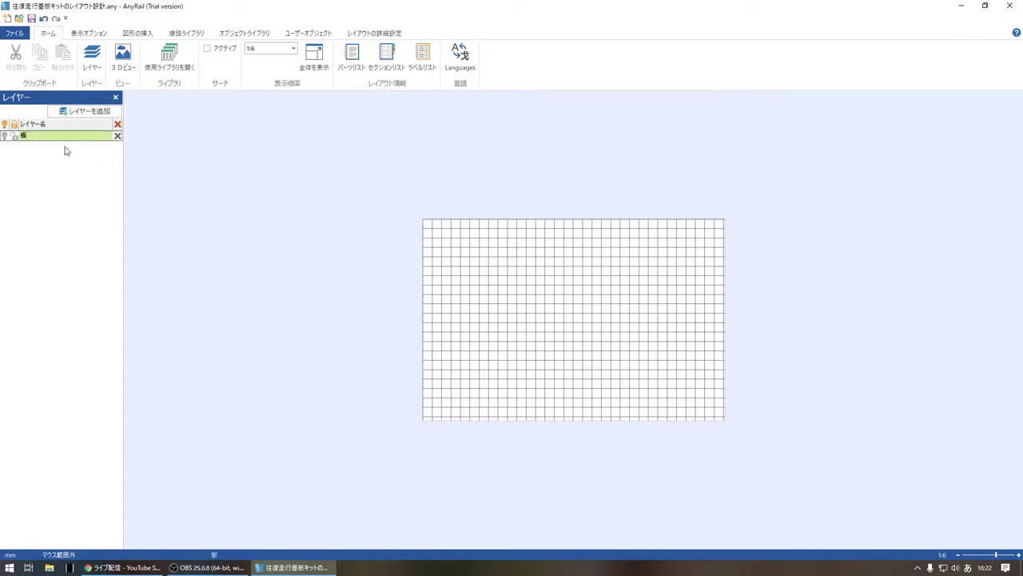
# Step: Add a second layer and name it レール
pyautogui.click(90, 111)
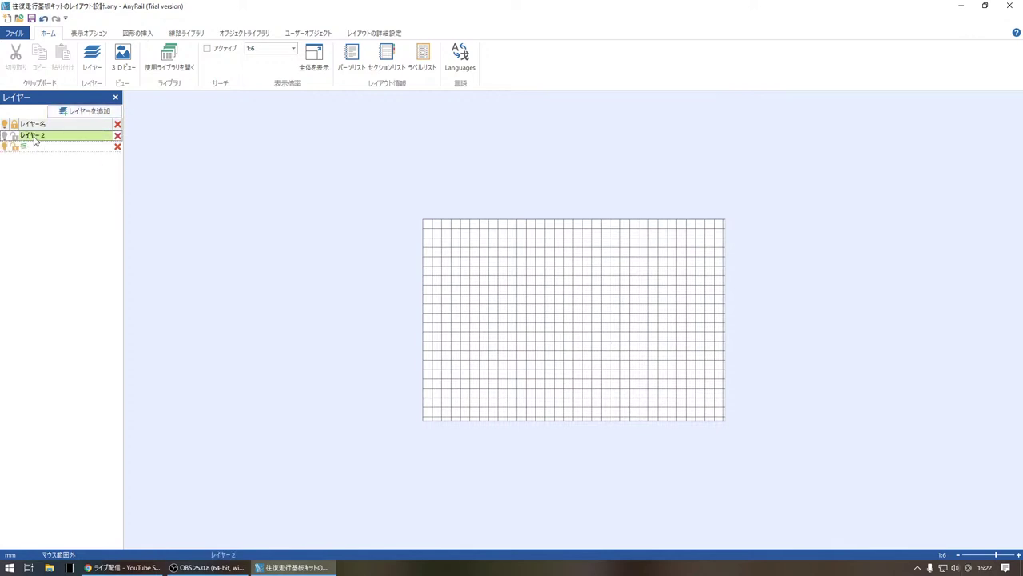
pyautogui.click(45, 137)
pyautogui.hotkey('ctrl', 'a')
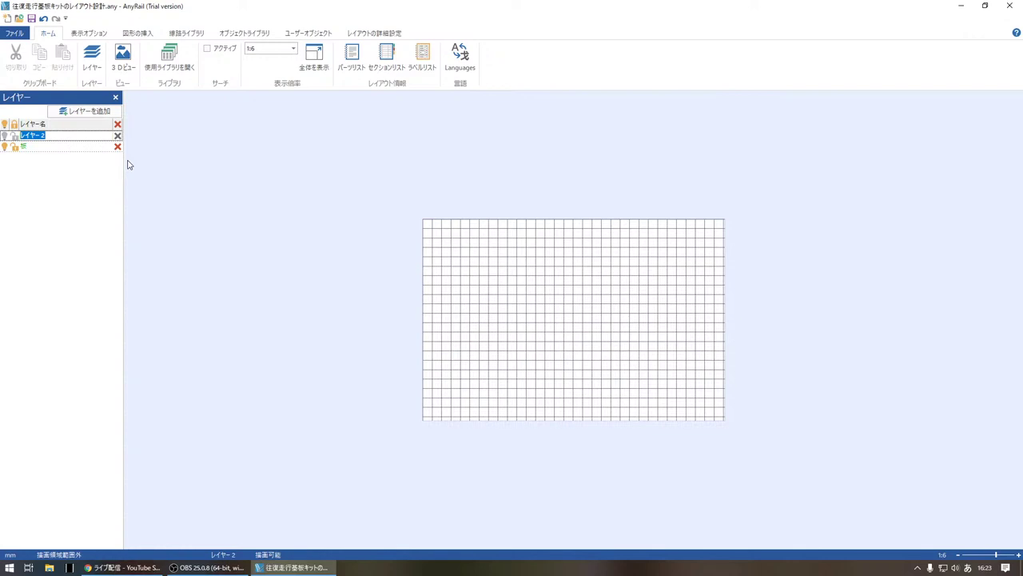
pyautogui.write('レール')
pyautogui.press('Return')
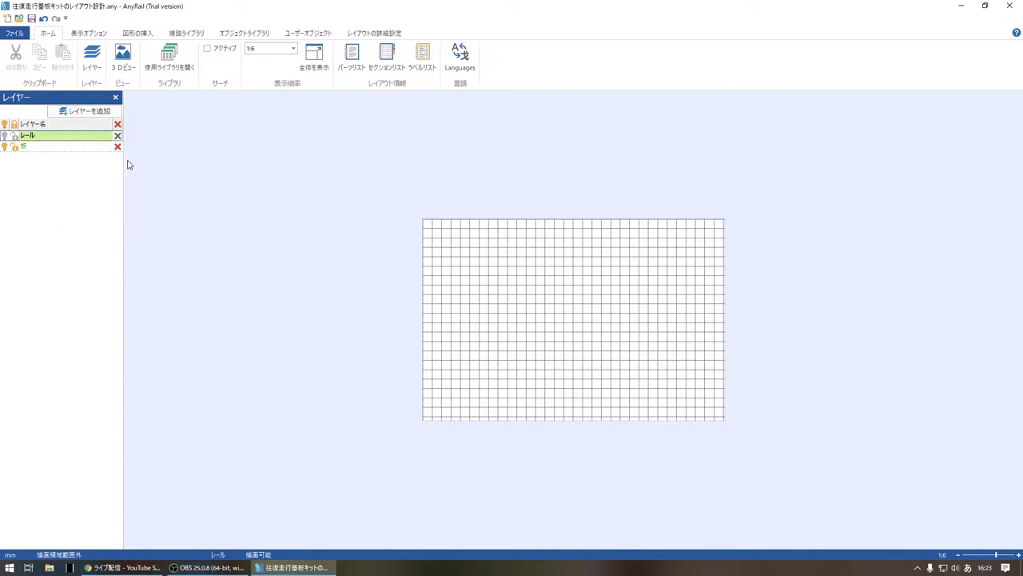
# Step: Add a third layer and name it ストラクチャー
pyautogui.click(87, 110)
pyautogui.click(59, 136)
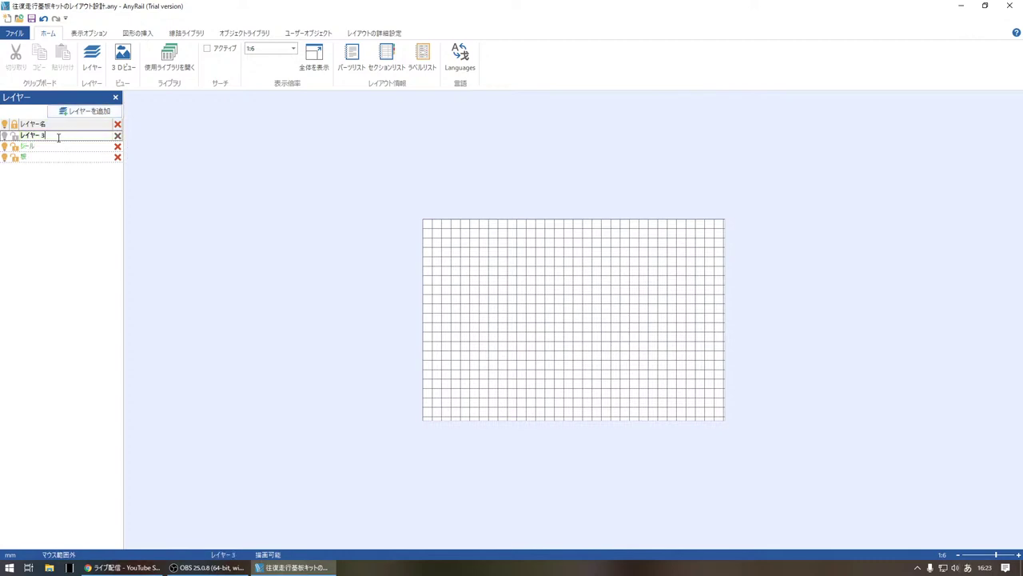
pyautogui.doubleClick(58, 136)
pyautogui.write('ストラクチャー')
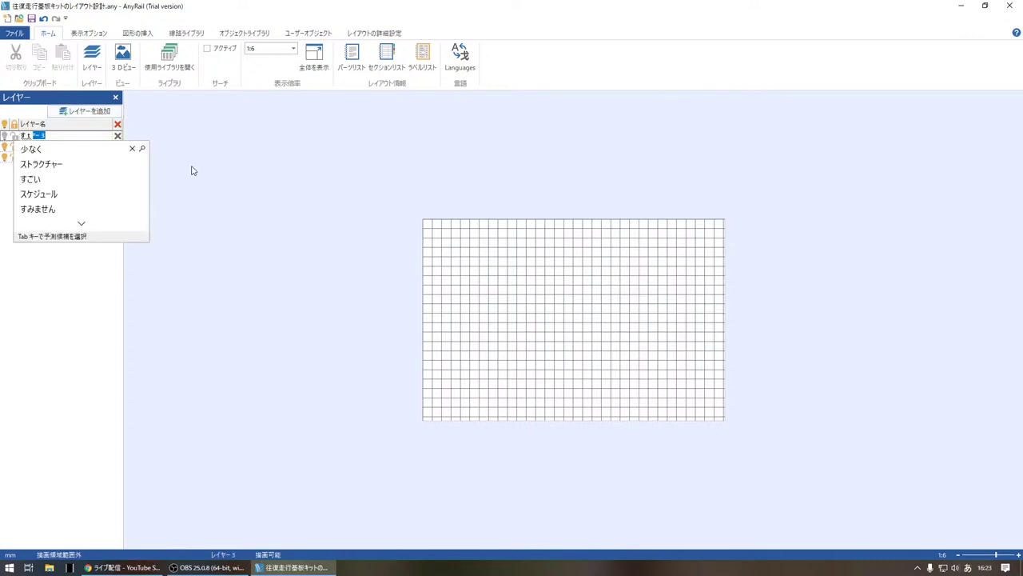
pyautogui.press('Return')
pyautogui.press('Return')
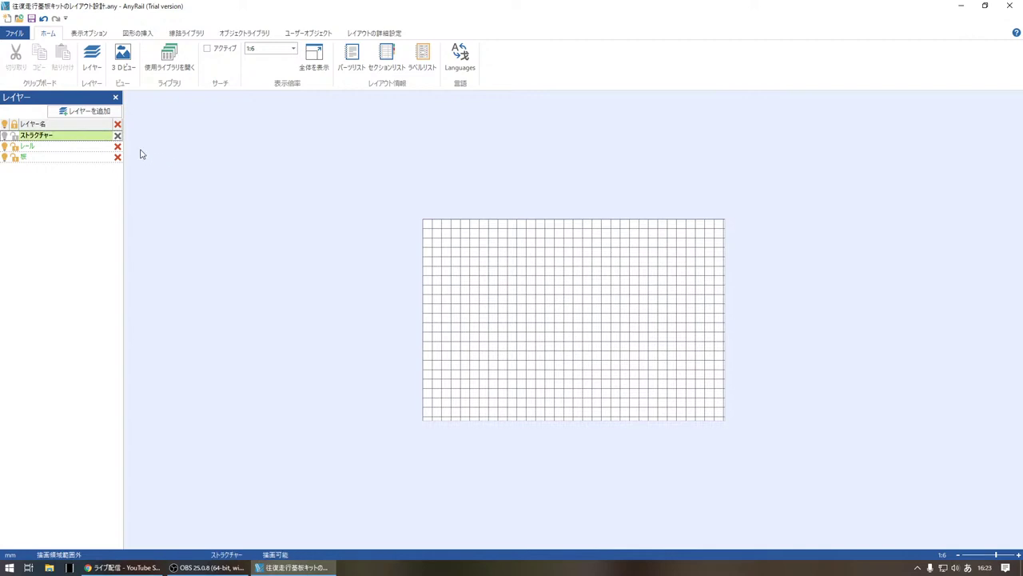
# Step: Switch the active layer between ストラクチャー, レール and 板, ending with レール active
pyautogui.click(94, 147)
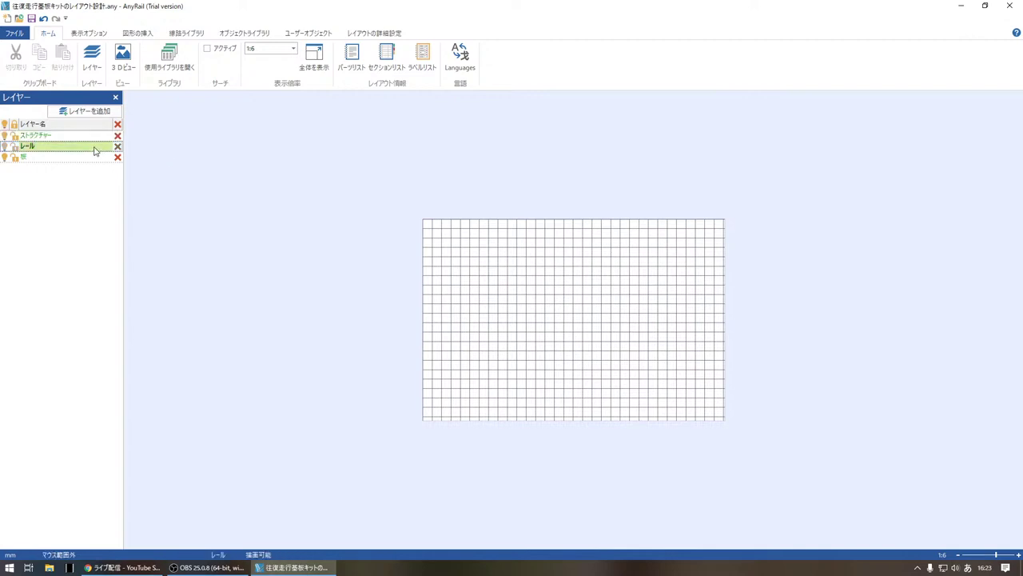
pyautogui.click(73, 137)
pyautogui.click(73, 147)
pyautogui.click(68, 157)
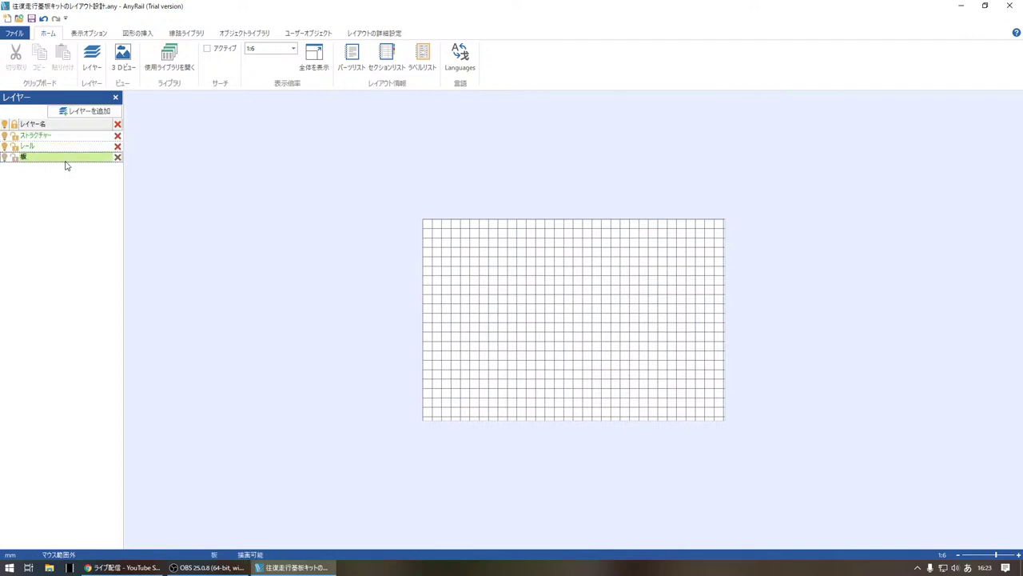
pyautogui.click(66, 146)
pyautogui.click(66, 137)
pyautogui.click(65, 157)
pyautogui.click(67, 147)
pyautogui.click(65, 157)
pyautogui.click(54, 147)
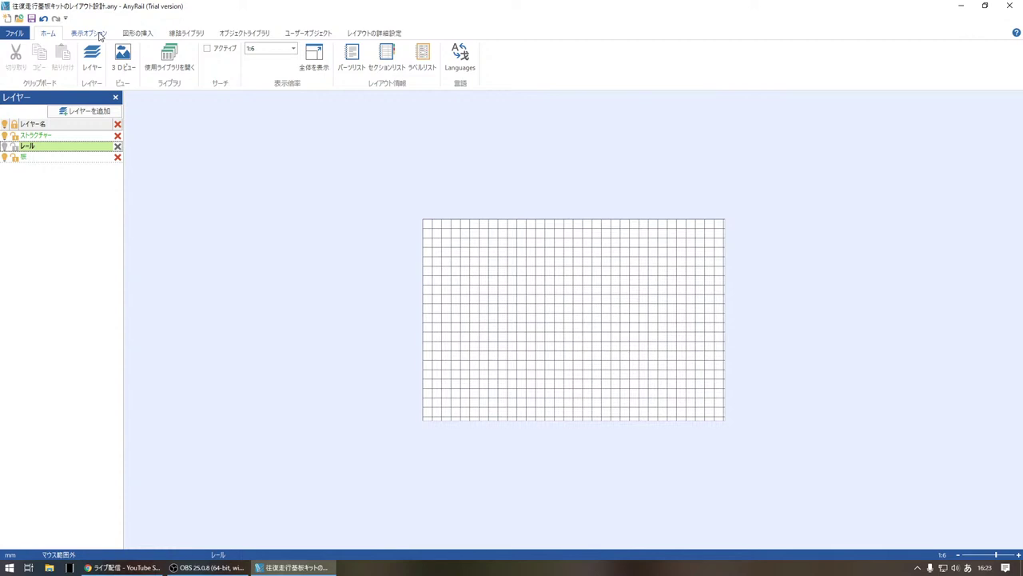
# Step: Open the N Tomix Fine Track library from the Tomix track libraries
pyautogui.click(146, 36)
pyautogui.click(184, 35)
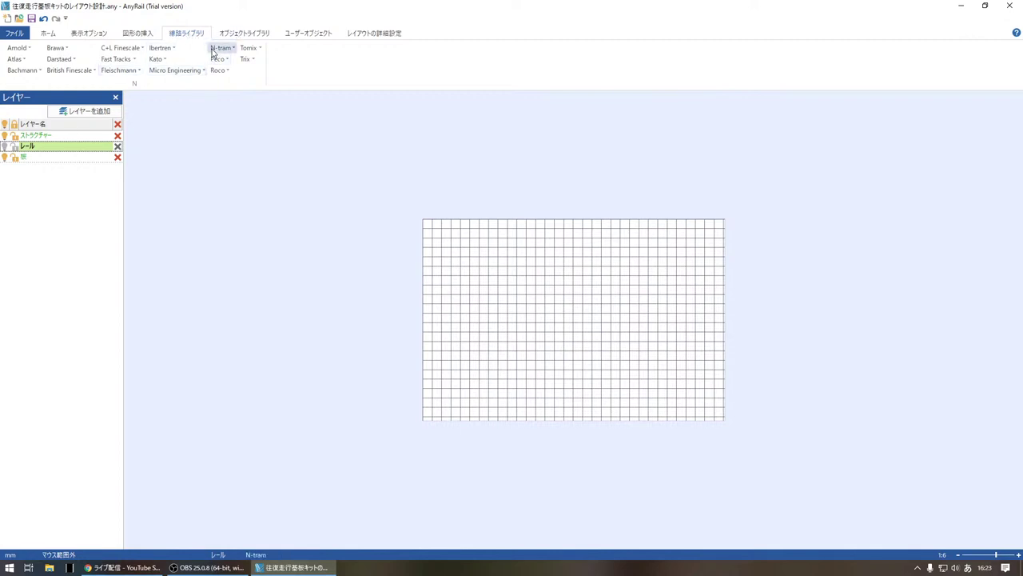
pyautogui.click(258, 50)
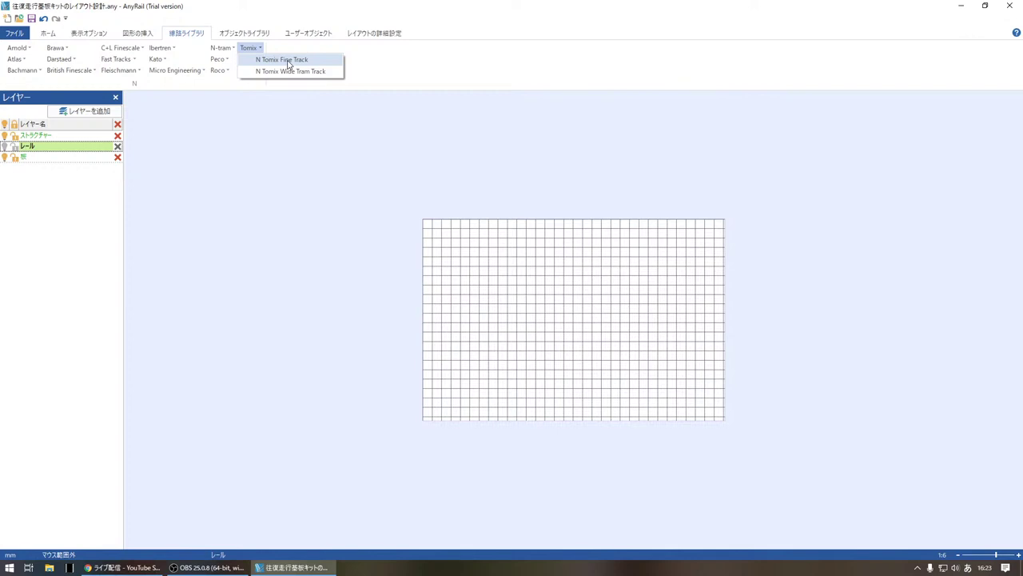
pyautogui.click(288, 61)
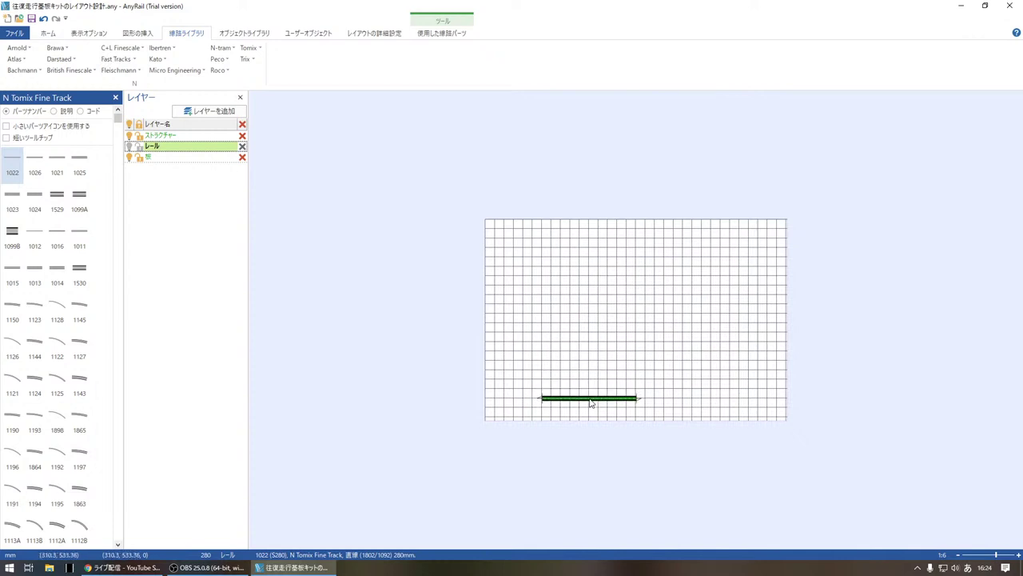
# Step: Place two 1022 (S280) straight tracks joined end to end near the grid's lower edge, then select each piece in turn and deselect
pyautogui.click(592, 404)
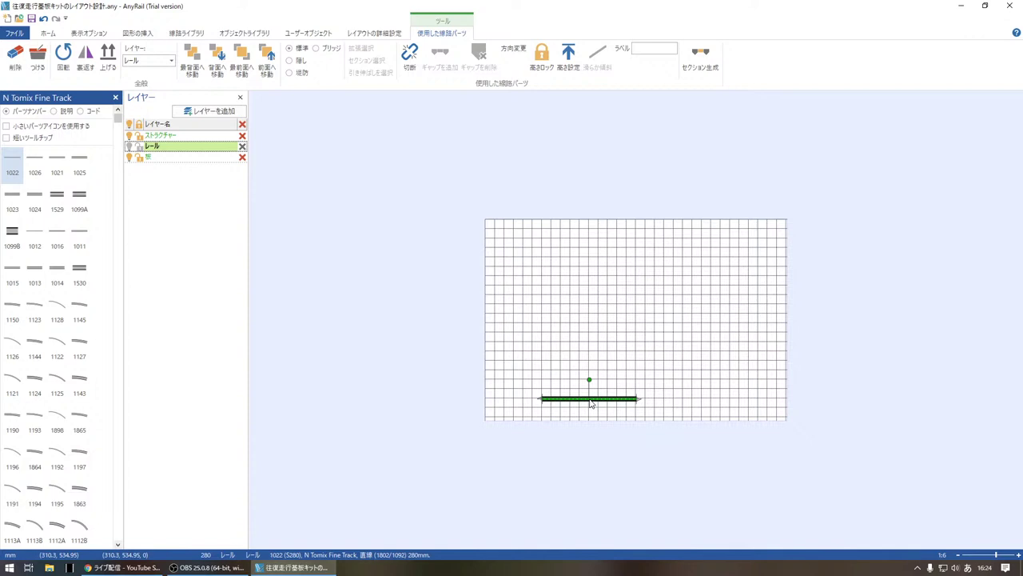
pyautogui.click(11, 162)
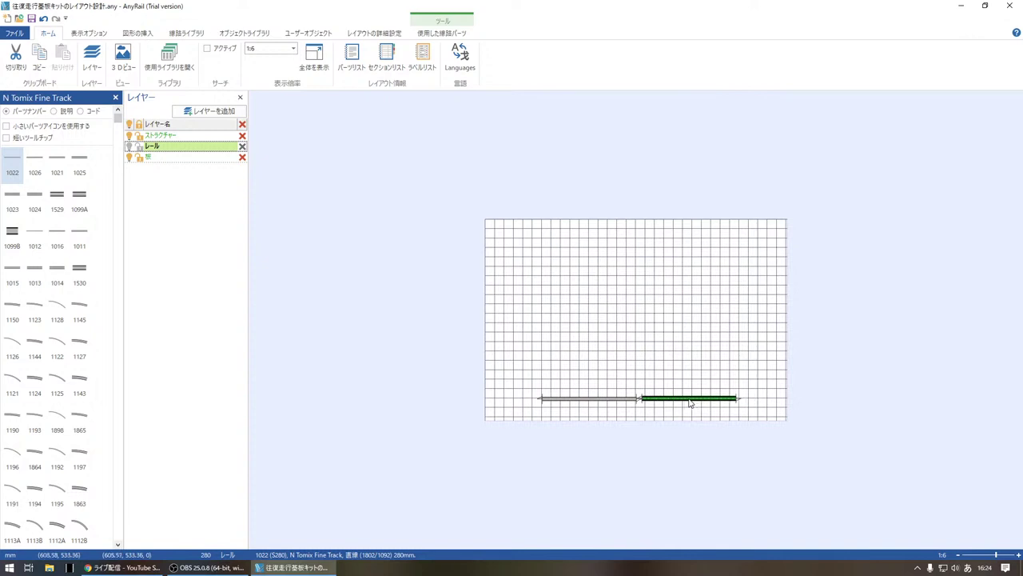
pyautogui.click(685, 402)
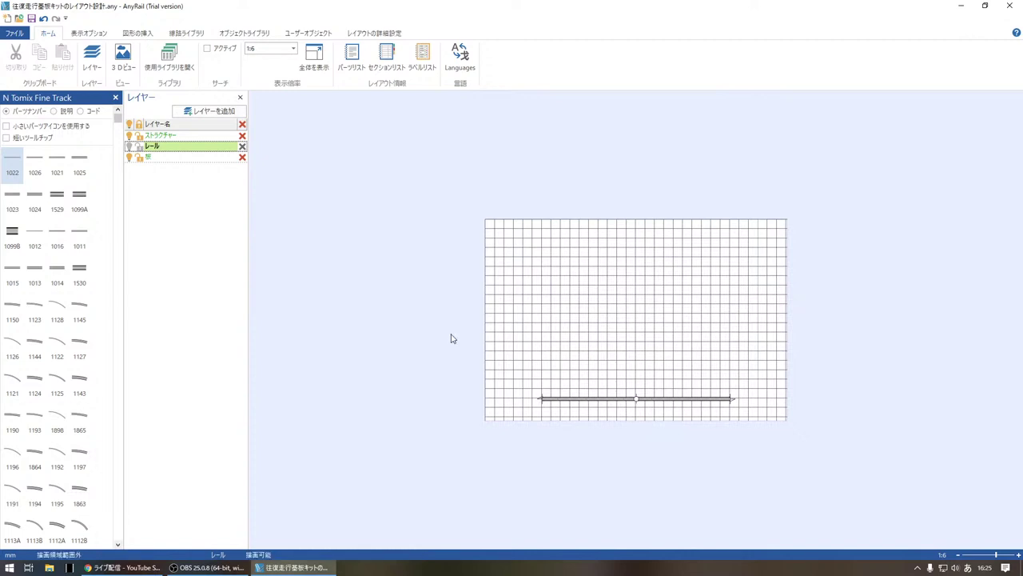
pyautogui.click(576, 402)
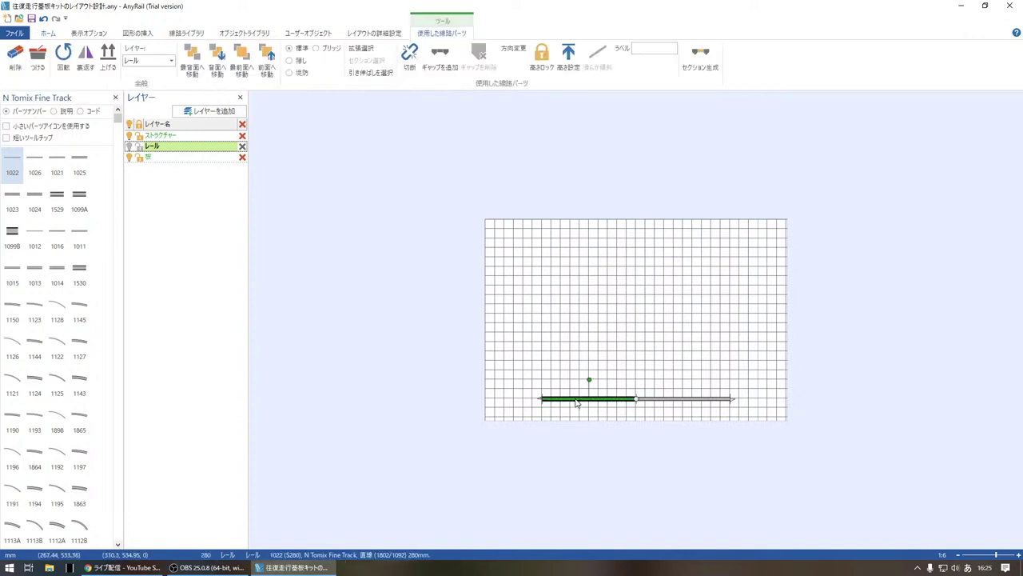
pyautogui.click(666, 402)
pyautogui.click(473, 359)
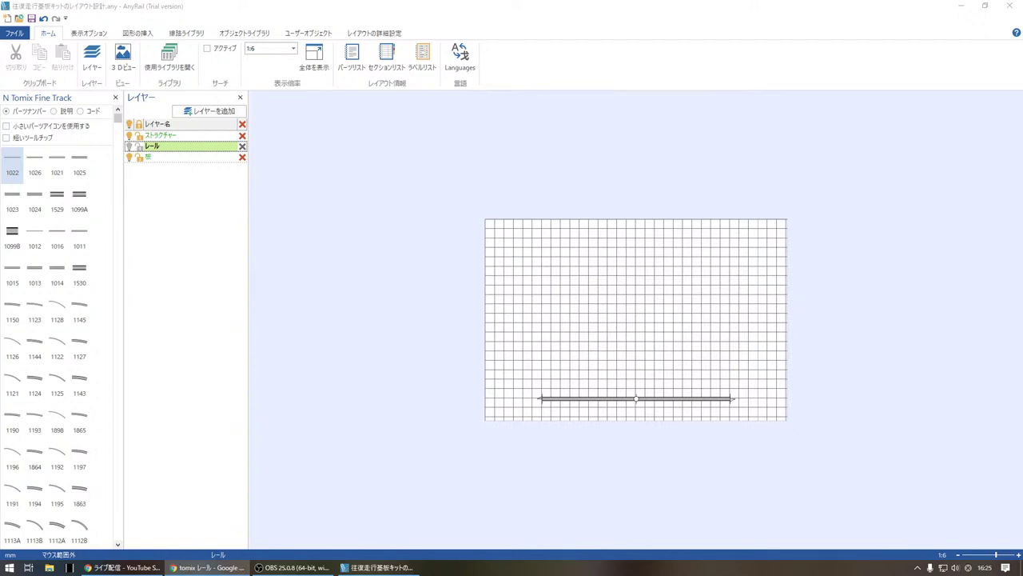
# Step: Switch to Chrome, open the TOMIX rail product list from the search results and look through the track sets
pyautogui.hotkey('alt', 'Tab')
pyautogui.moveTo(429, 68); pyautogui.dragTo(390, 23)
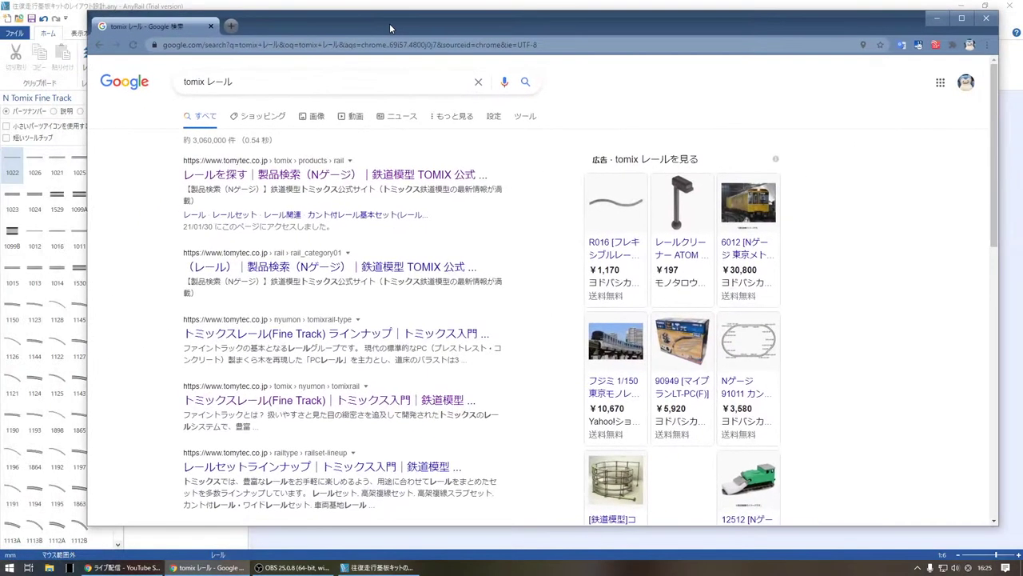
pyautogui.click(355, 178)
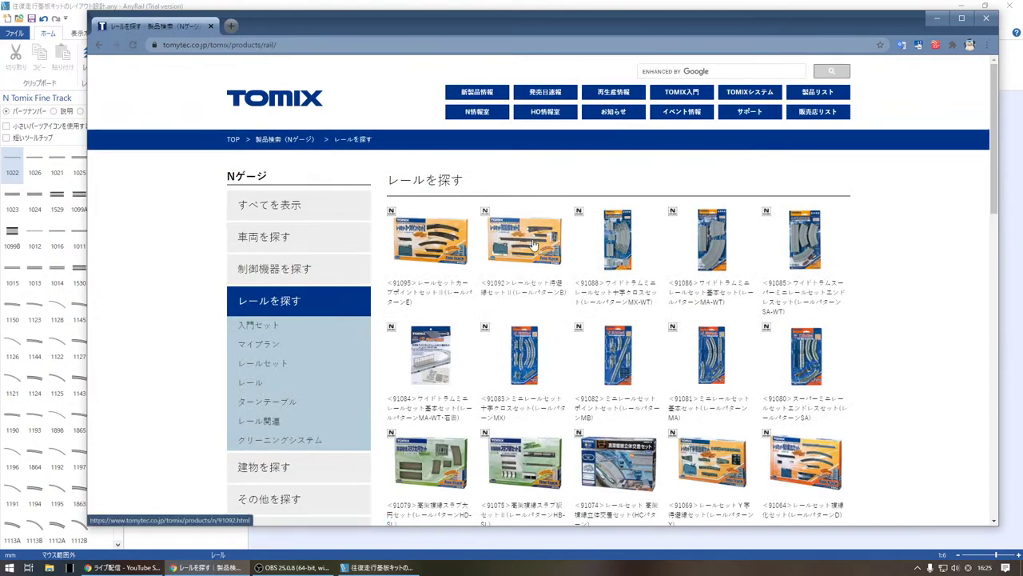
pyautogui.scroll(-3, 532, 244)
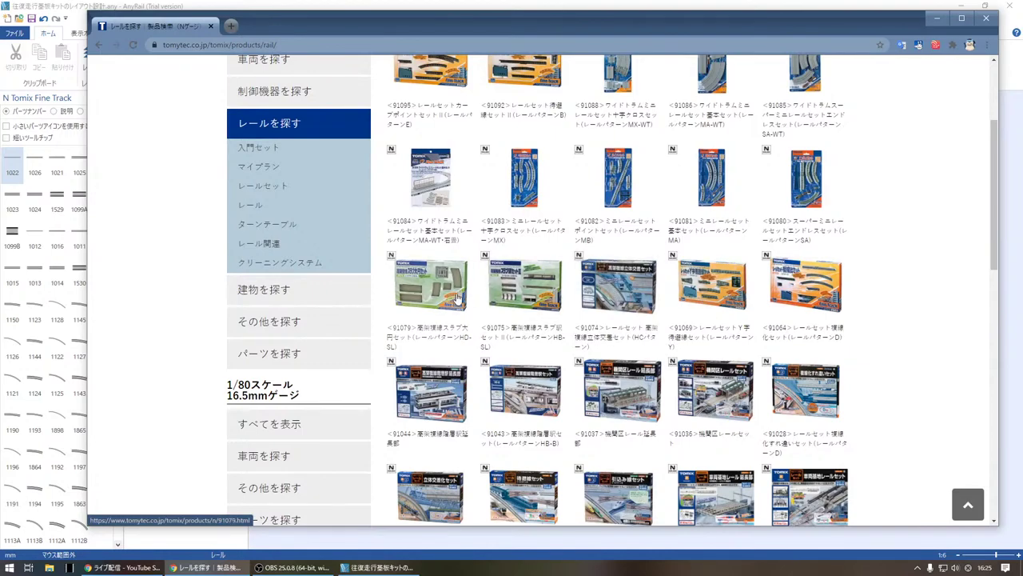
pyautogui.scroll(-3, 458, 297)
pyautogui.scroll(-3, 451, 318)
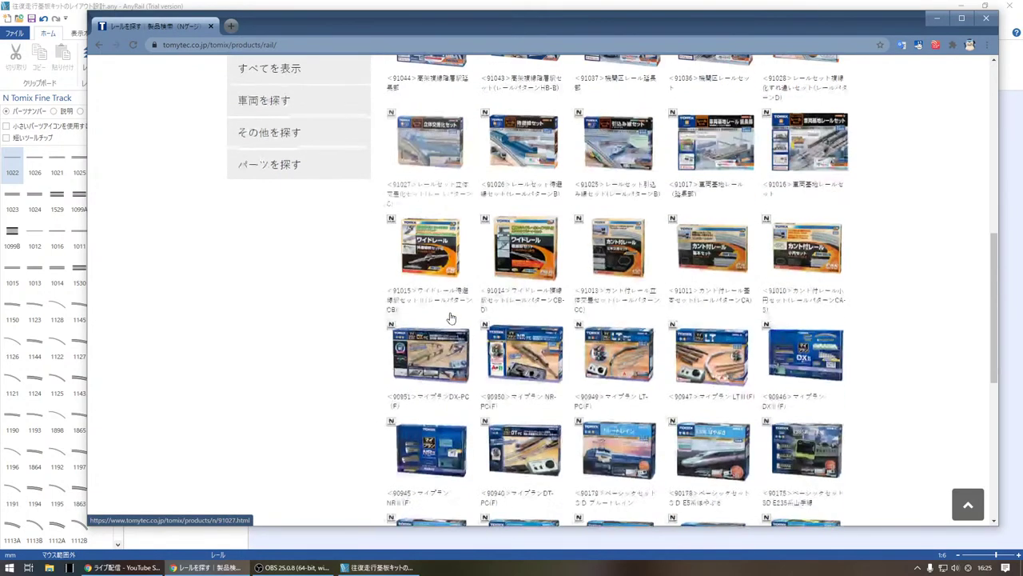
pyautogui.scroll(-3, 452, 318)
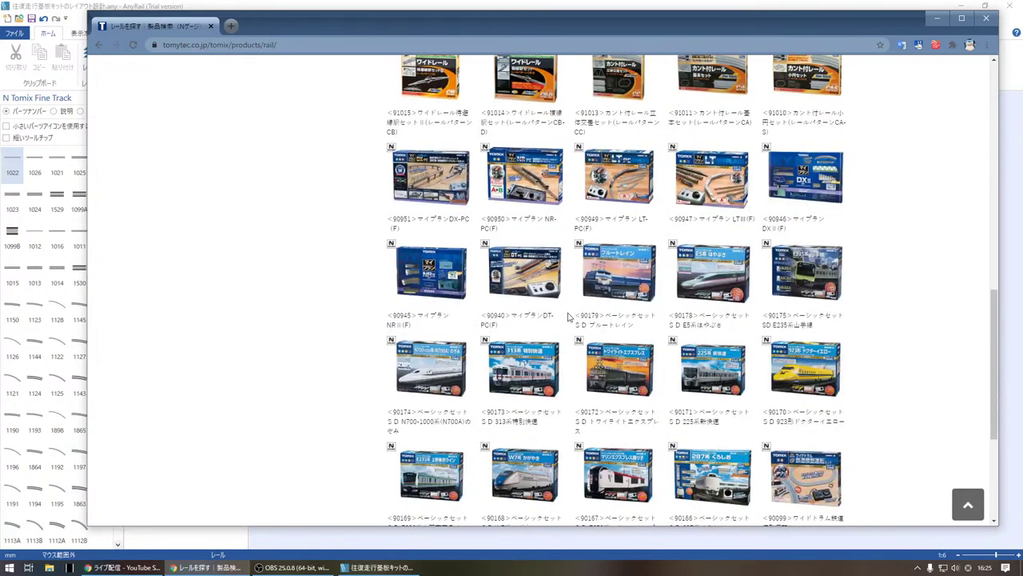
# Step: Open the ベーシックセットＳＤ E5系はやぶさ page, examine its enlarged rail pattern A diagram, and return to AnyRail
pyautogui.click(719, 284)
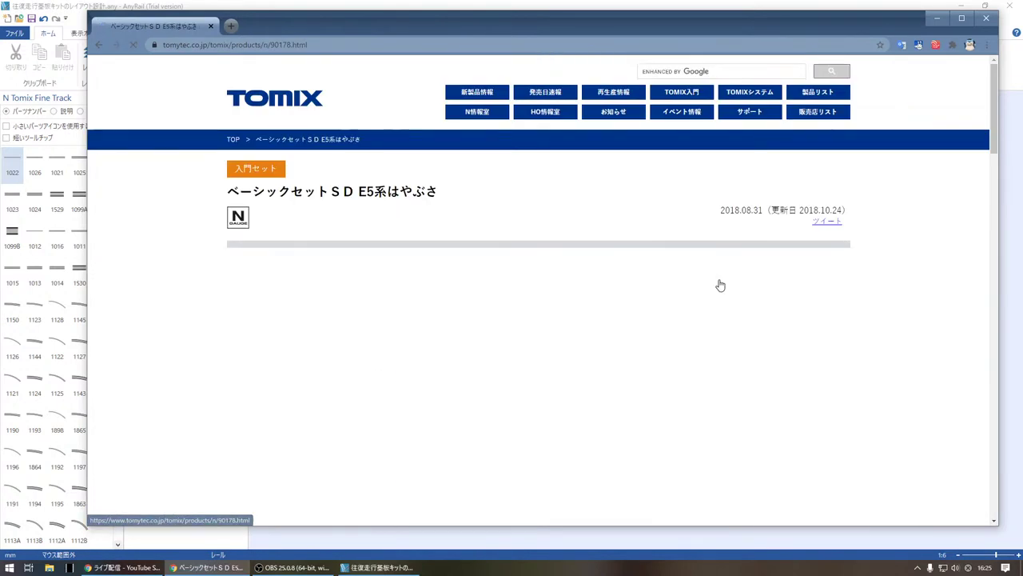
pyautogui.scroll(-3, 533, 280)
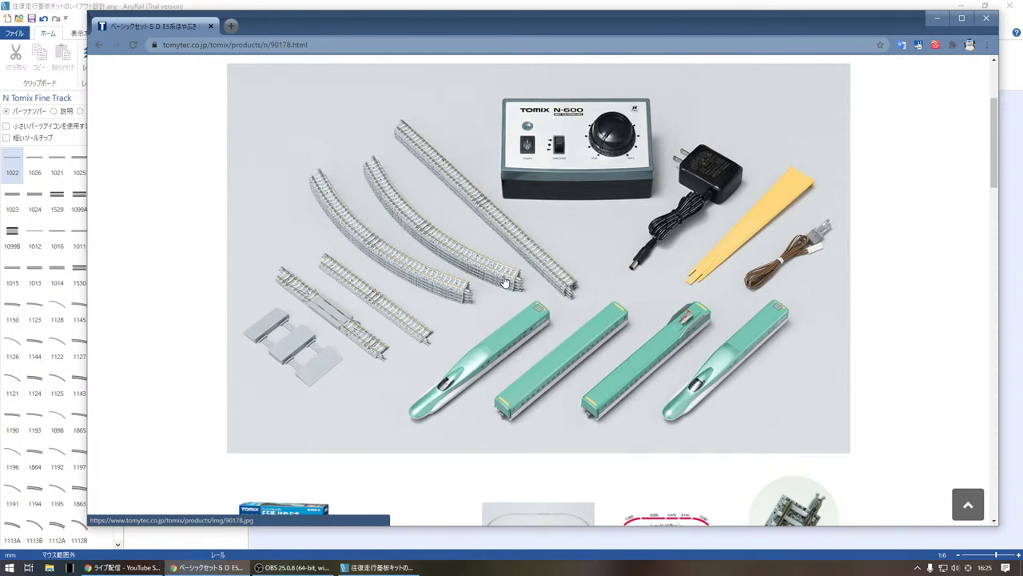
pyautogui.scroll(-5, 504, 281)
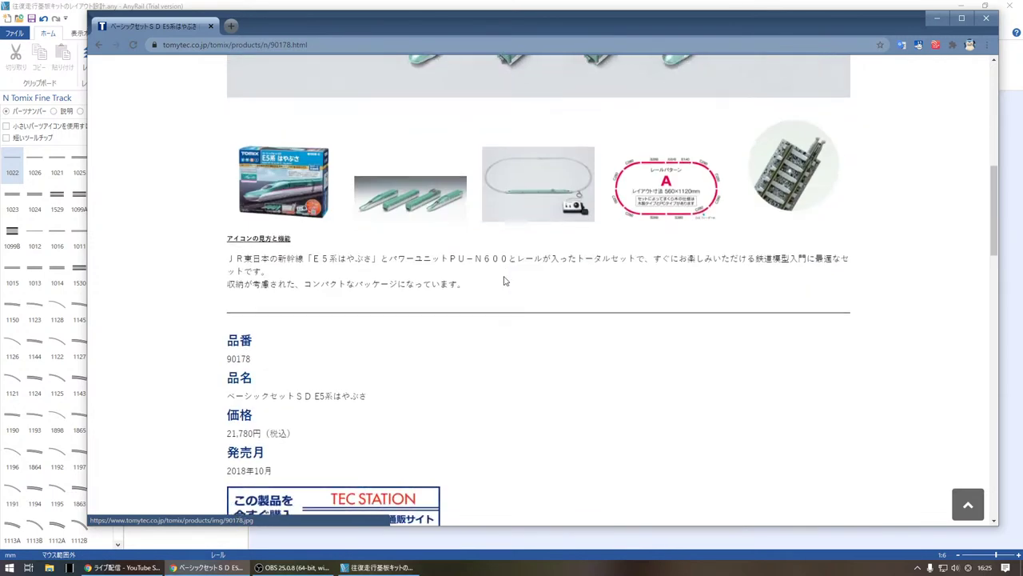
pyautogui.click(664, 198)
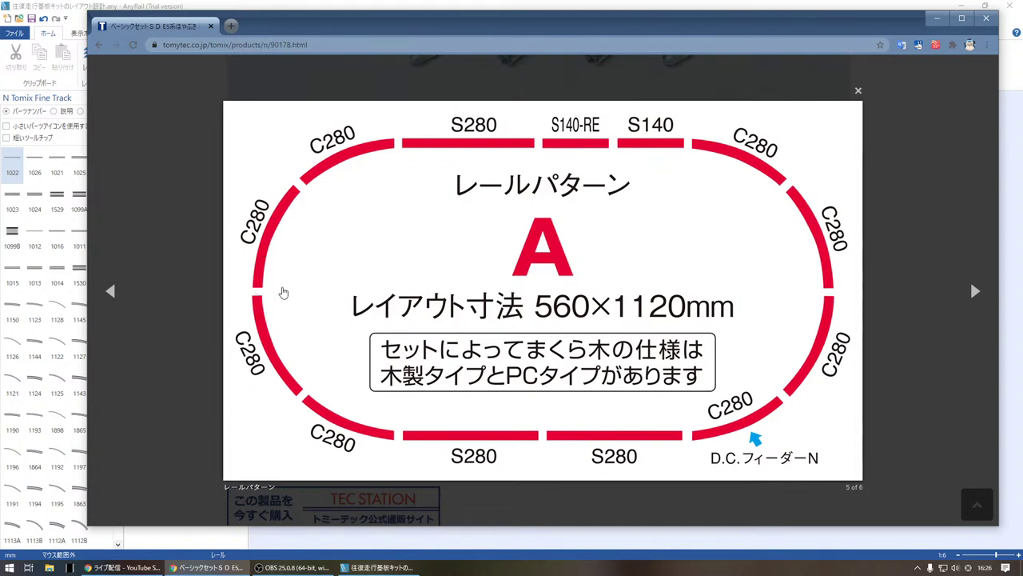
pyautogui.click(938, 19)
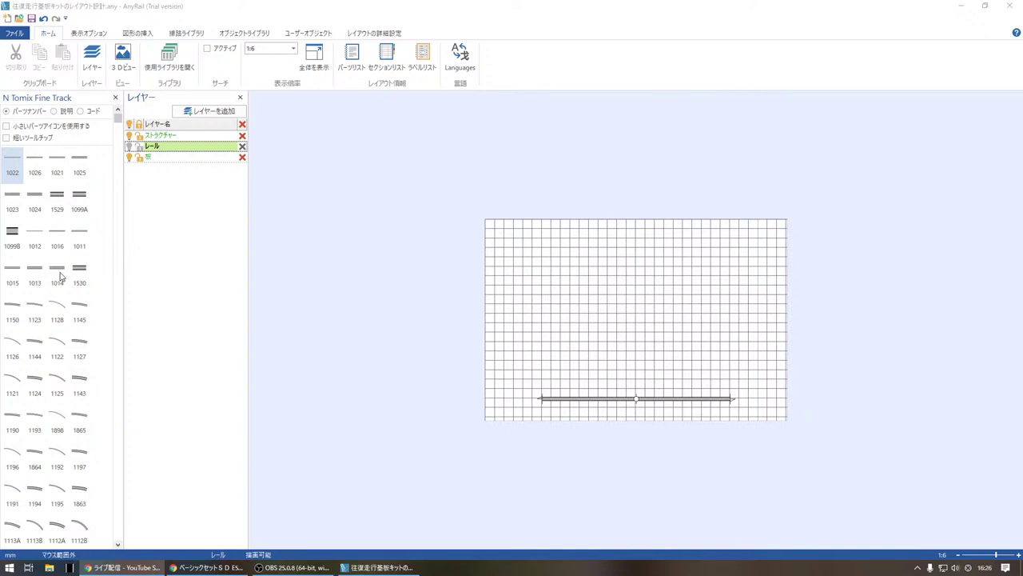
# Step: Join four 1121 (C280-45) curves to the free left end of the lower straights, forming a half circle
pyautogui.click(320, 301)
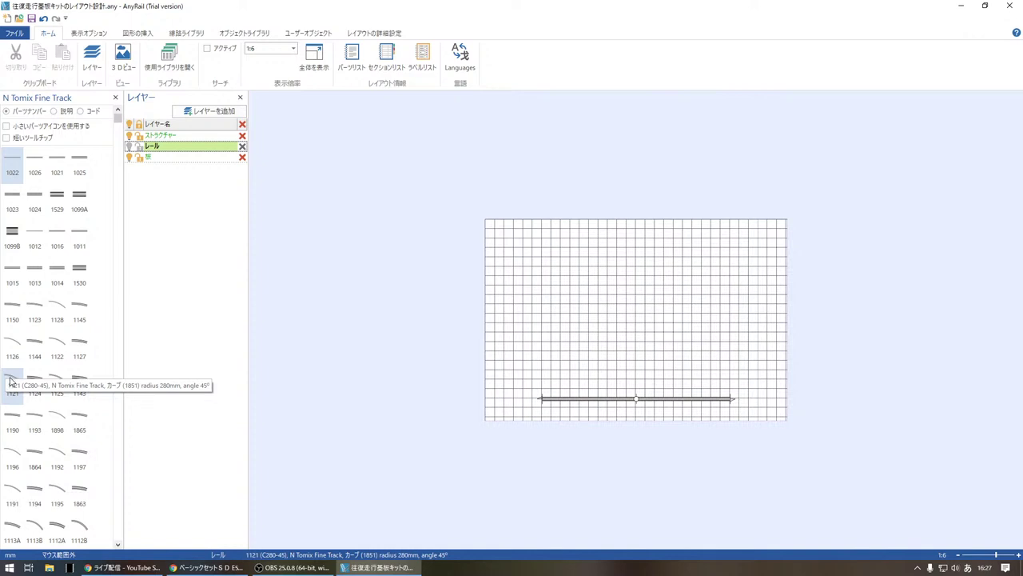
pyautogui.click(11, 382)
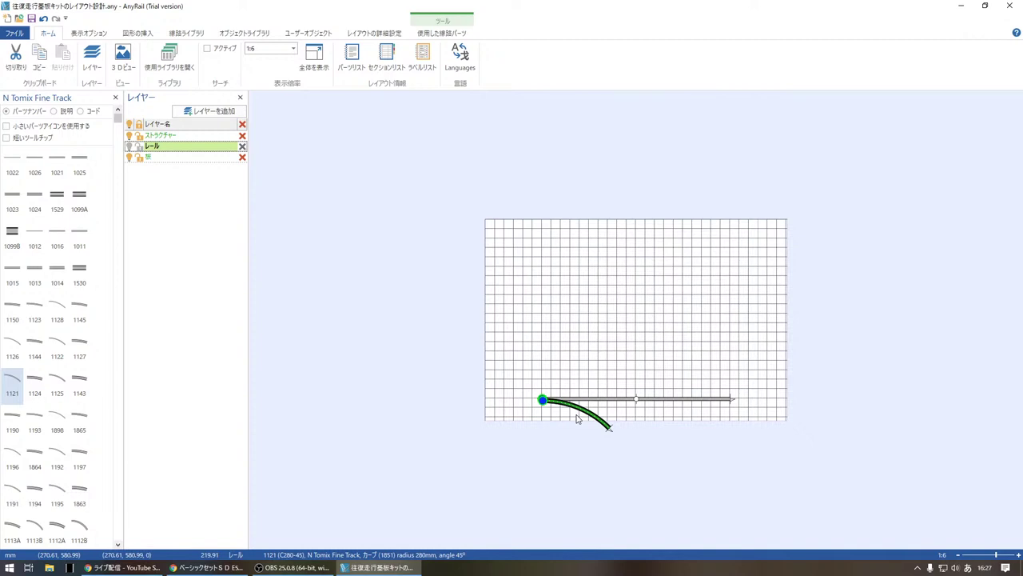
pyautogui.click(577, 418)
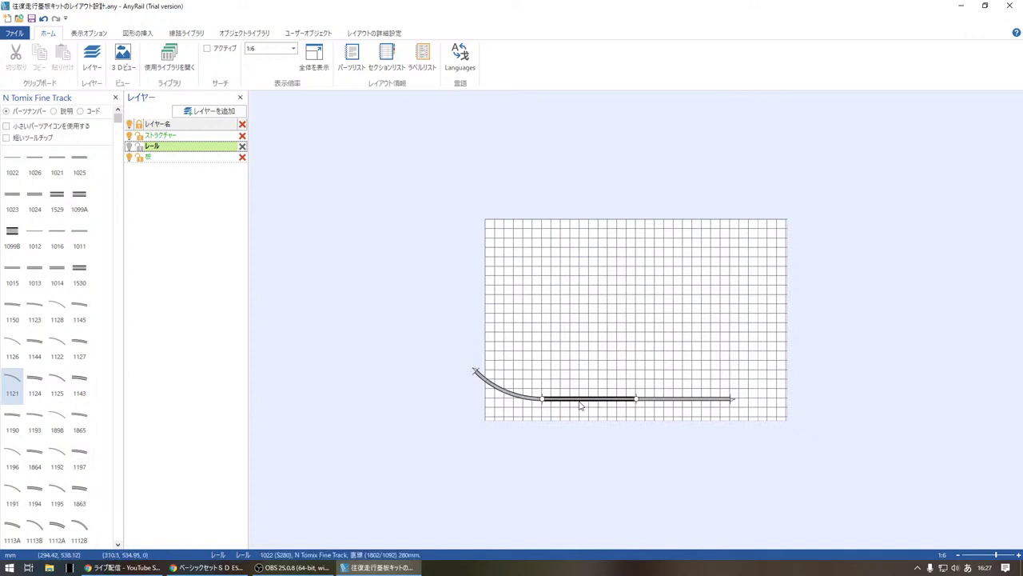
pyautogui.moveTo(45, 386); pyautogui.dragTo(512, 391)
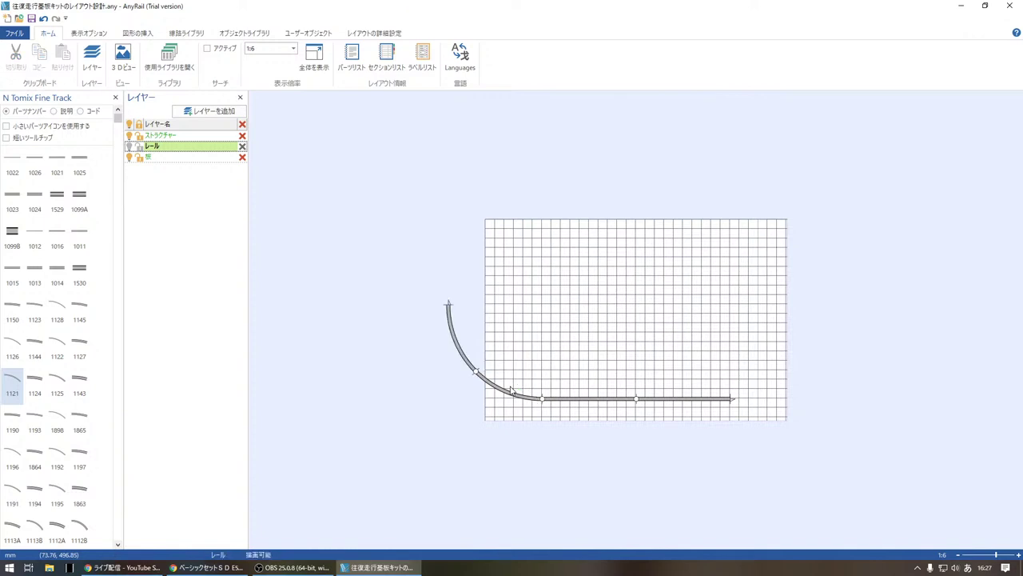
pyautogui.moveTo(14, 379); pyautogui.dragTo(487, 323)
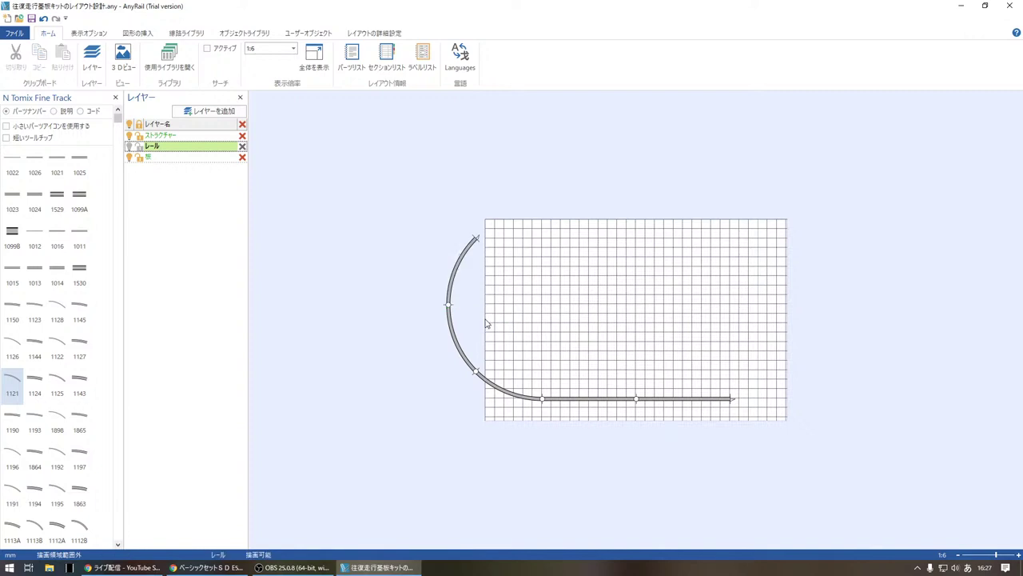
pyautogui.moveTo(24, 371); pyautogui.dragTo(514, 258)
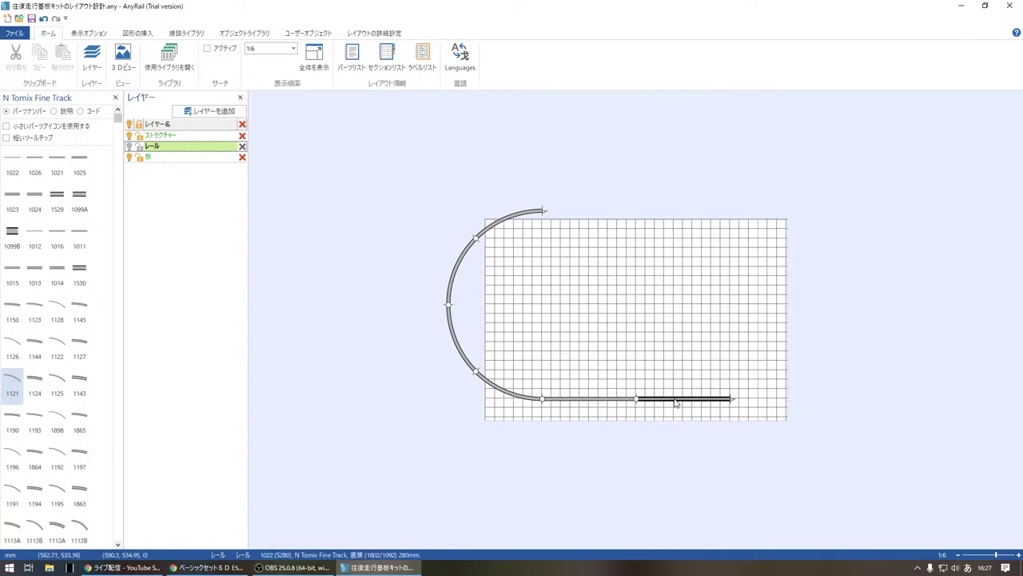
# Step: Move the connected track so the half circle and lower straights lie inside the grid, close to its left and lower edges
pyautogui.click(583, 404)
pyautogui.moveTo(583, 404); pyautogui.dragTo(628, 415)
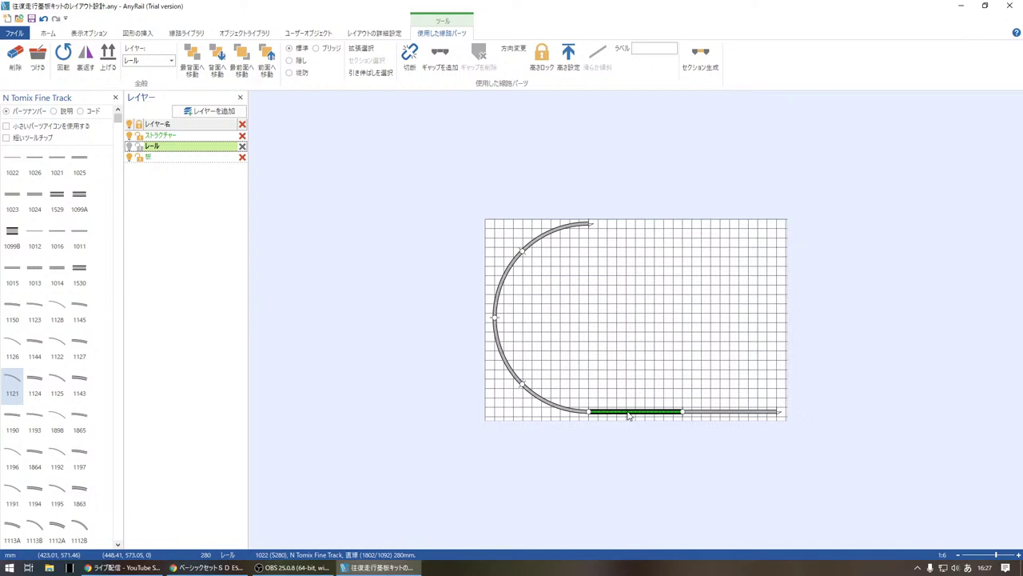
pyautogui.moveTo(629, 415); pyautogui.dragTo(634, 397)
pyautogui.click(628, 381)
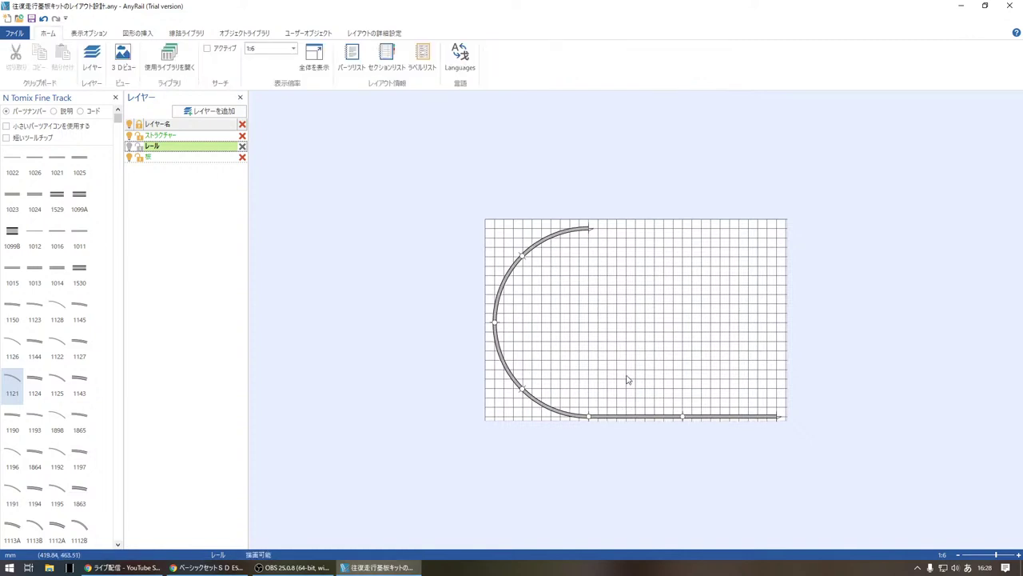
# Step: Add a 1022 (S280) straight and join it to the upper open end of the half circle
pyautogui.click(12, 162)
pyautogui.click(588, 287)
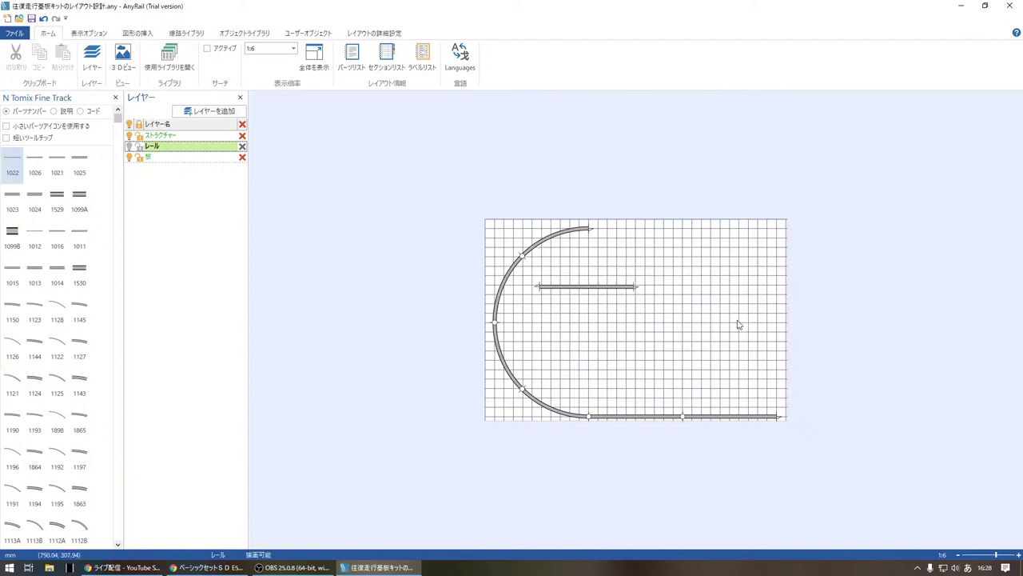
pyautogui.moveTo(564, 289); pyautogui.dragTo(622, 234)
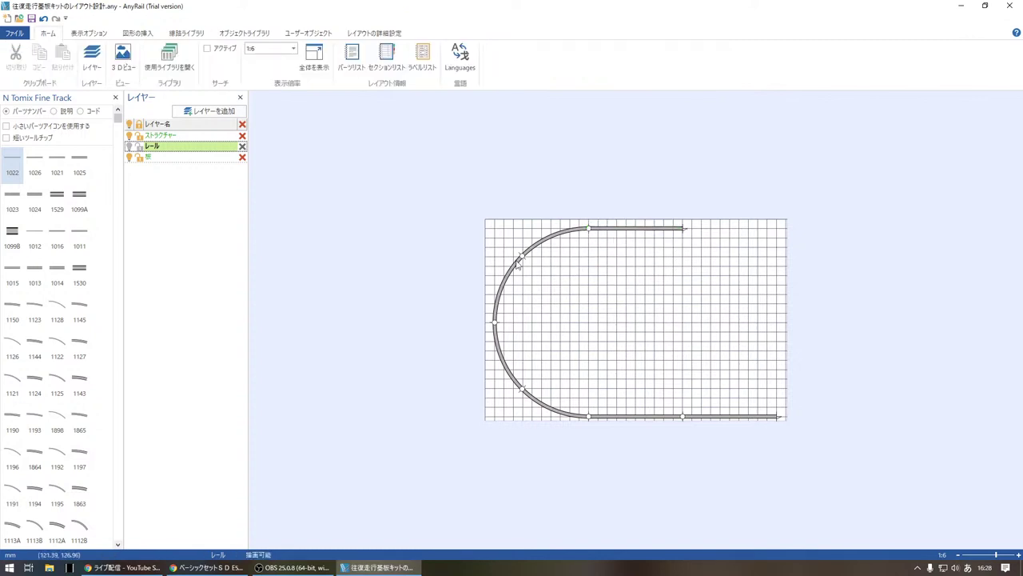
# Step: Extend the upper straight with two 1021 (S140) tracks joined end to end, deleting the surplus copy placed inside the loop
pyautogui.click(58, 164)
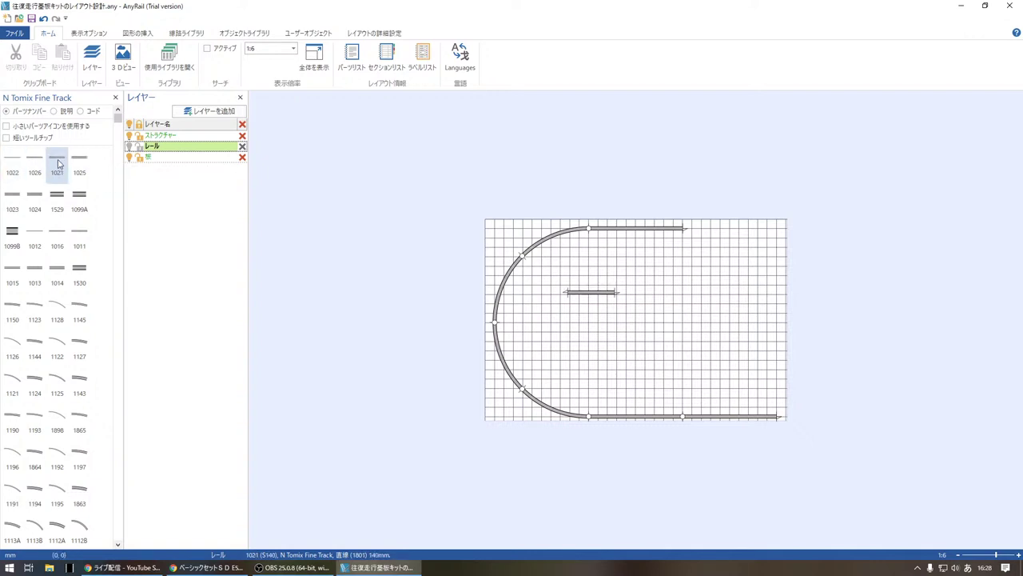
pyautogui.click(58, 164)
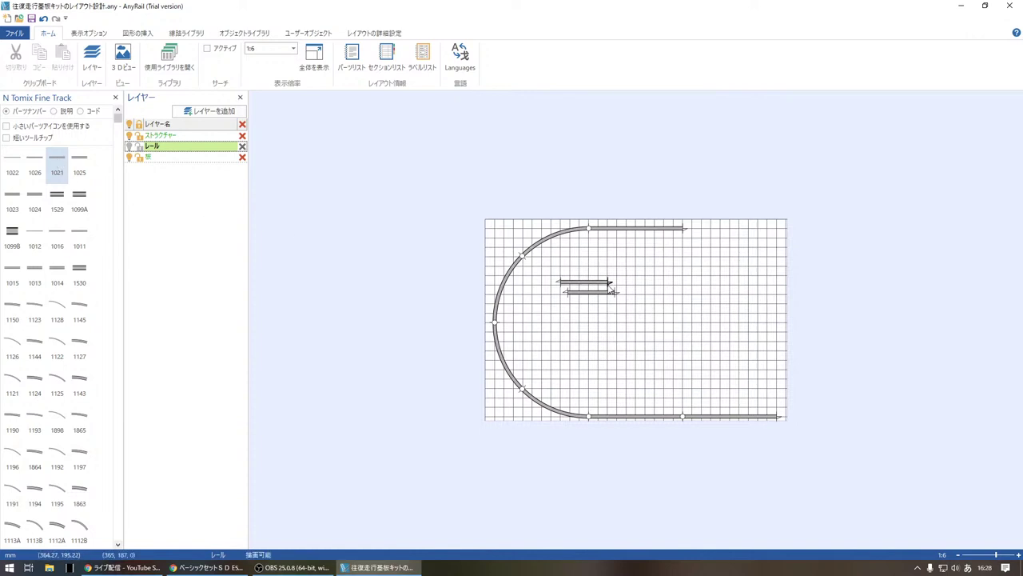
pyautogui.click(593, 286)
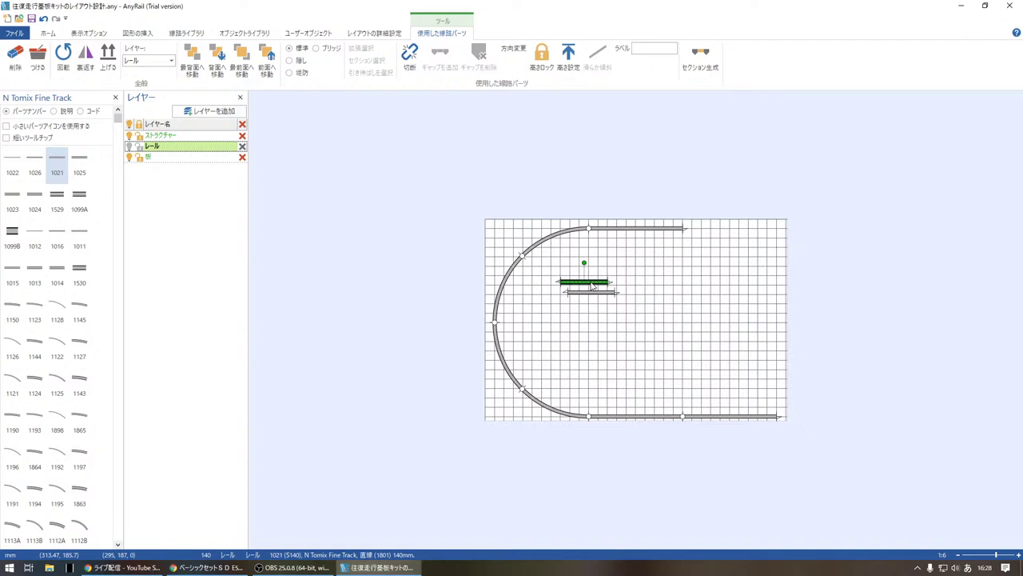
pyautogui.rightClick(592, 286)
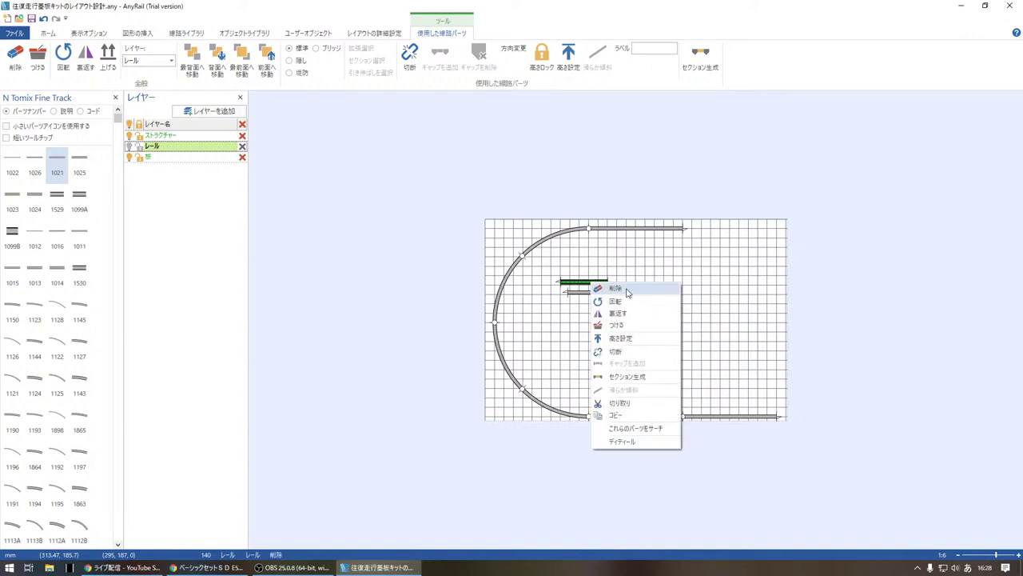
pyautogui.click(628, 293)
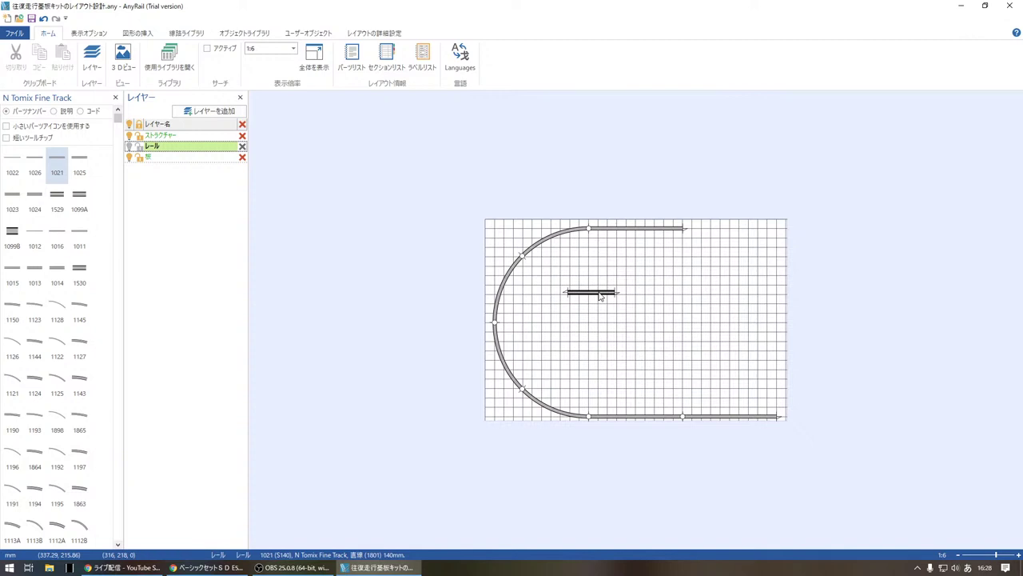
pyautogui.click(599, 294)
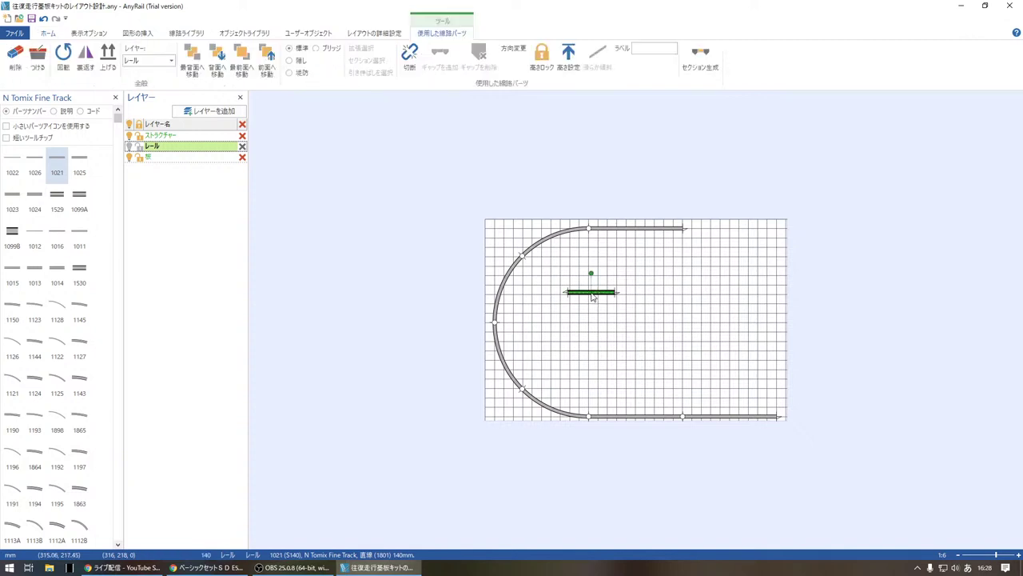
pyautogui.moveTo(592, 297); pyautogui.dragTo(706, 233)
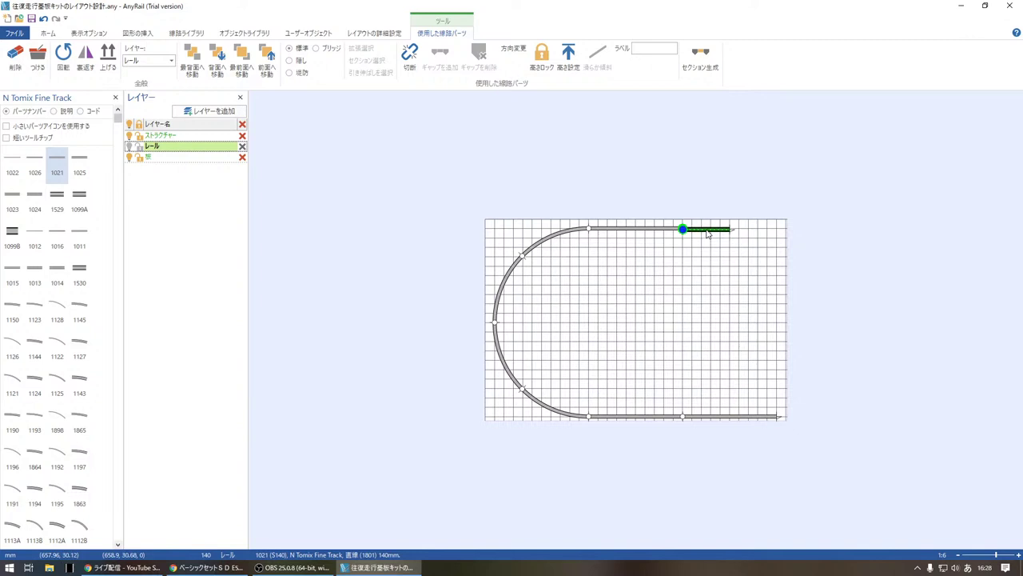
pyautogui.click(706, 240)
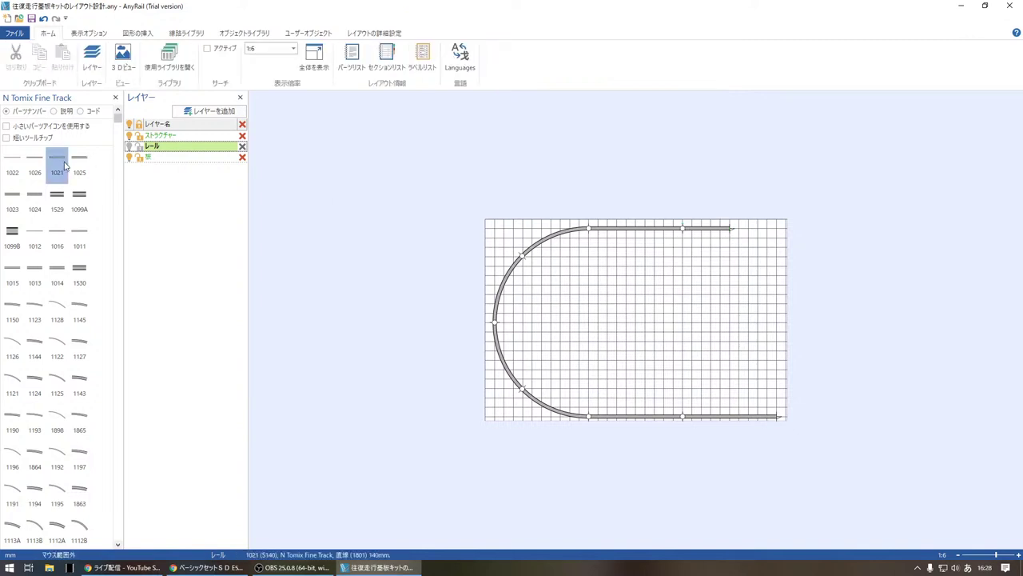
pyautogui.moveTo(56, 158); pyautogui.dragTo(754, 234)
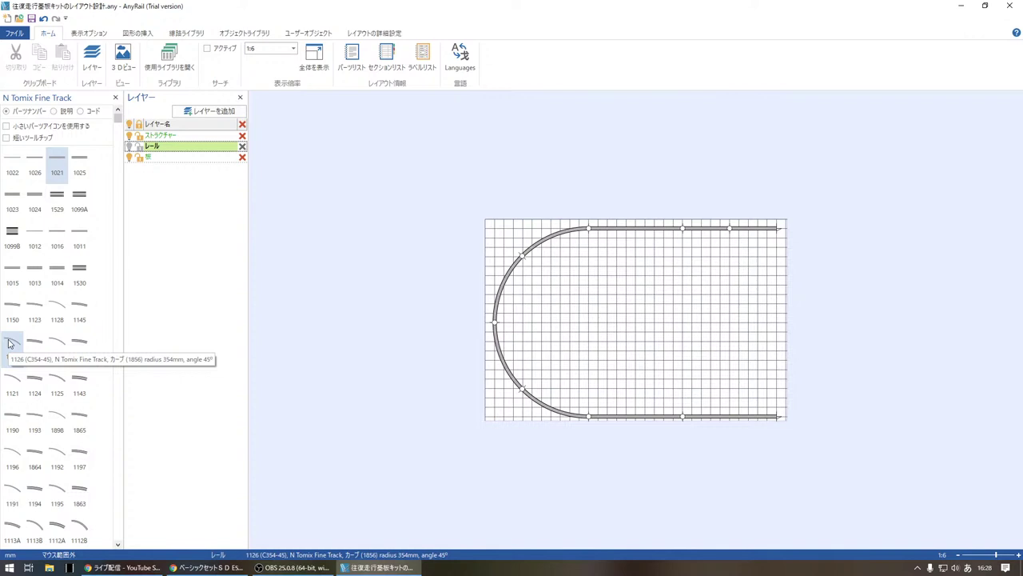
# Step: Close the oval with four 1121 (C280-45) curves running from the upper straight's right end to the lower straight's right end
pyautogui.click(10, 383)
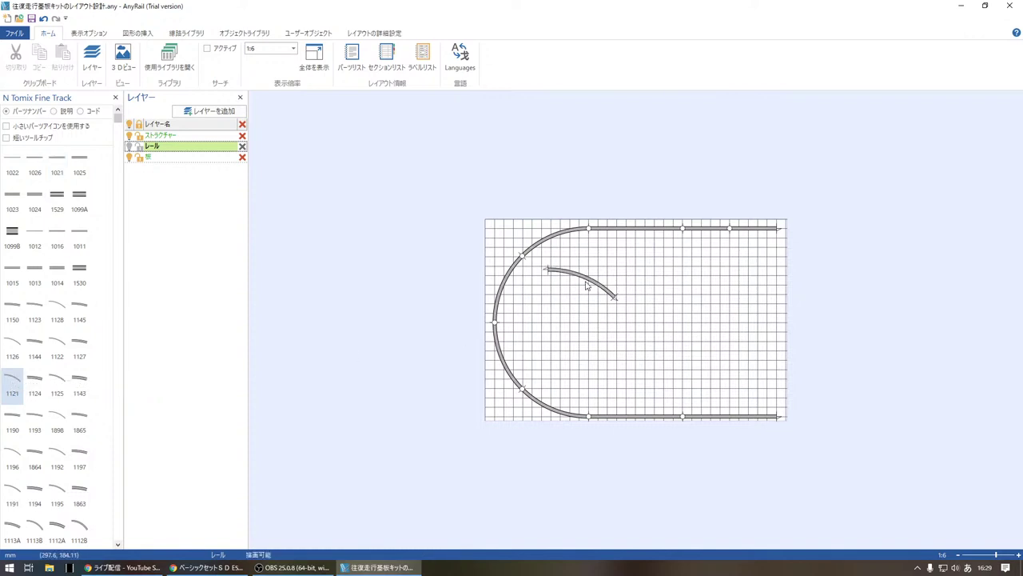
pyautogui.moveTo(590, 290); pyautogui.dragTo(832, 248)
pyautogui.click(10, 382)
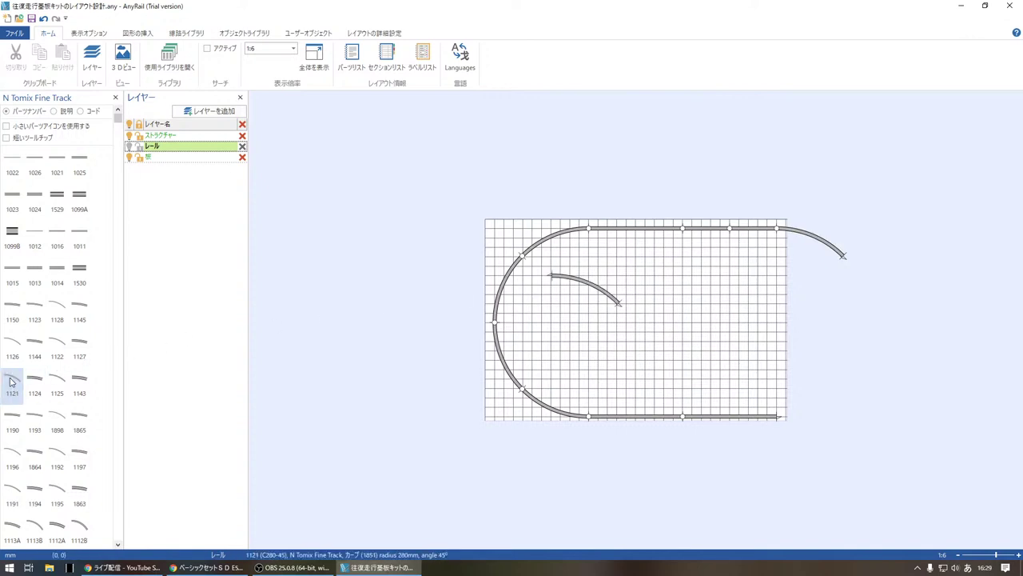
pyautogui.click(598, 288)
pyautogui.moveTo(598, 288); pyautogui.dragTo(886, 267)
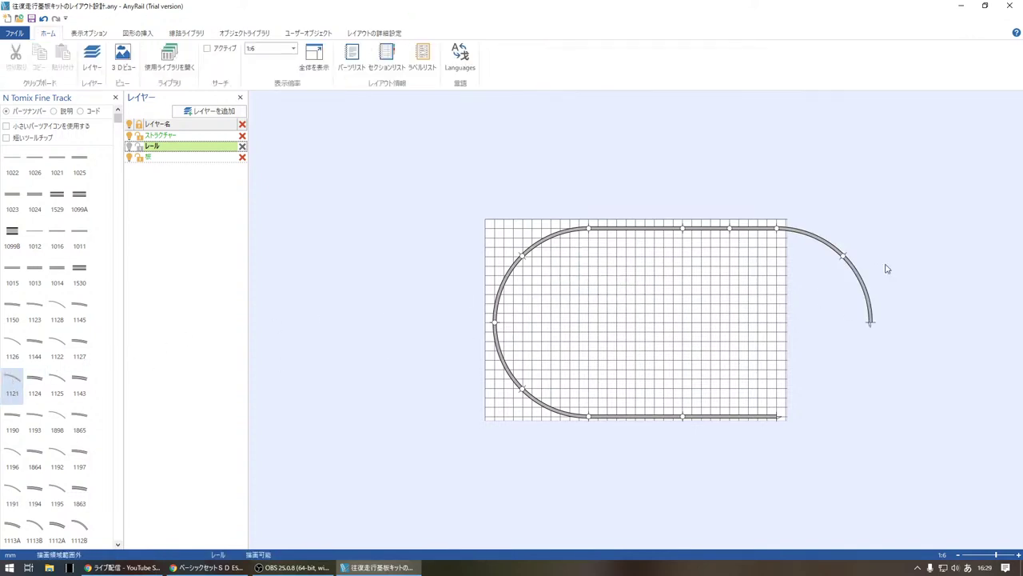
pyautogui.click(13, 384)
pyautogui.moveTo(593, 287); pyautogui.dragTo(906, 334)
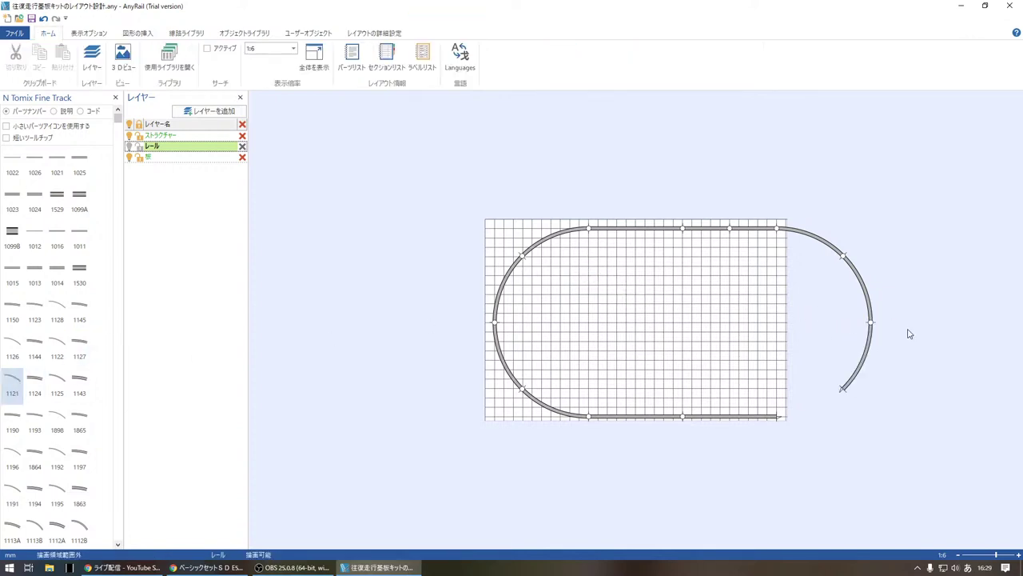
pyautogui.click(12, 385)
pyautogui.moveTo(591, 286); pyautogui.dragTo(882, 403)
# Step: Make the 板 layer the active layer
pyautogui.click(185, 158)
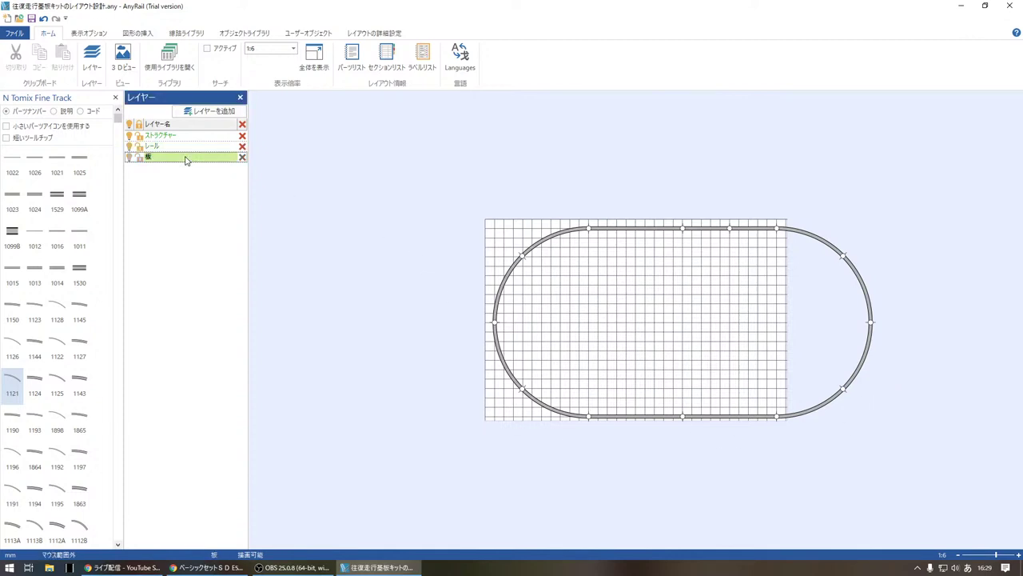
pyautogui.click(185, 158)
pyautogui.press('Return')
# Step: Check the layout dimensions on the Tomix rail pattern A page and set the drawing area's width to 1120 mm
pyautogui.click(376, 34)
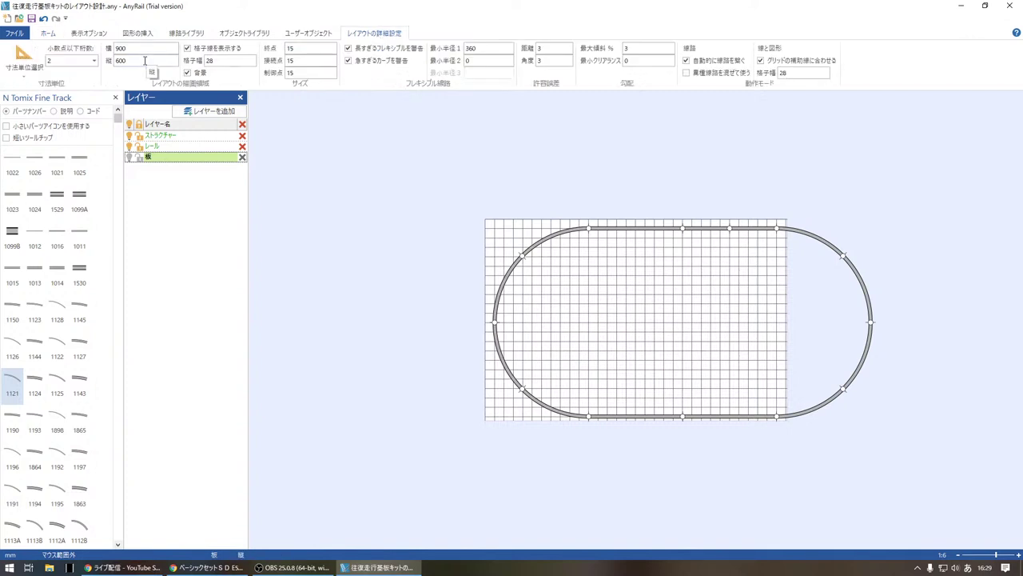
pyautogui.click(204, 567)
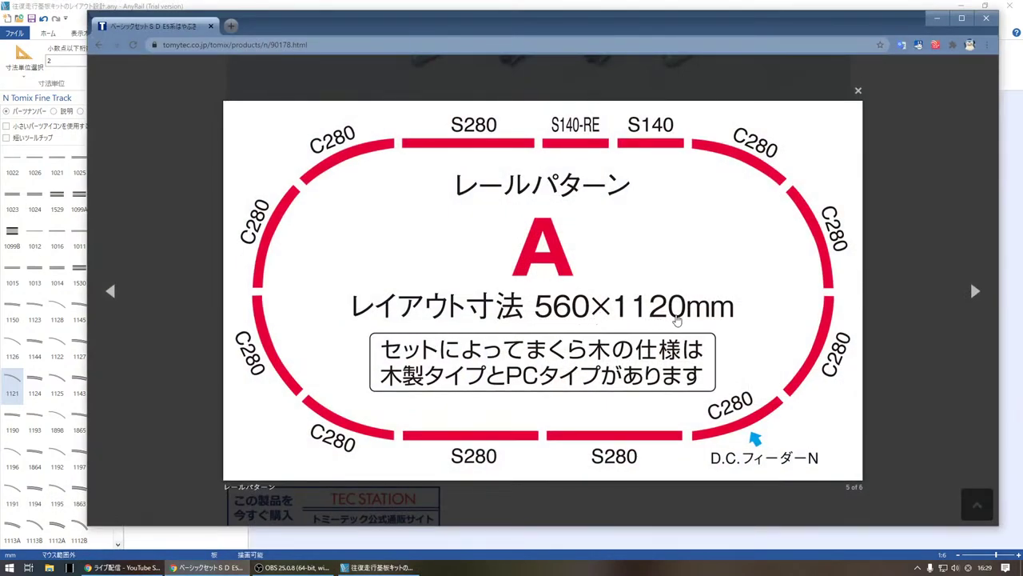
pyautogui.click(939, 18)
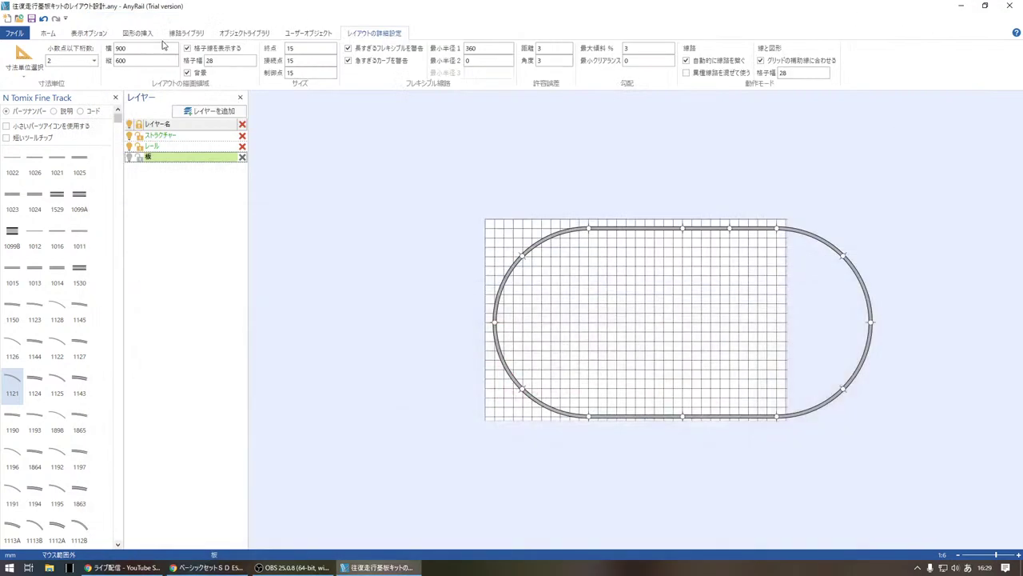
pyautogui.doubleClick(153, 48)
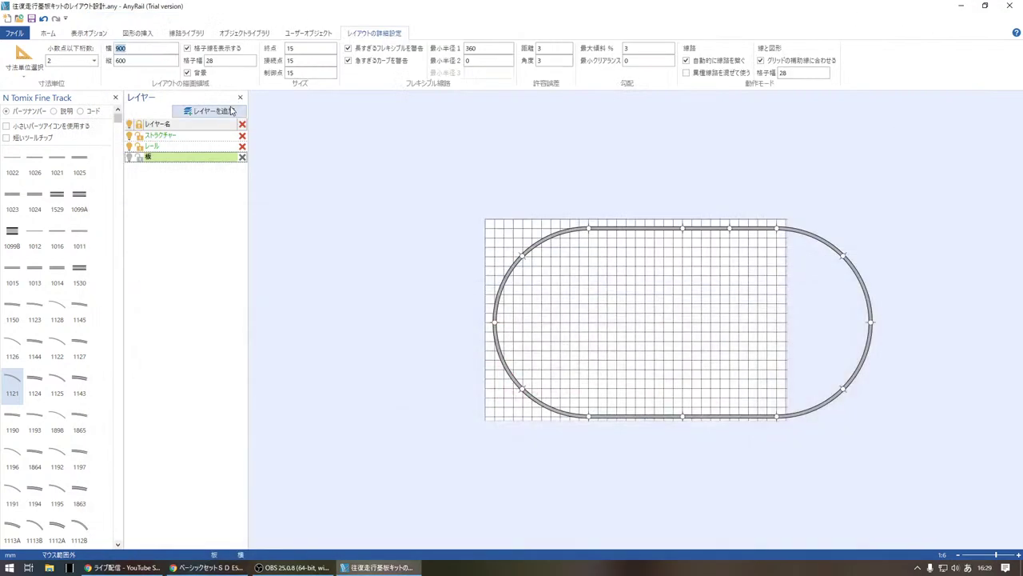
pyautogui.press('BackSpace')
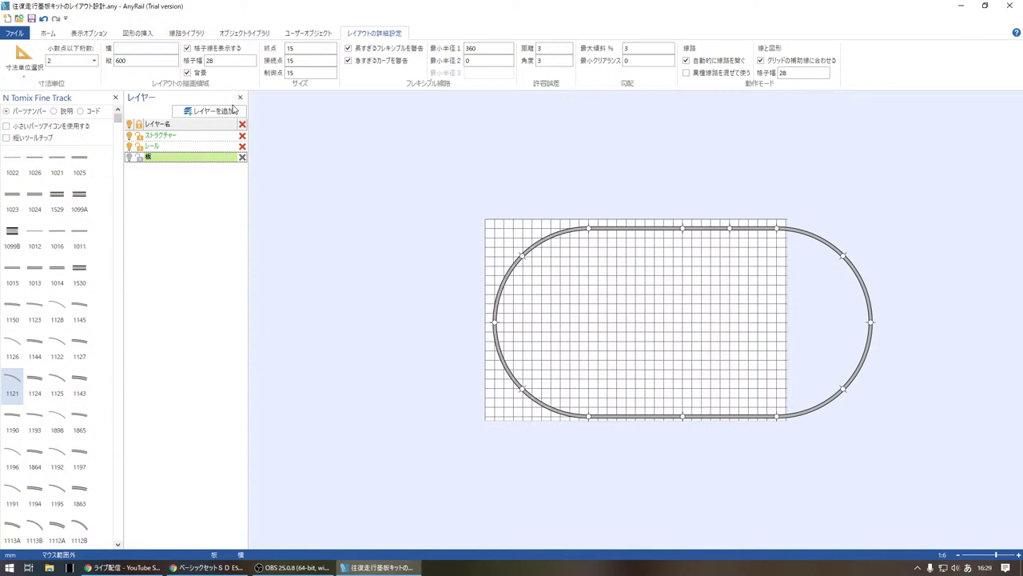
pyautogui.press('Zenkaku_Hankaku')
pyautogui.write('1120')
pyautogui.press('Tab')
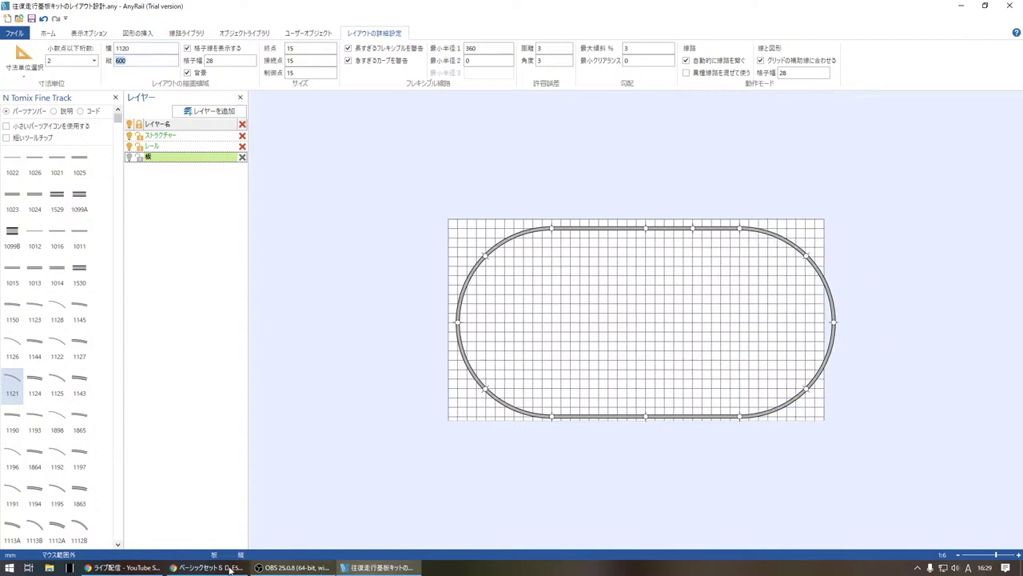
# Step: Set the drawing area's height to 560 mm and move the whole oval so its outline lines up with the grid's edges
pyautogui.click(204, 567)
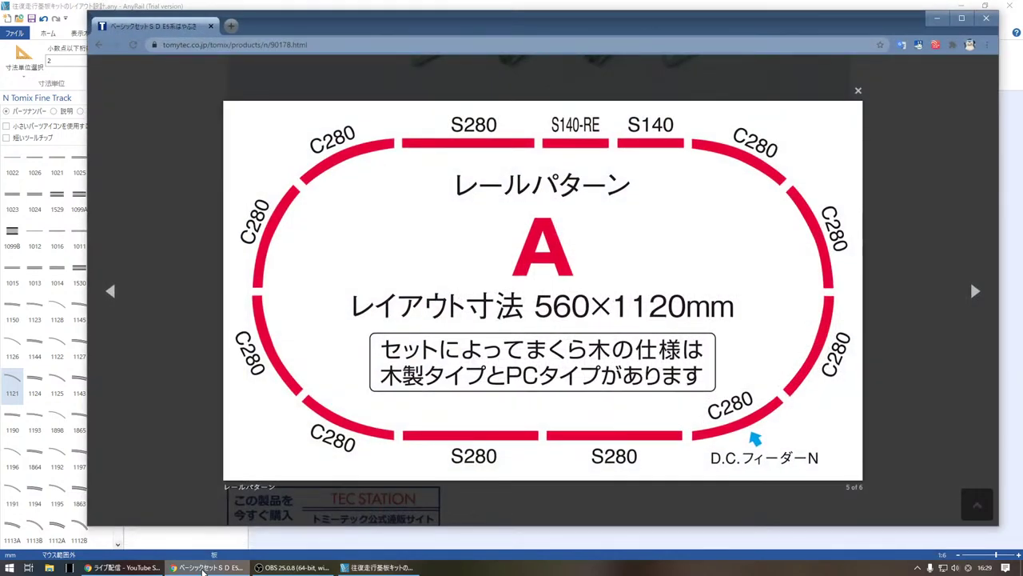
pyautogui.click(204, 567)
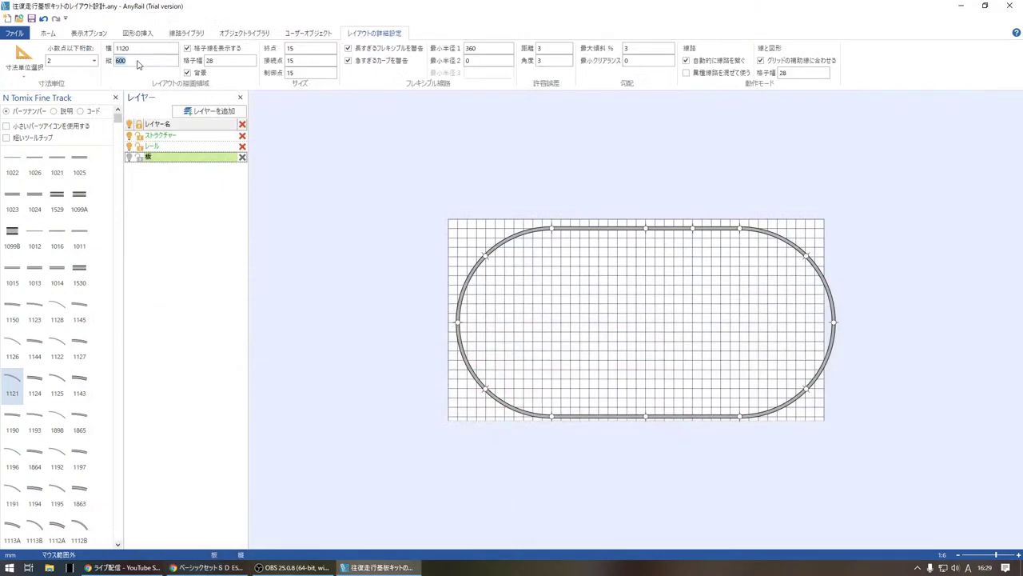
pyautogui.moveTo(151, 61); pyautogui.dragTo(110, 62)
pyautogui.write('560')
pyautogui.press('Return')
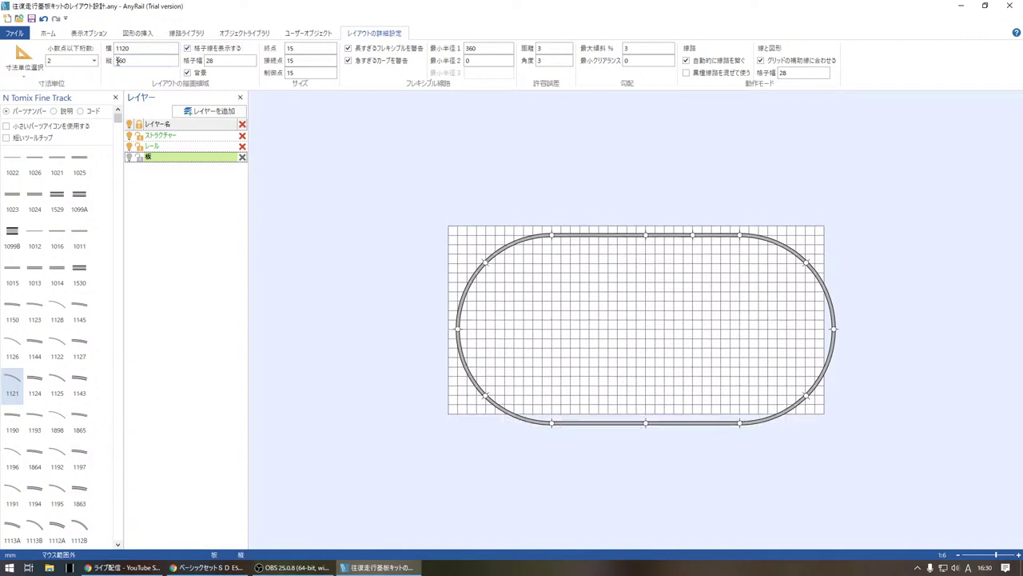
pyautogui.moveTo(528, 242); pyautogui.dragTo(518, 231)
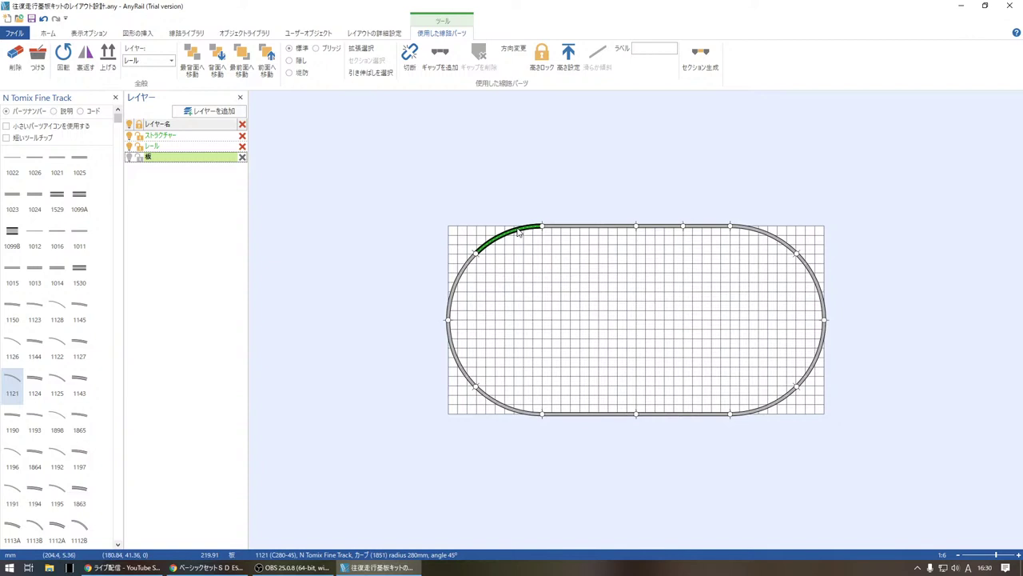
pyautogui.click(416, 215)
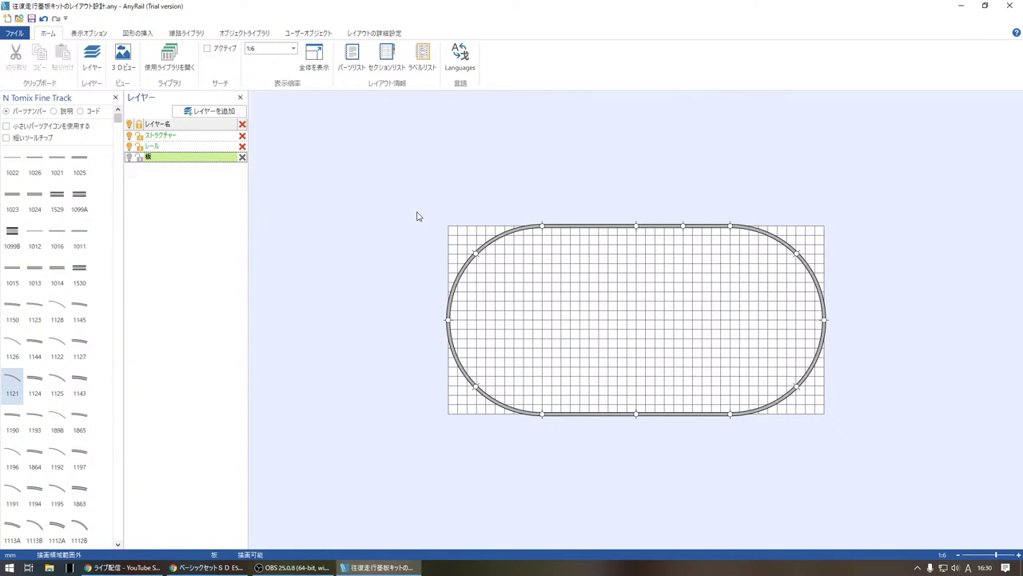
# Step: Examine the drawing area's width, height and grid spacing in the detailed layout settings
pyautogui.click(374, 33)
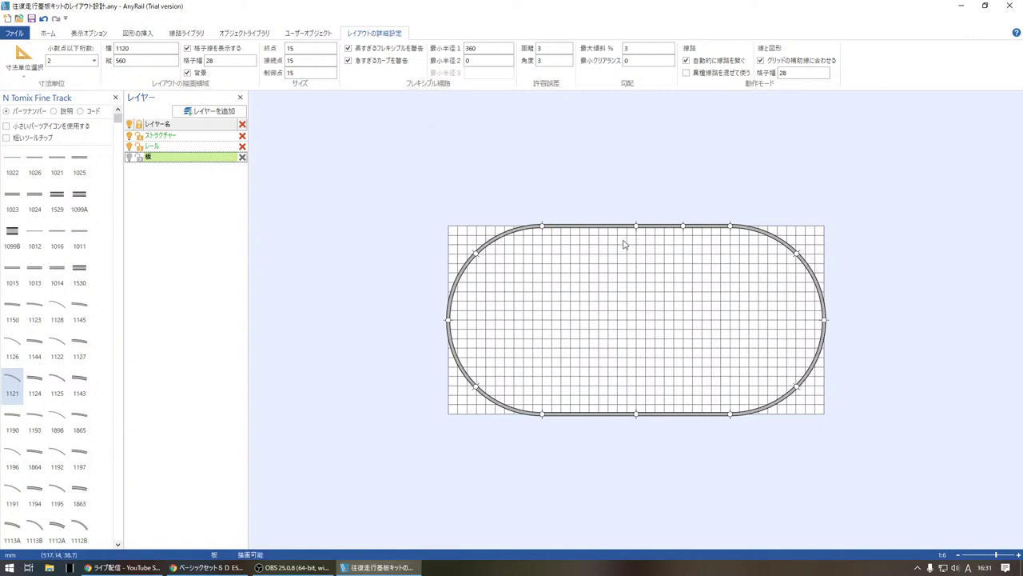
pyautogui.click(230, 61)
pyautogui.click(804, 74)
pyautogui.click(151, 48)
pyautogui.press('Tab')
pyautogui.hotkey('shift', 'Tab')
pyautogui.press('Tab')
pyautogui.hotkey('shift', 'Tab')
pyautogui.press('Tab')
pyautogui.hotkey('shift', 'Tab')
pyautogui.press('Tab')
pyautogui.hotkey('shift', 'Tab')
pyautogui.press('Tab')
pyautogui.hotkey('shift', 'Tab')
pyautogui.press('Tab')
pyautogui.hotkey('shift', 'Tab')
# Step: Add a dimension line spanning the grid's full 1120 mm width and place it just above the grid's upper edge
pyautogui.rightClick(461, 185)
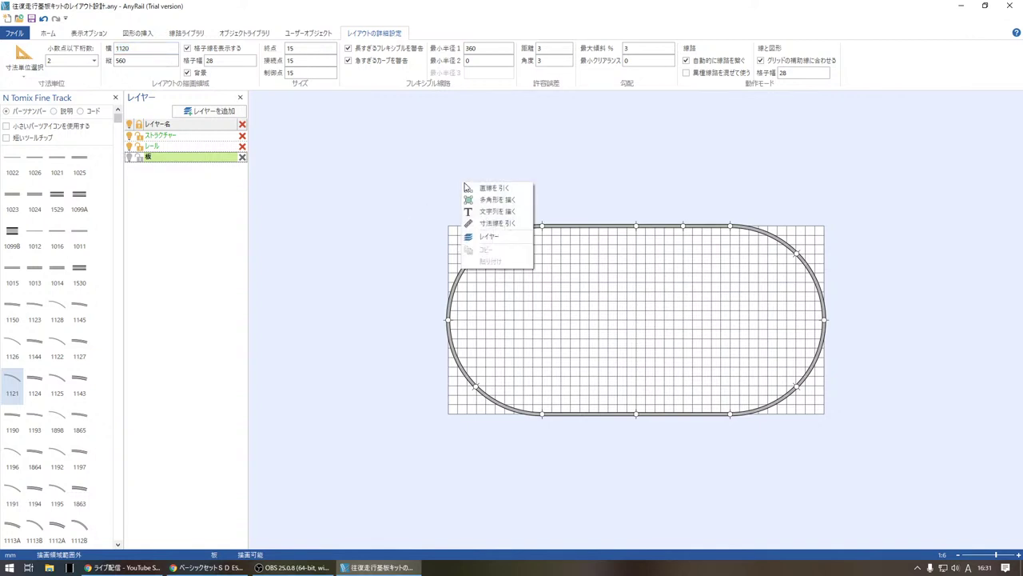
pyautogui.click(491, 223)
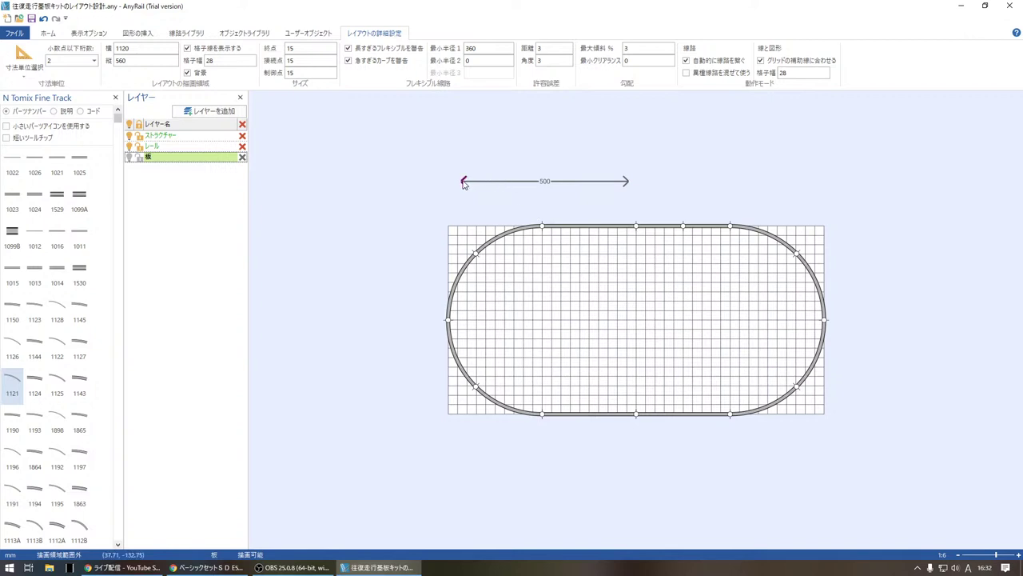
pyautogui.moveTo(464, 183); pyautogui.dragTo(450, 232)
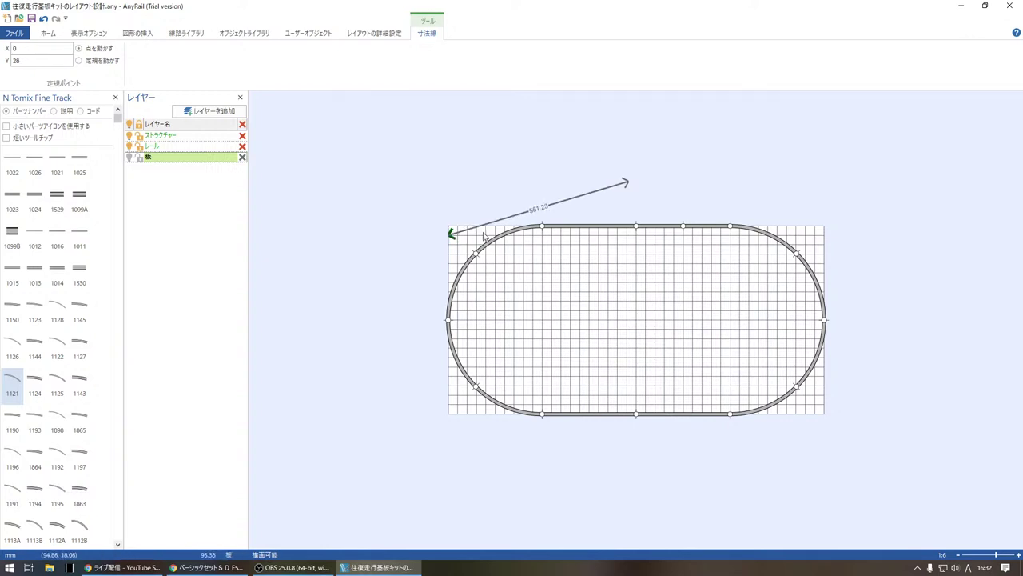
pyautogui.moveTo(627, 182); pyautogui.dragTo(822, 238)
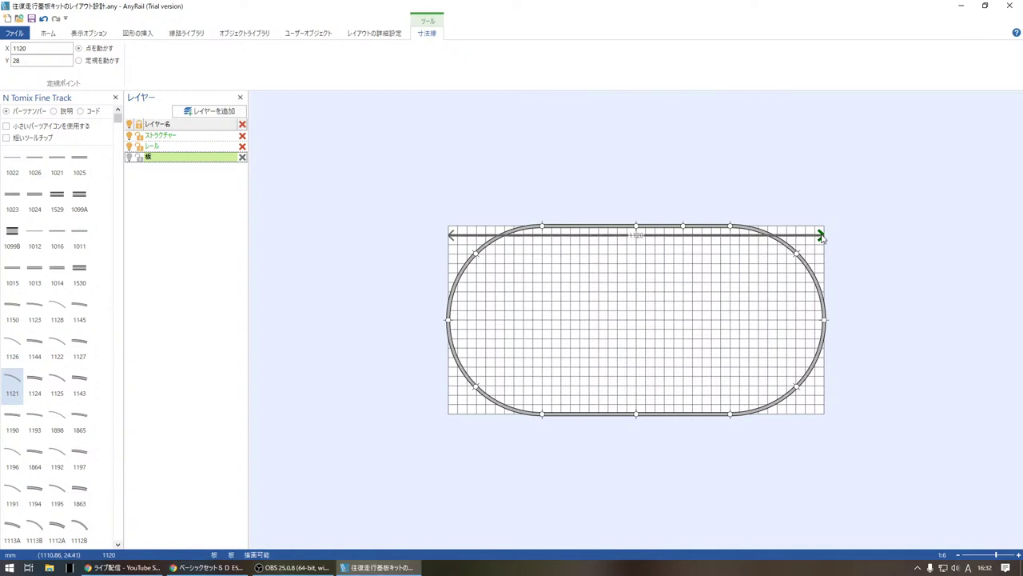
pyautogui.click(662, 239)
pyautogui.moveTo(662, 240); pyautogui.dragTo(662, 225)
pyautogui.click(630, 199)
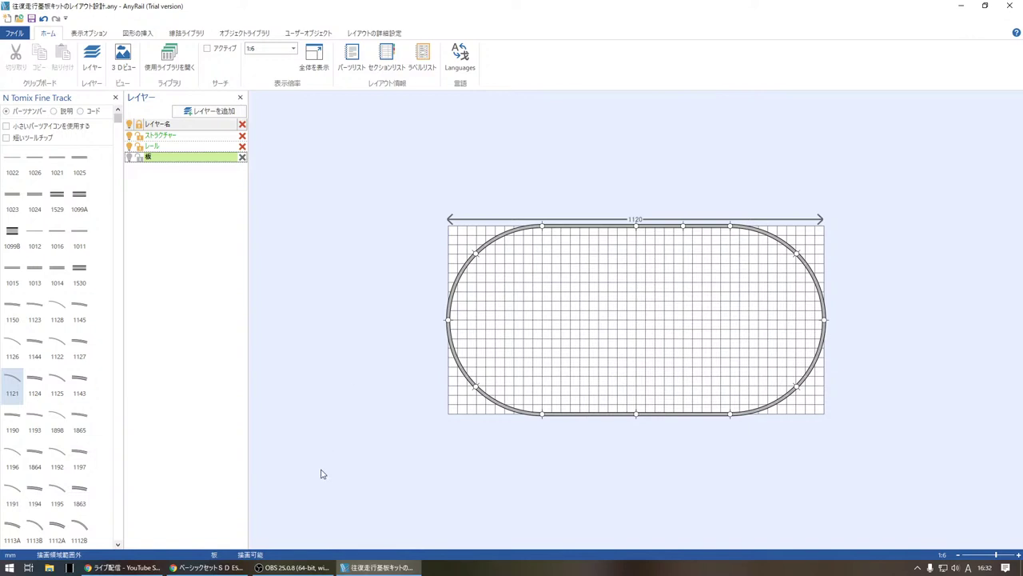
# Step: Open the Windows Calculator and place it beside the track plan
pyautogui.rightClick(10, 567)
pyautogui.click(64, 515)
pyautogui.click(90, 540)
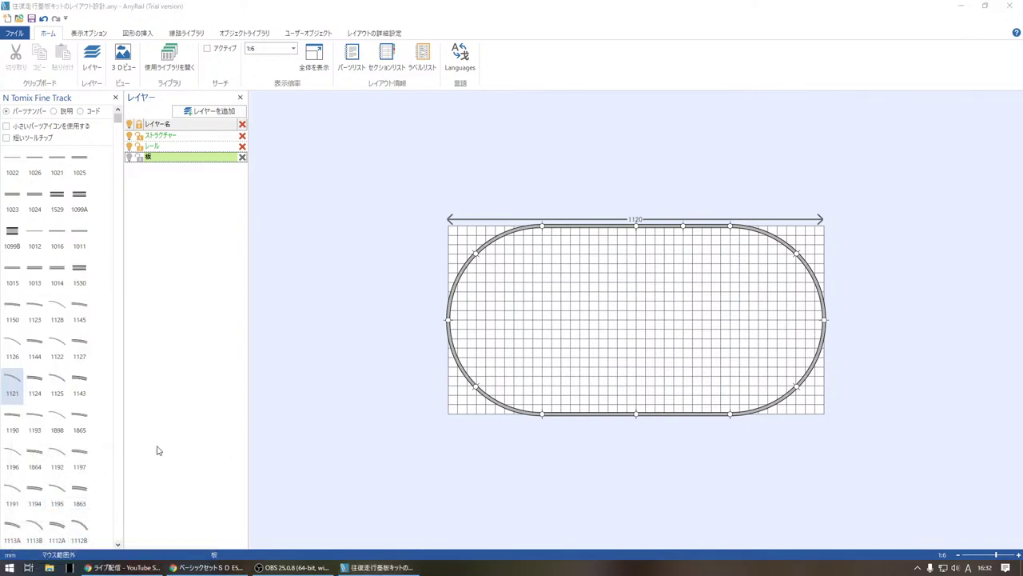
pyautogui.moveTo(130, 131); pyautogui.dragTo(254, 195)
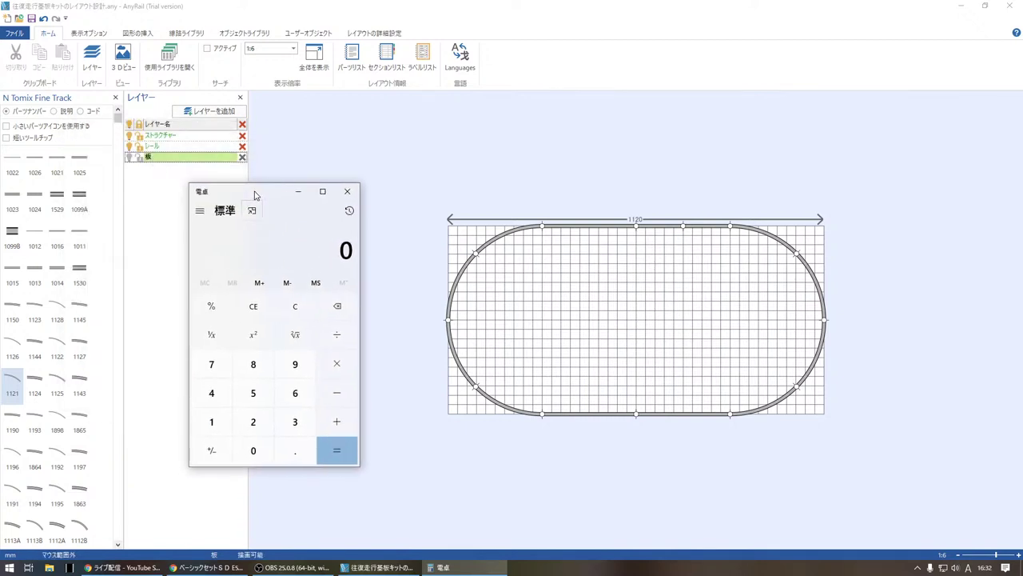
pyautogui.click(208, 428)
pyautogui.click(209, 425)
pyautogui.click(254, 419)
pyautogui.click(252, 450)
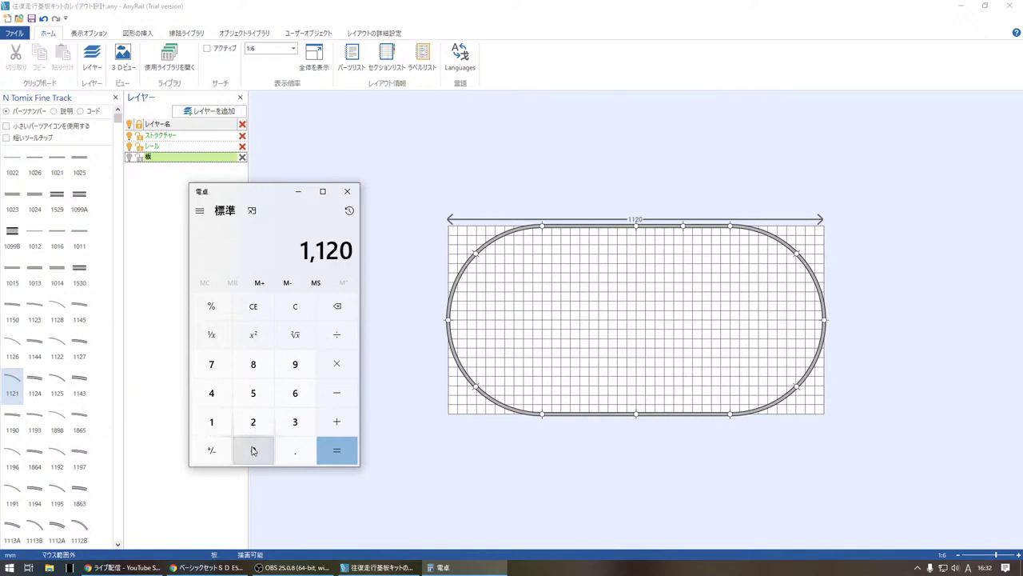
pyautogui.click(254, 308)
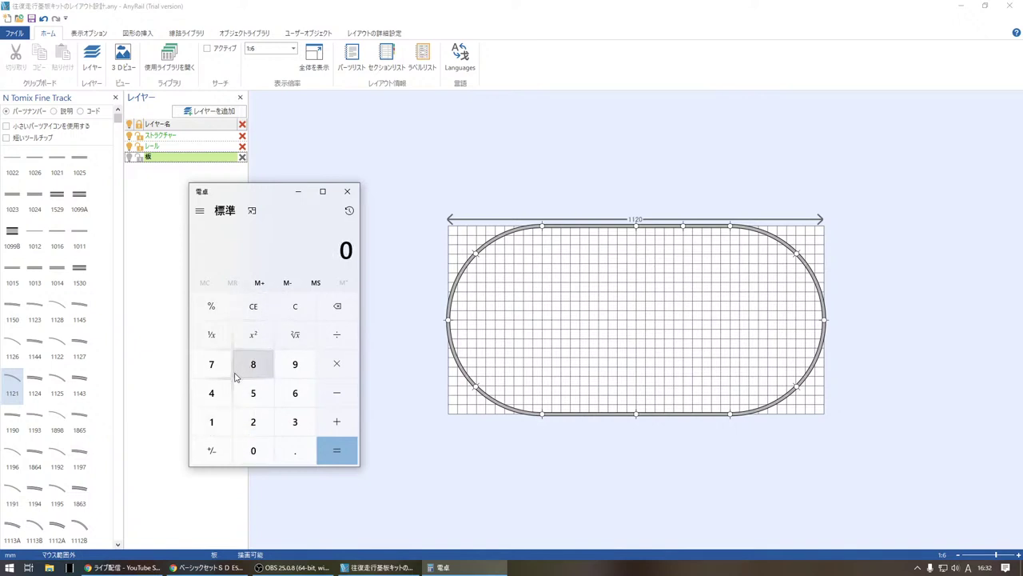
pyautogui.click(253, 421)
pyautogui.click(256, 362)
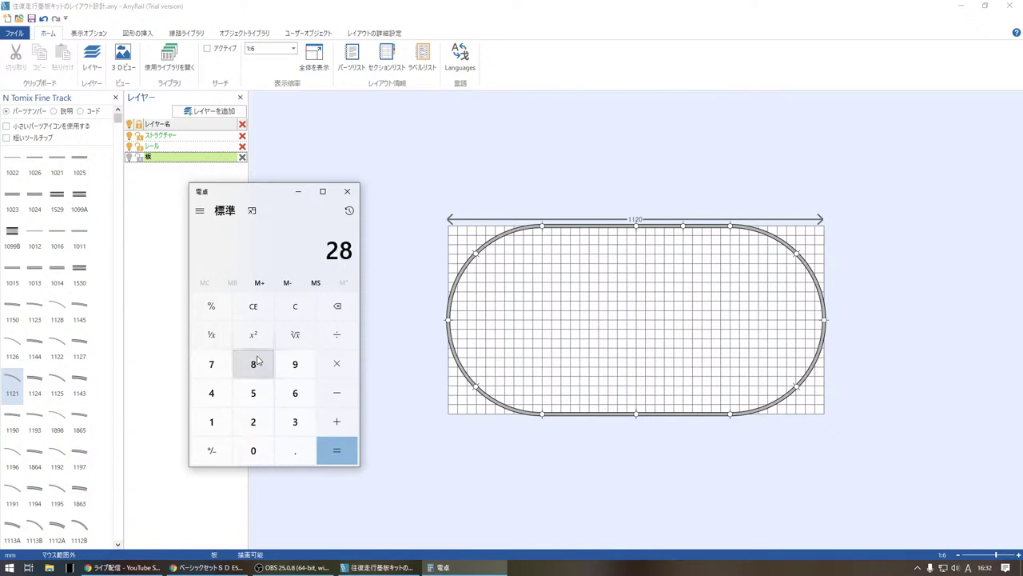
pyautogui.click(254, 306)
# Step: Calculate how many 28 mm grid squares fit the layout width by dividing 1120 by 28
pyautogui.click(213, 422)
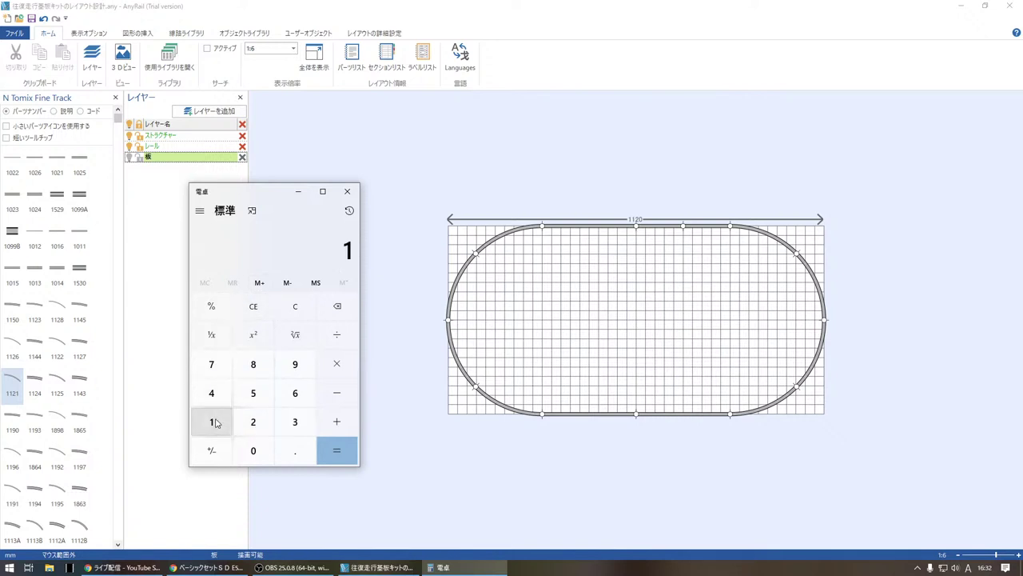
pyautogui.click(214, 422)
pyautogui.click(253, 421)
pyautogui.click(355, 333)
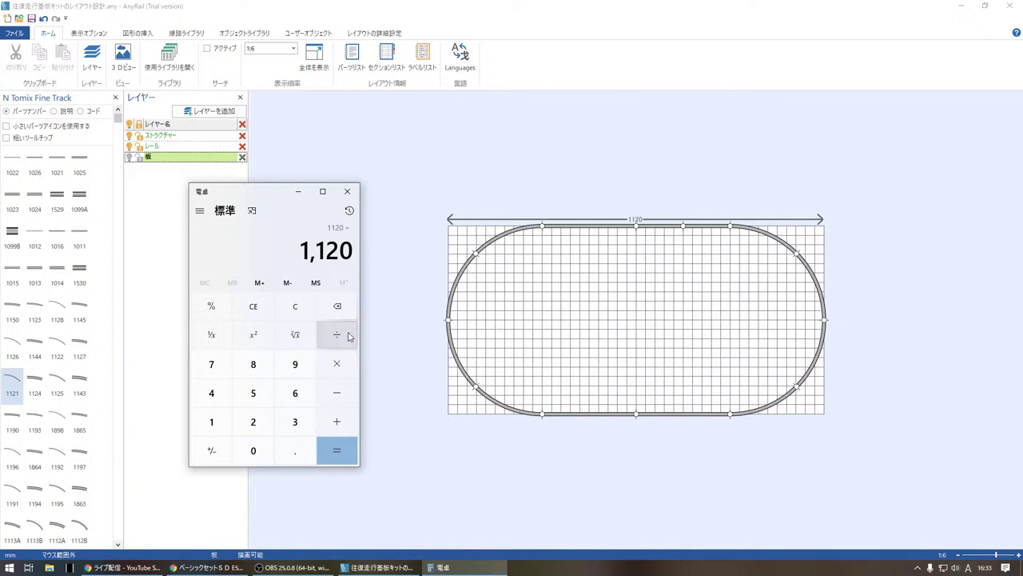
pyautogui.click(252, 422)
pyautogui.click(253, 363)
pyautogui.click(337, 450)
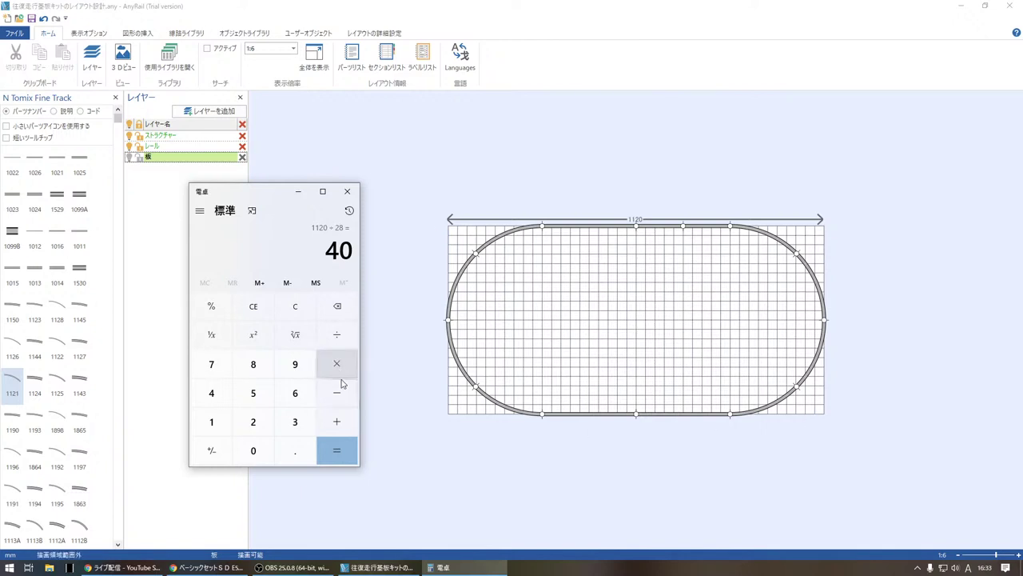
pyautogui.click(337, 422)
pyautogui.click(254, 423)
pyautogui.click(254, 363)
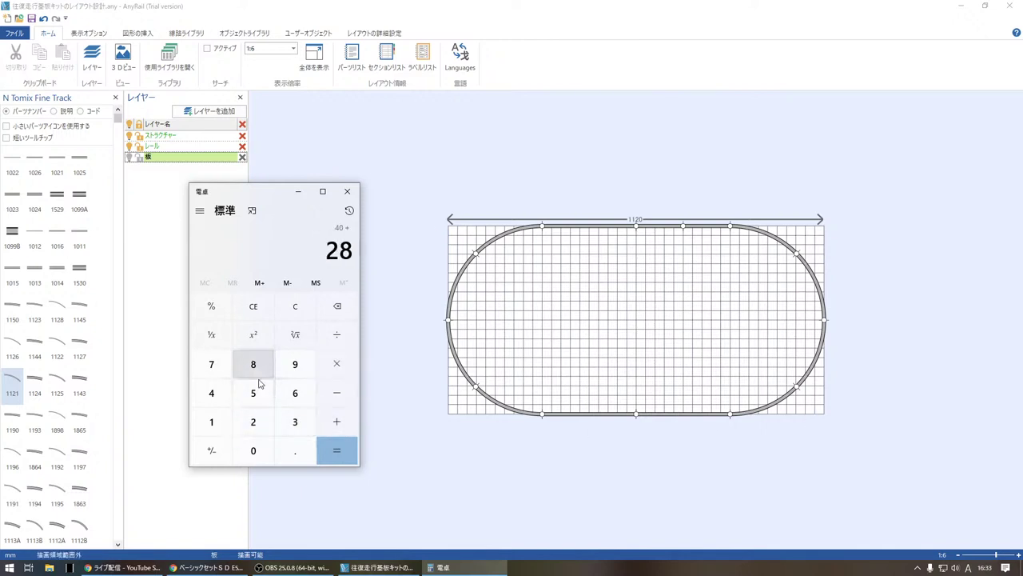
pyautogui.click(337, 450)
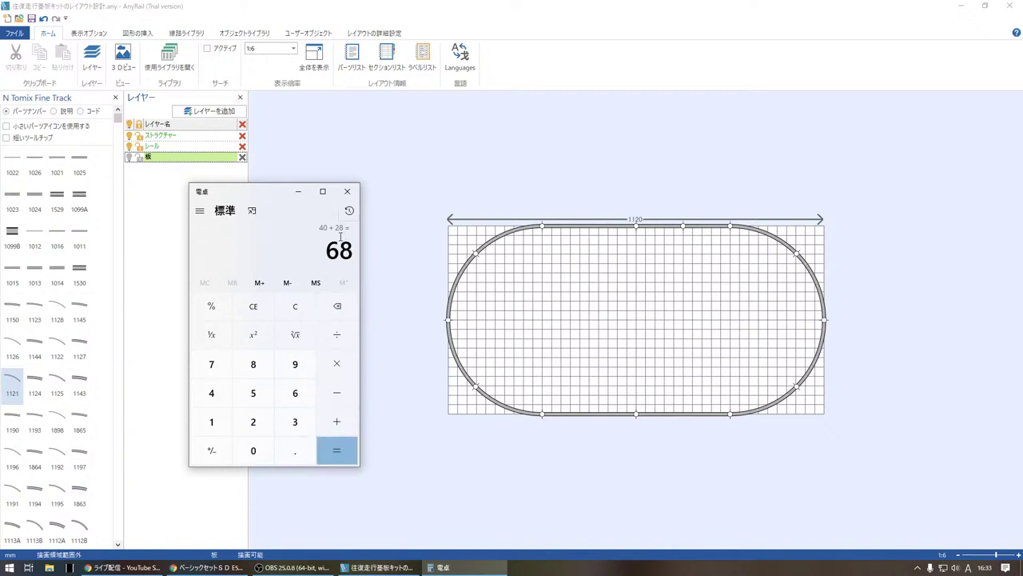
pyautogui.click(299, 310)
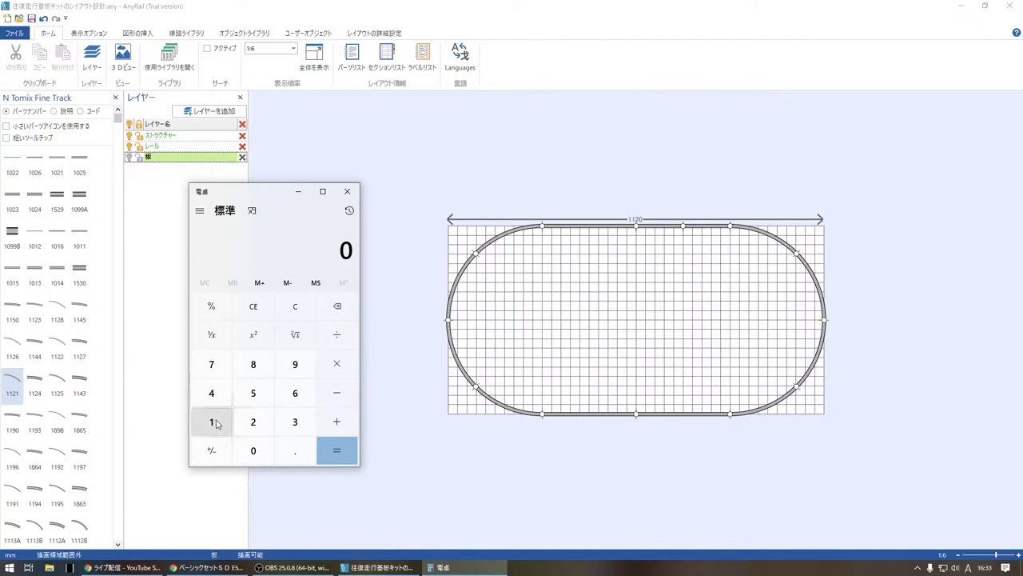
# Step: Calculate the width with one extra grid square as 28 × 40 plus 28, and close the calculator
pyautogui.click(253, 421)
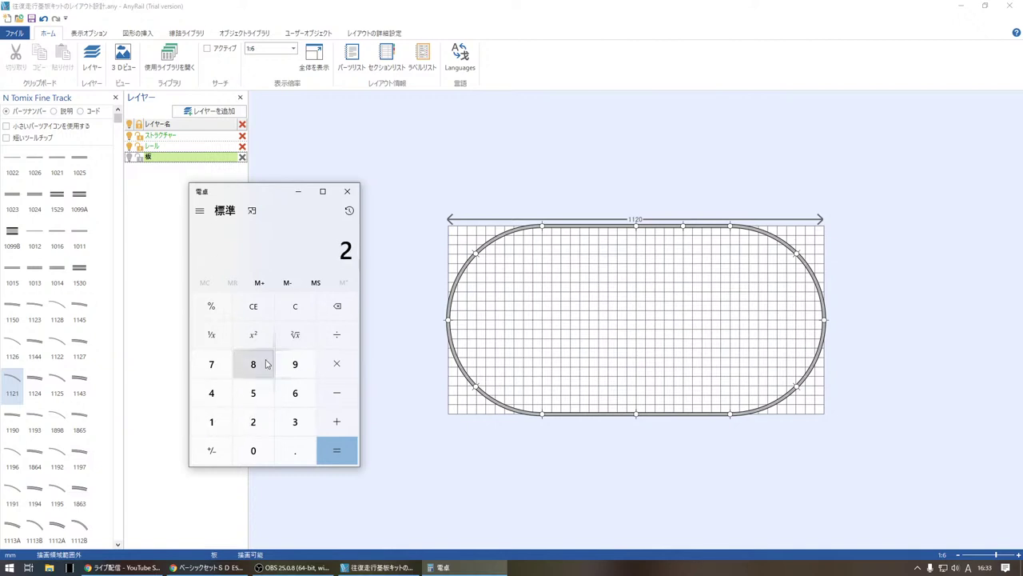
pyautogui.click(254, 364)
pyautogui.click(335, 364)
pyautogui.click(211, 392)
pyautogui.click(252, 450)
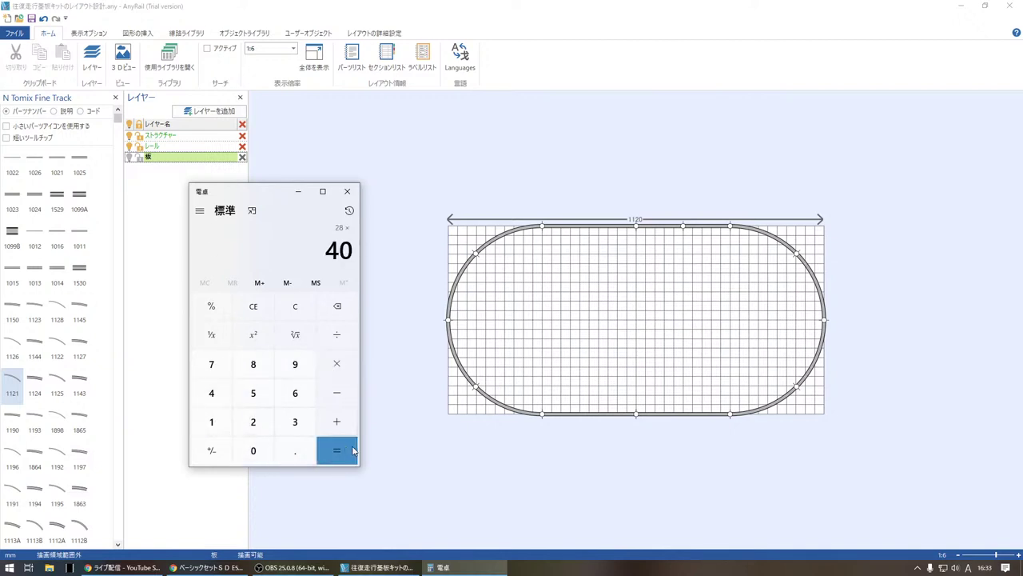
pyautogui.click(337, 450)
pyautogui.click(336, 421)
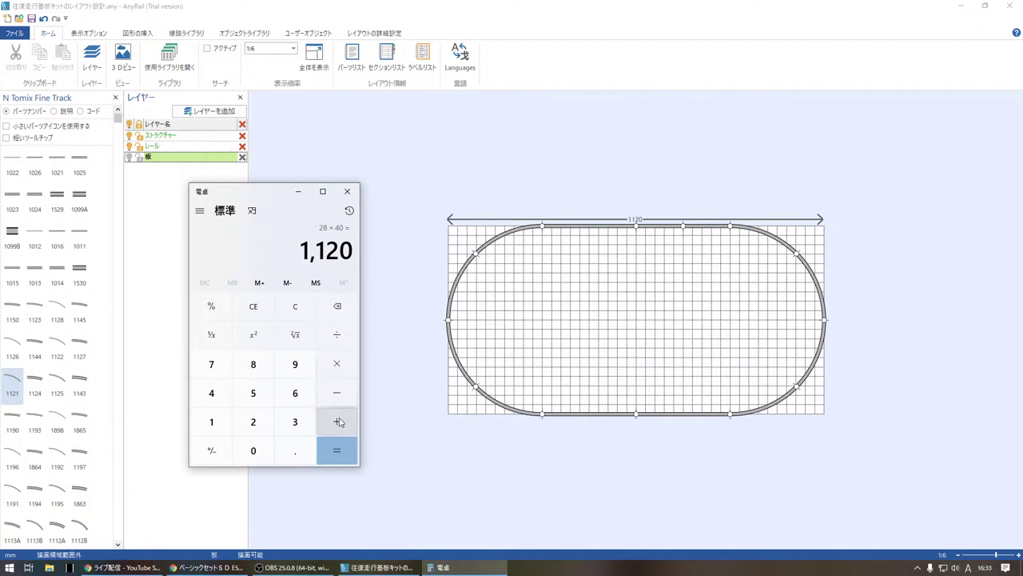
pyautogui.click(253, 421)
pyautogui.click(253, 364)
pyautogui.click(336, 450)
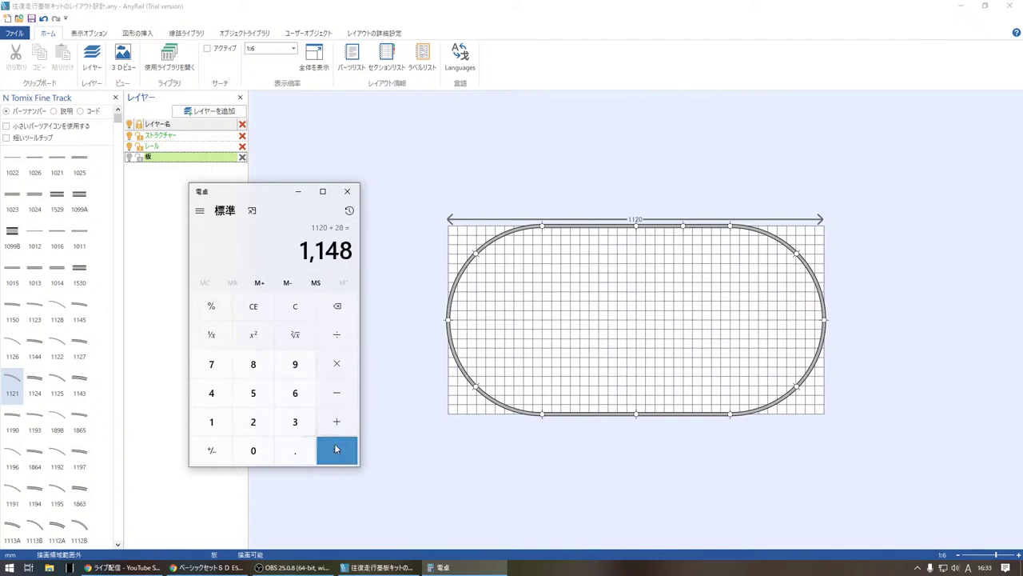
pyautogui.click(347, 191)
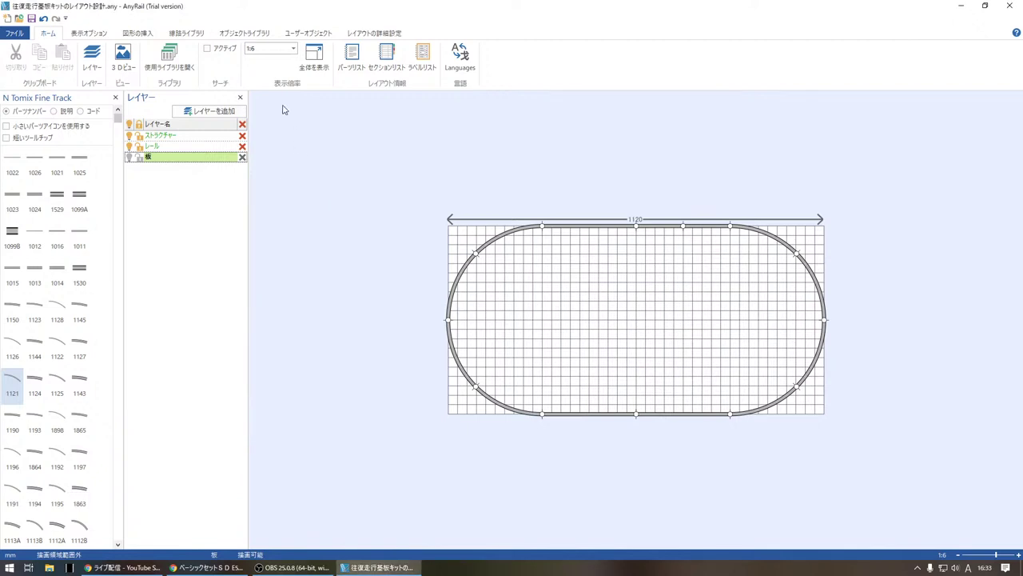
# Step: Set the layout drawing area's width to 1148 mm
pyautogui.click(90, 34)
pyautogui.click(361, 33)
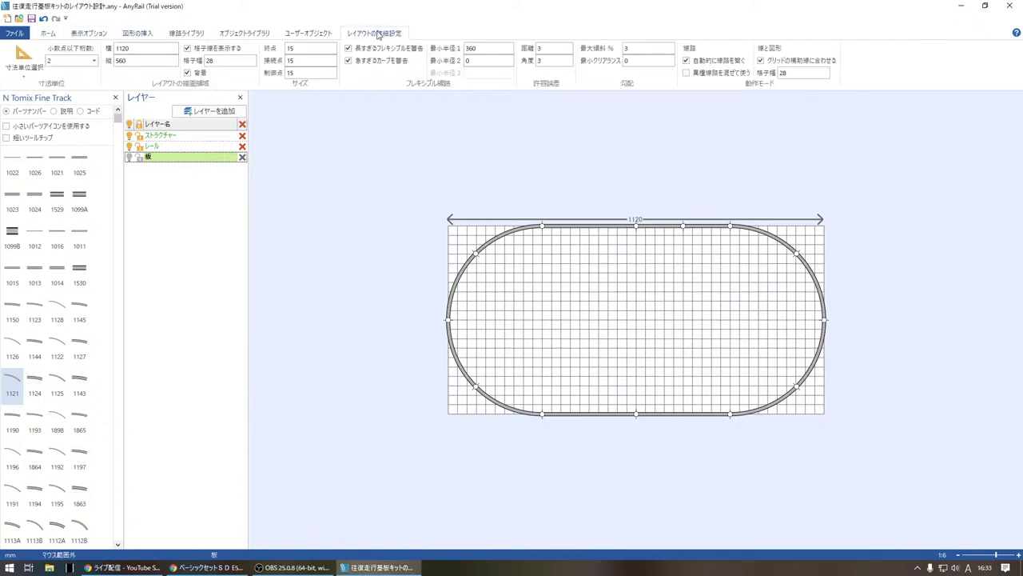
pyautogui.doubleClick(134, 48)
pyautogui.click(159, 47)
pyautogui.press('Return')
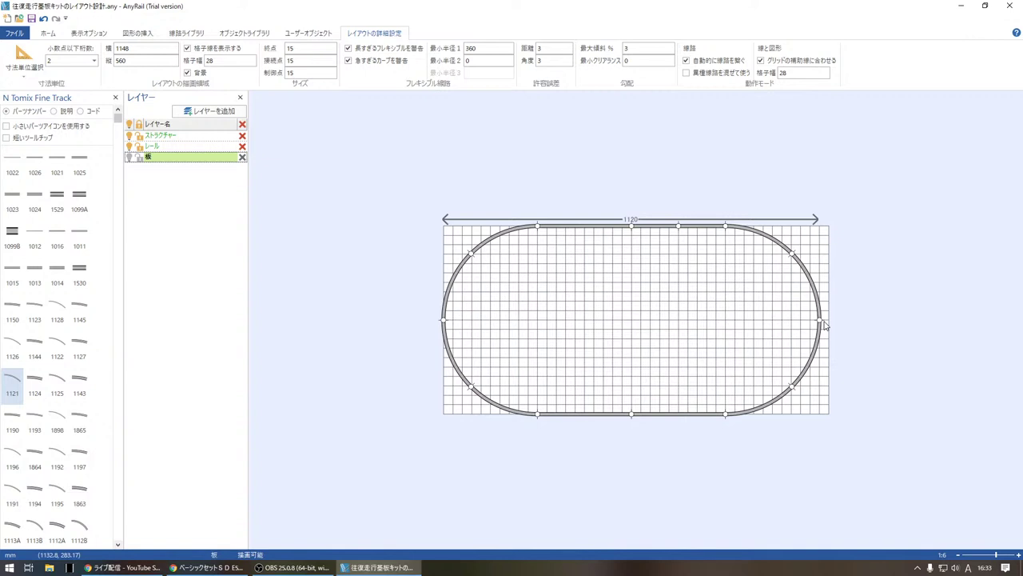
# Step: Try drawing area widths of 1156 mm and 1166 mm
pyautogui.click(152, 49)
pyautogui.click(136, 48)
pyautogui.press('Return')
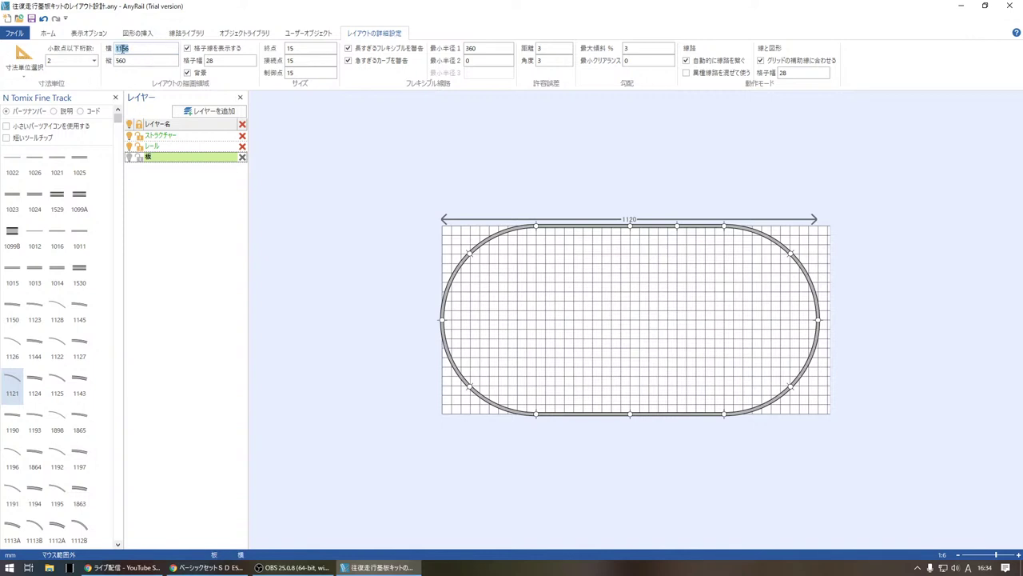
pyautogui.click(125, 48)
pyautogui.press('Return')
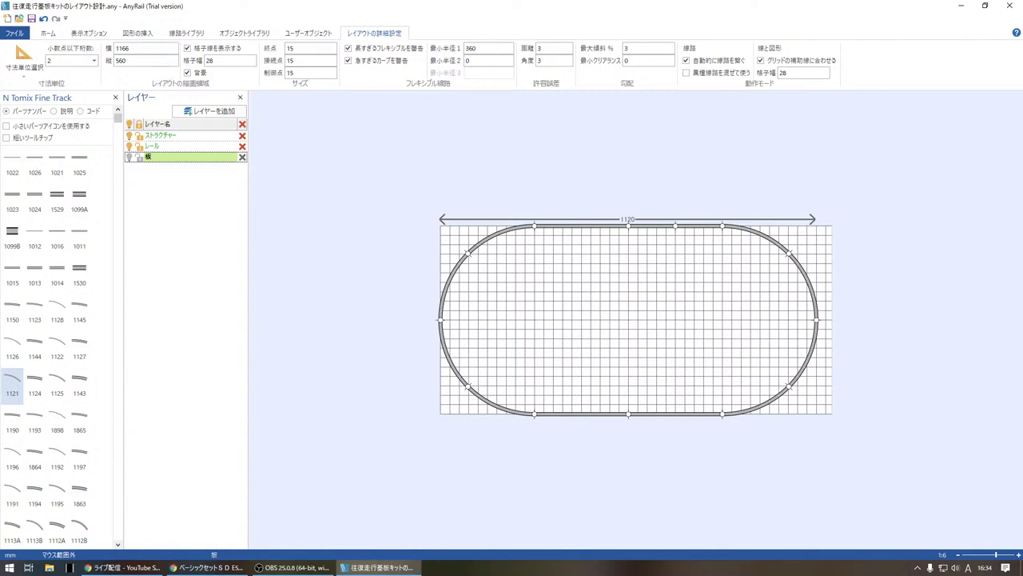
# Step: Open the Windows Calculator and calculate the width of 42 grid squares as 42 × 28
pyautogui.rightClick(10, 568)
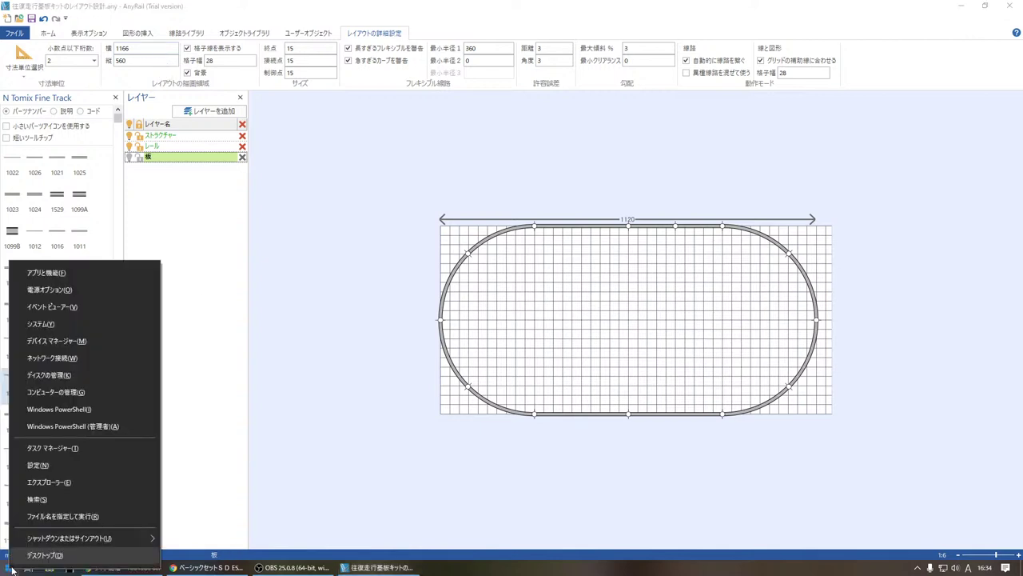
pyautogui.click(49, 518)
pyautogui.click(90, 538)
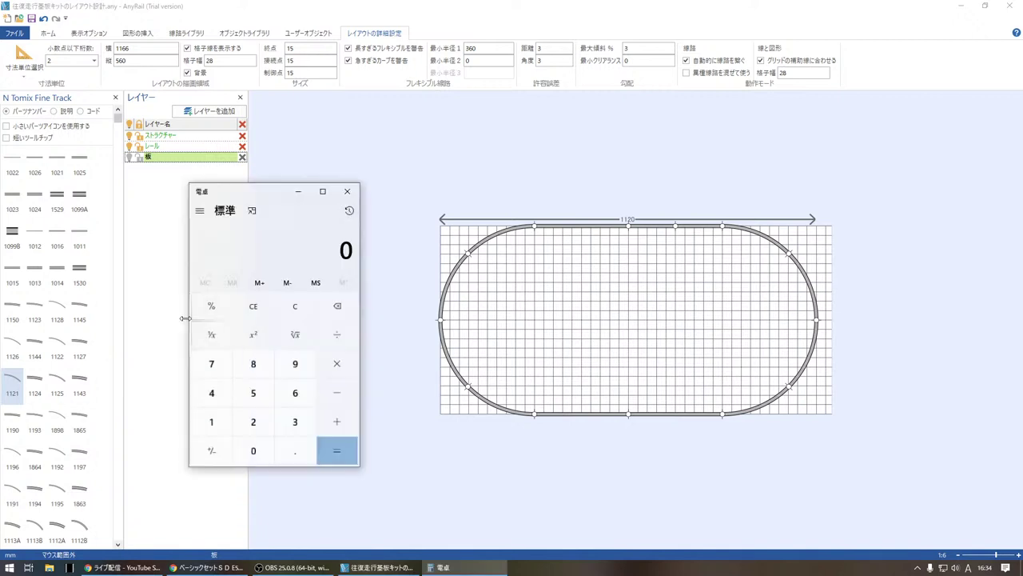
pyautogui.click(211, 393)
pyautogui.click(253, 421)
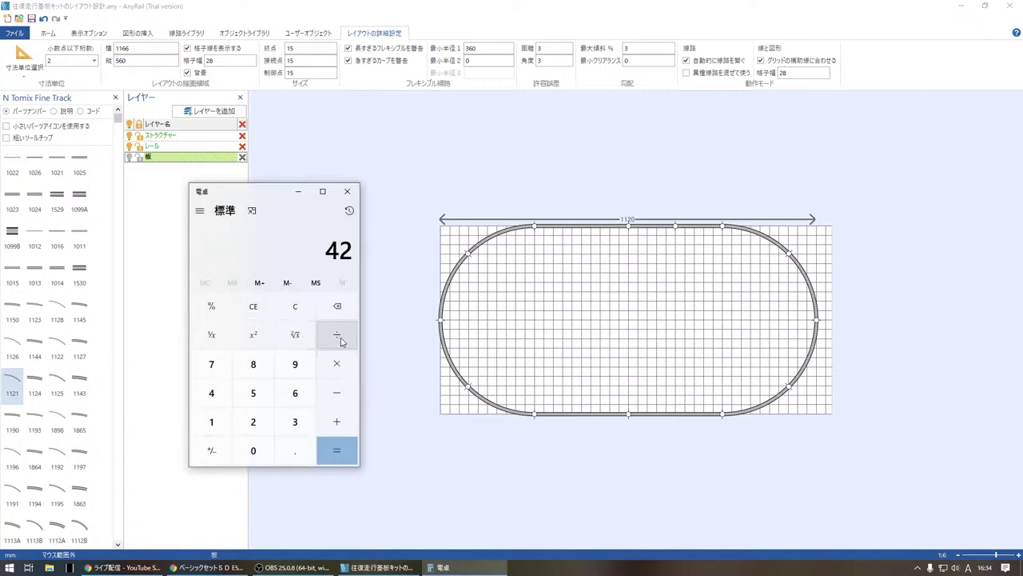
pyautogui.click(334, 366)
pyautogui.click(253, 421)
pyautogui.click(252, 364)
pyautogui.click(337, 450)
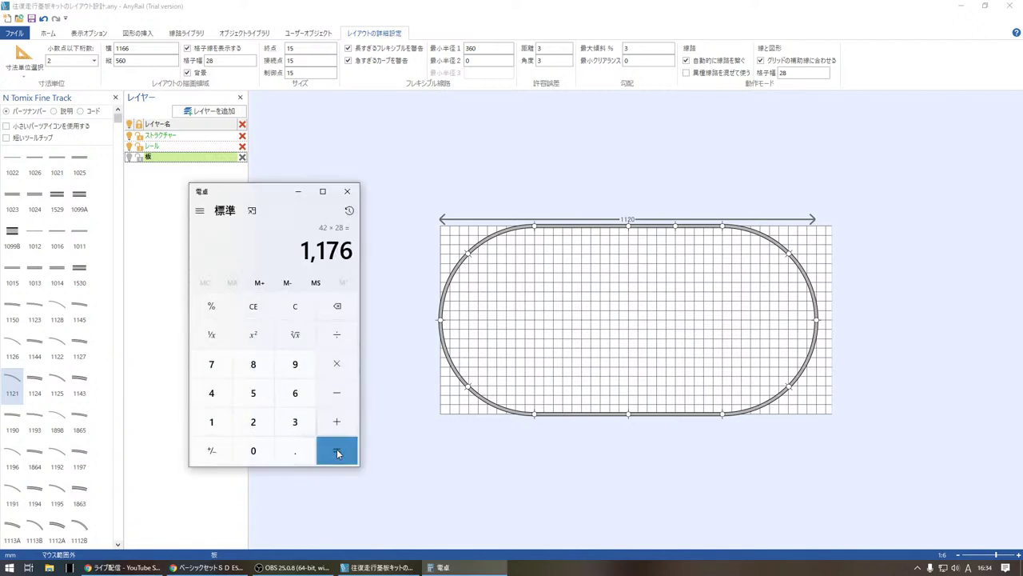
# Step: Set the layout drawing area's width to 1176 mm
pyautogui.click(128, 48)
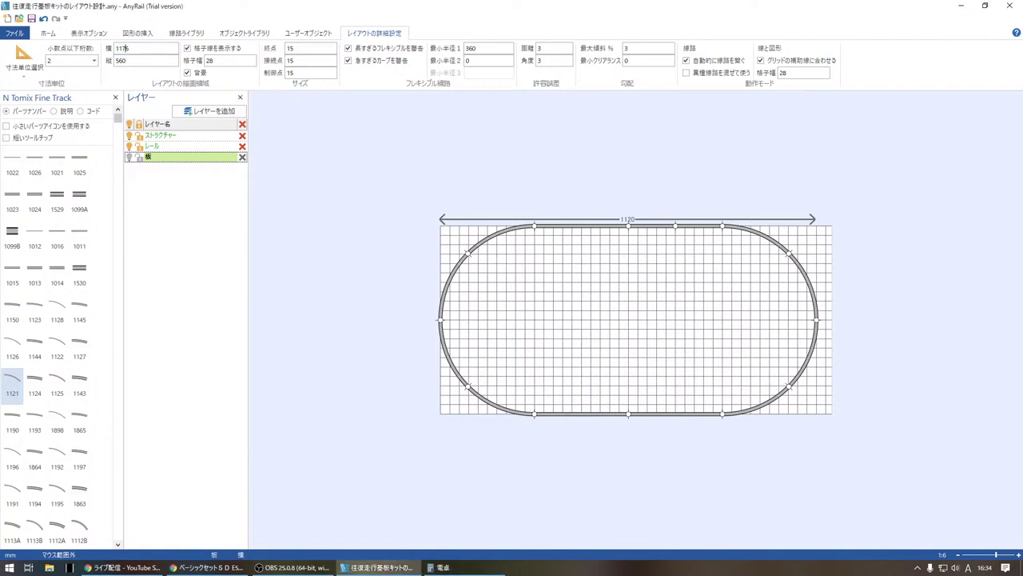
pyautogui.write('1176')
pyautogui.press('Return')
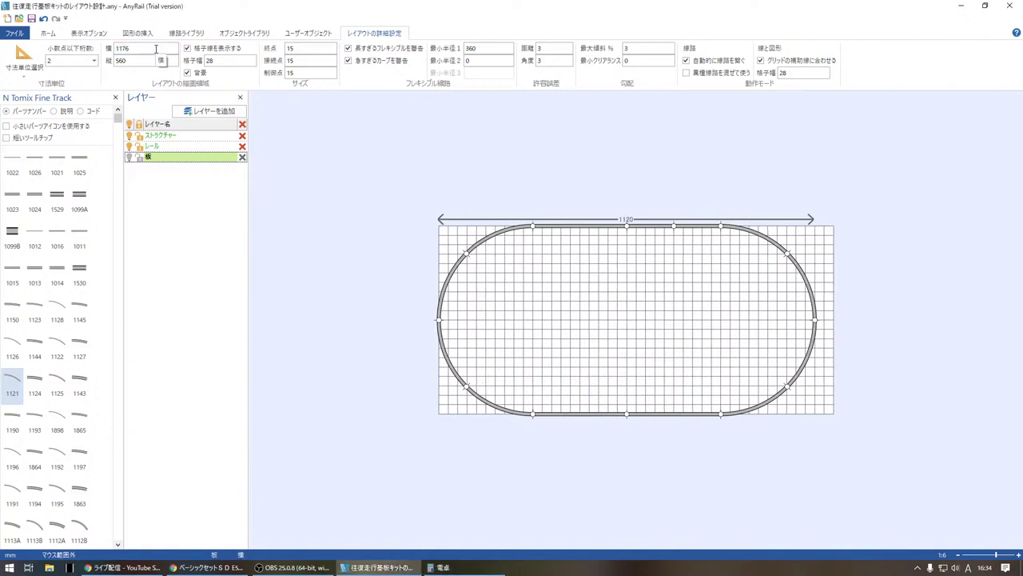
# Step: Shift the whole track oval about 28 mm to the right to centre it across the grid's width
pyautogui.click(495, 238)
pyautogui.moveTo(496, 238); pyautogui.dragTo(505, 238)
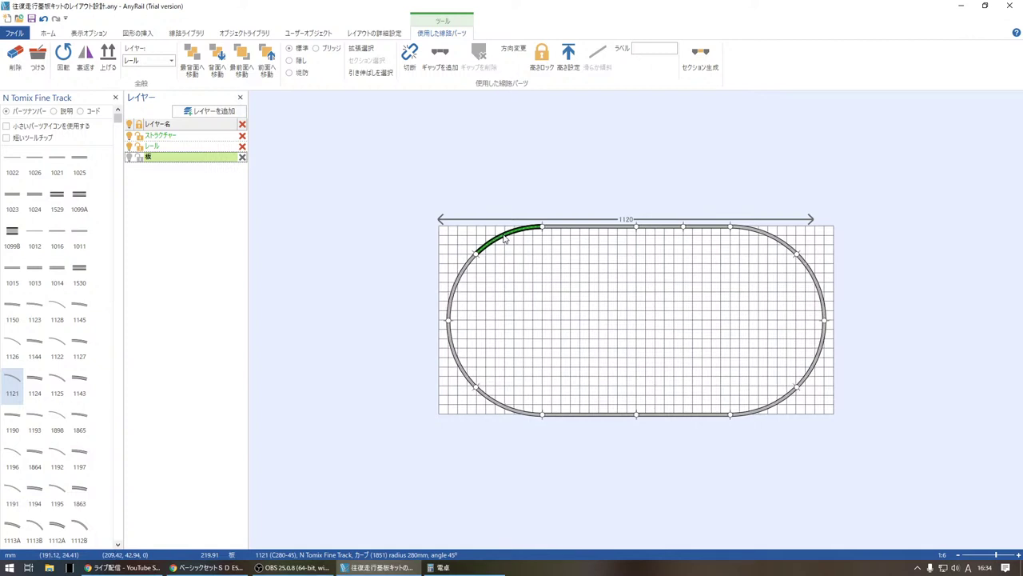
pyautogui.click(504, 238)
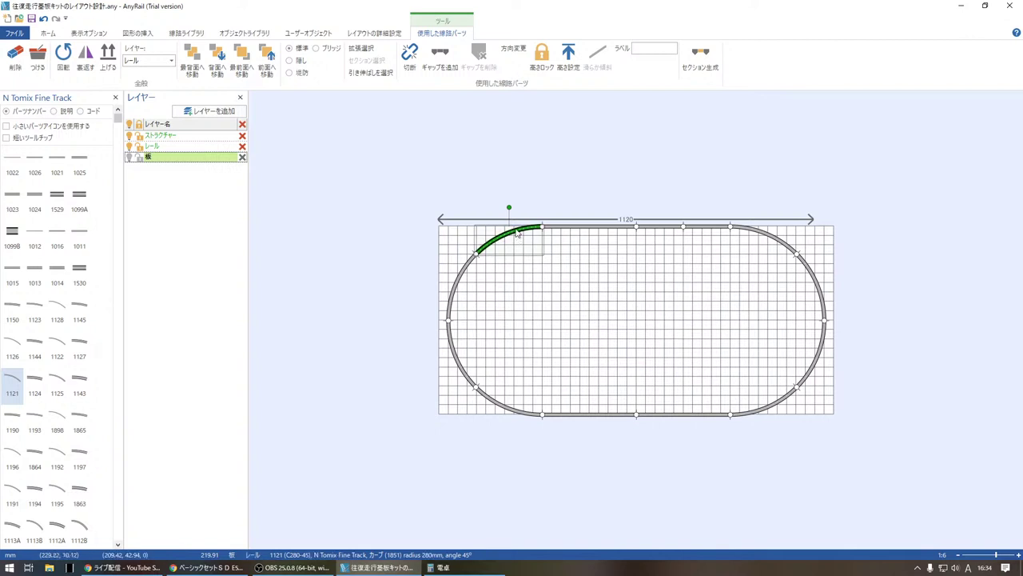
pyautogui.moveTo(516, 233); pyautogui.dragTo(516, 232)
pyautogui.click(532, 291)
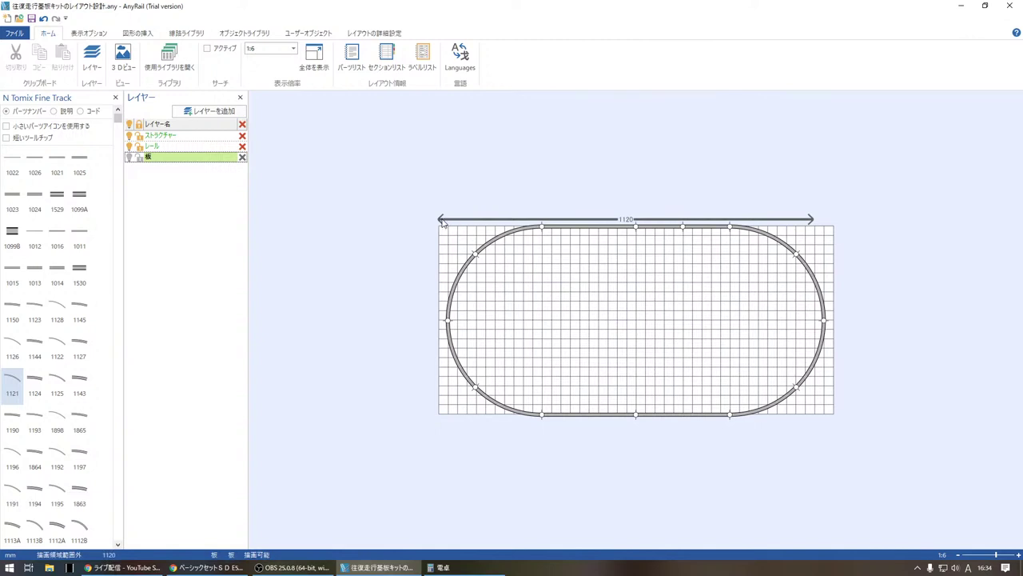
# Step: Stretch the horizontal dimension line to the grid's full 1176 mm width and place it just above the grid's upper edge
pyautogui.moveTo(440, 221); pyautogui.dragTo(442, 232)
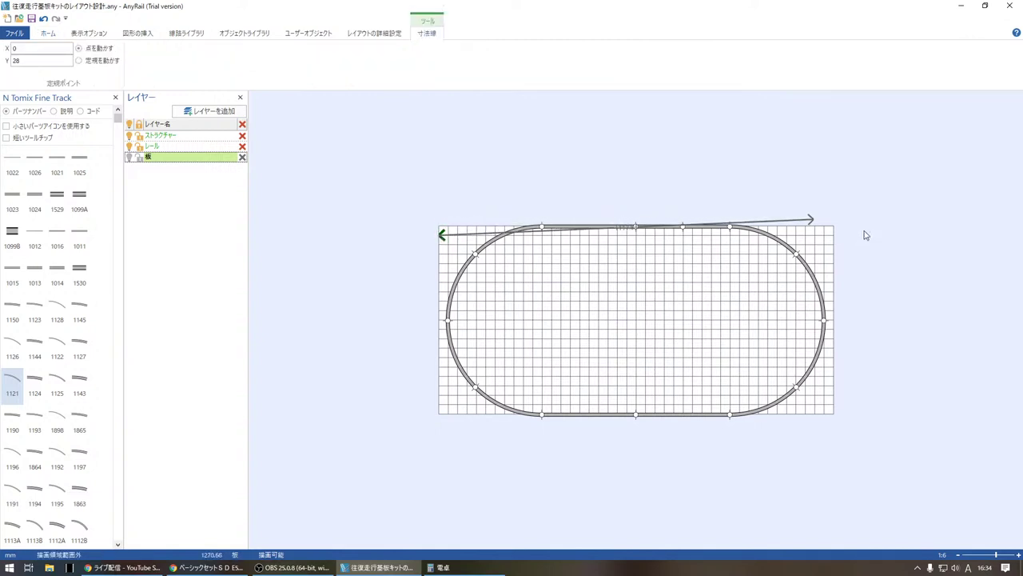
pyautogui.click(809, 221)
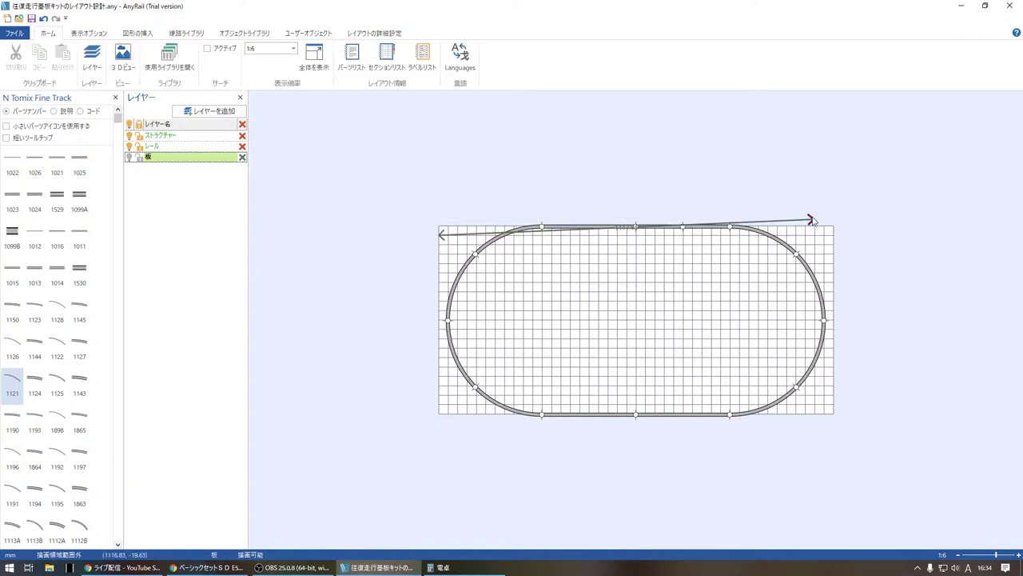
pyautogui.moveTo(811, 219); pyautogui.dragTo(829, 233)
pyautogui.moveTo(829, 233); pyautogui.dragTo(822, 220)
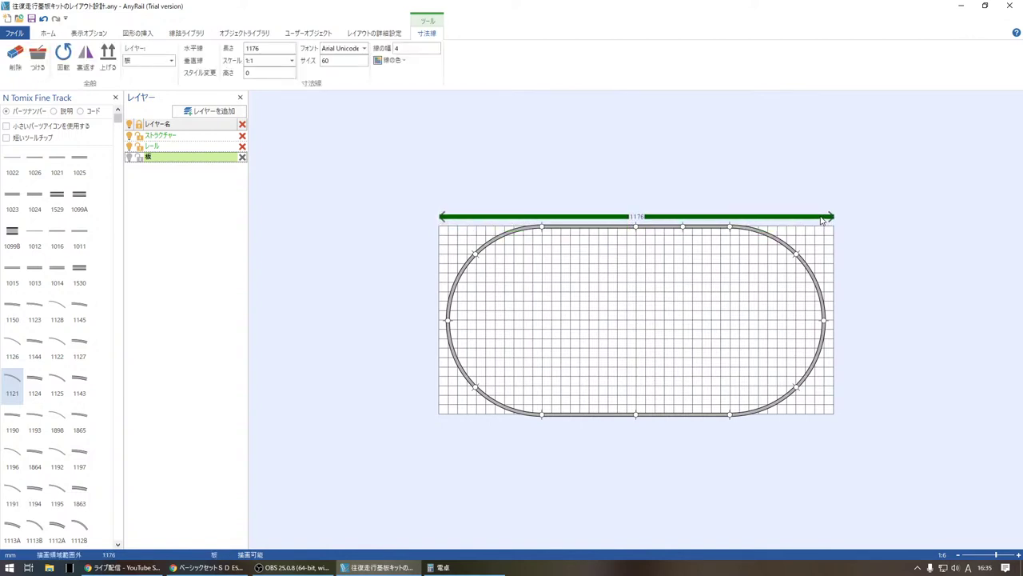
pyautogui.click(752, 200)
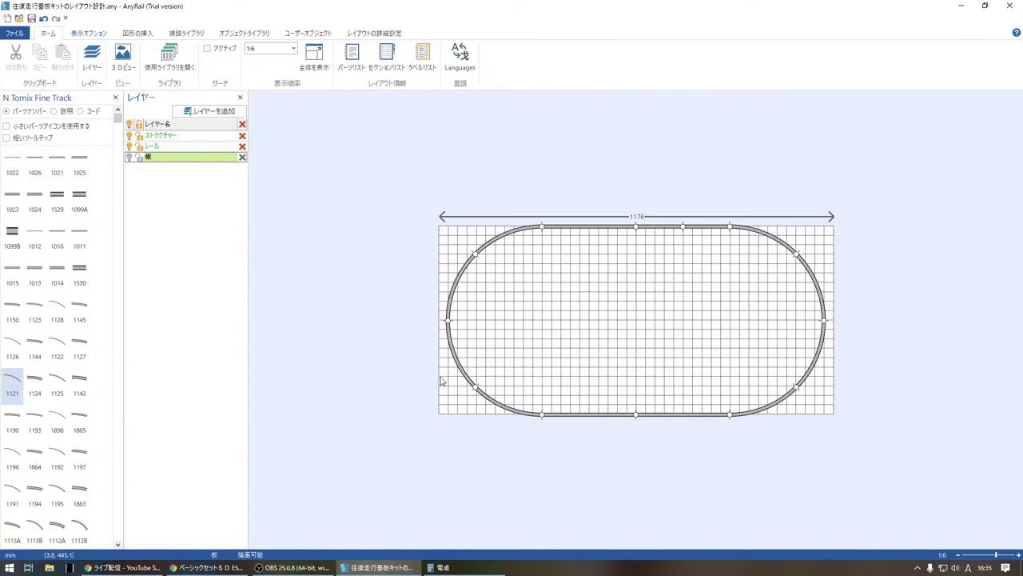
# Step: Switch to the Tomix product page in the browser, close the enlarged rail pattern image, and return to the rail product list
pyautogui.click(368, 36)
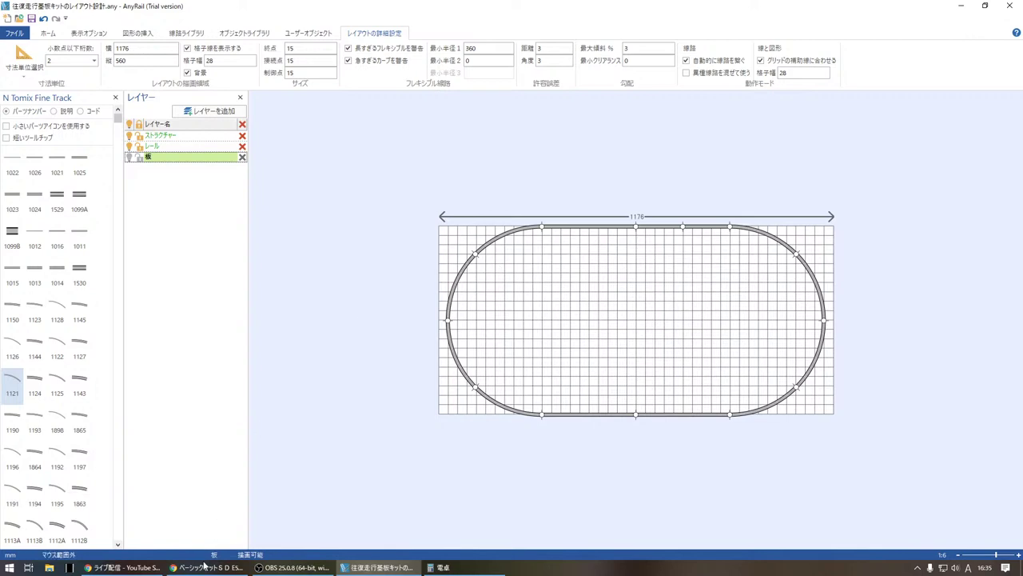
pyautogui.moveTo(201, 570)
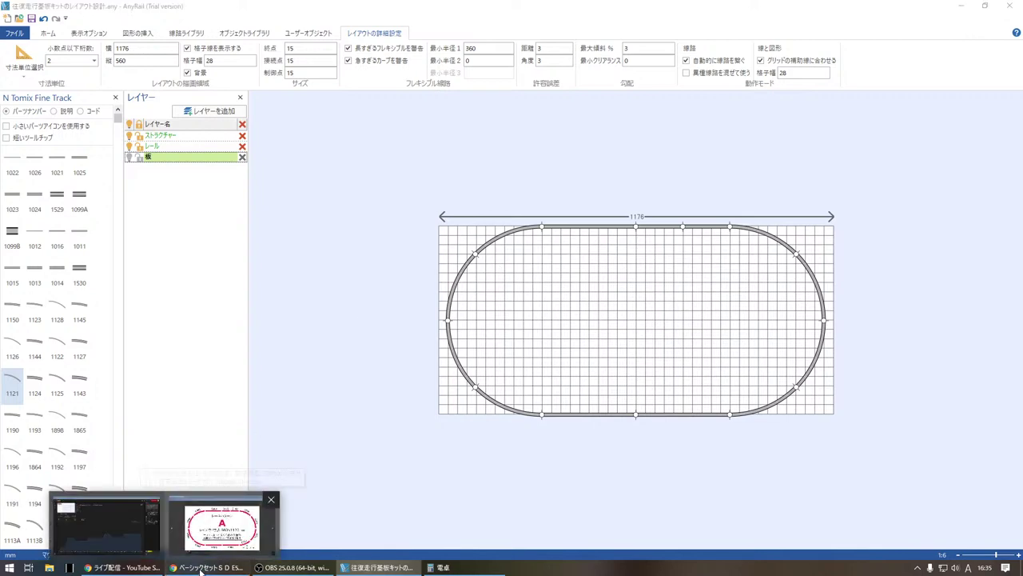
pyautogui.click(217, 523)
pyautogui.click(858, 90)
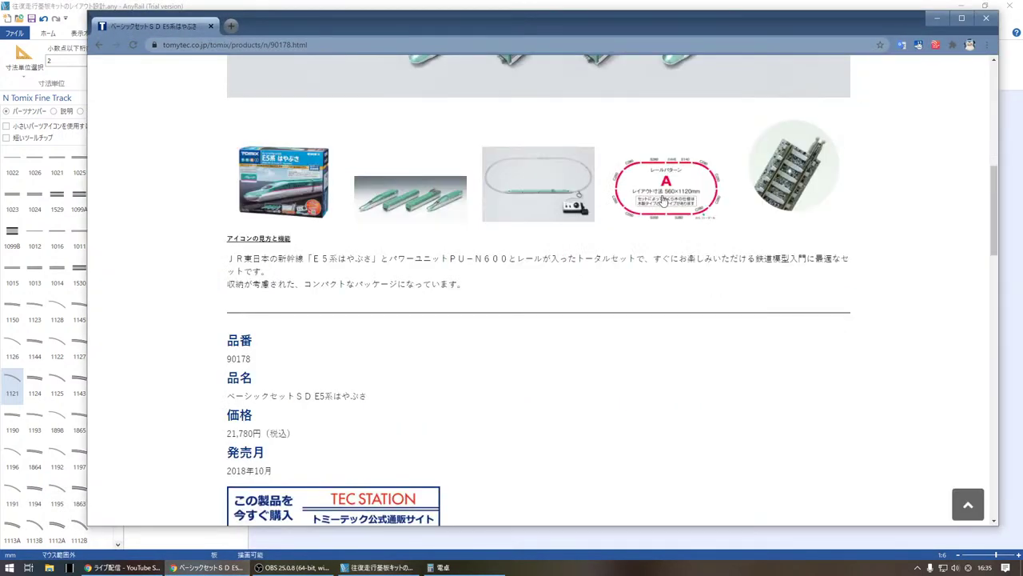
pyautogui.scroll(4, 524, 302)
pyautogui.hotkey('alt', 'Left')
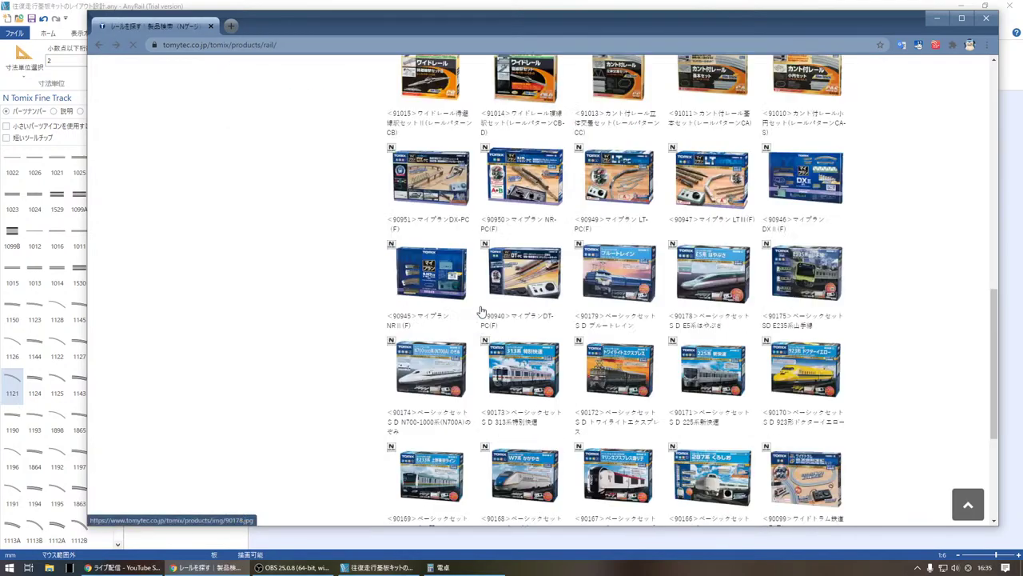
pyautogui.scroll(10, 484, 344)
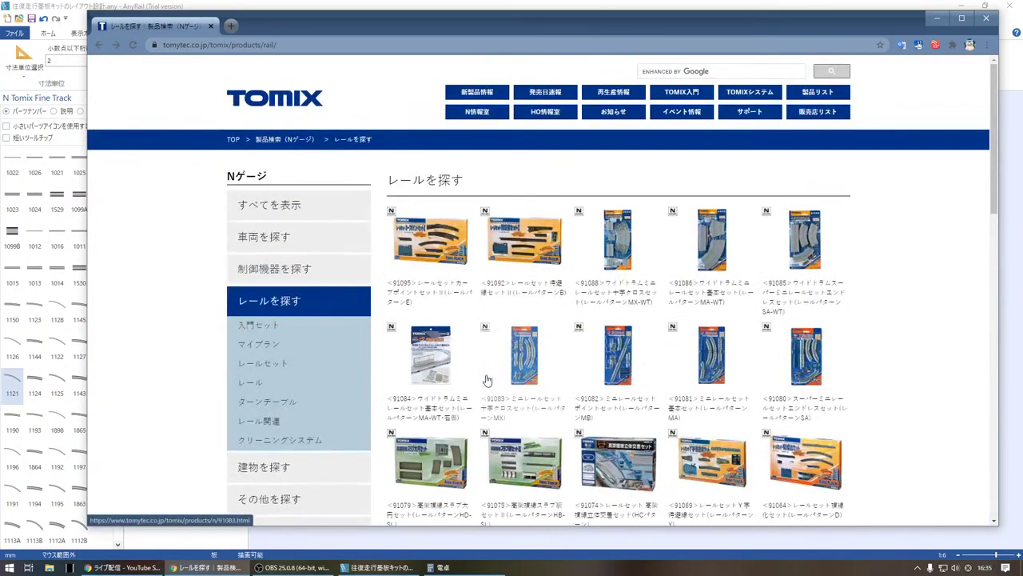
# Step: Browse the N-gauge rail accessories and rail categories on the Tomix site
pyautogui.click(294, 423)
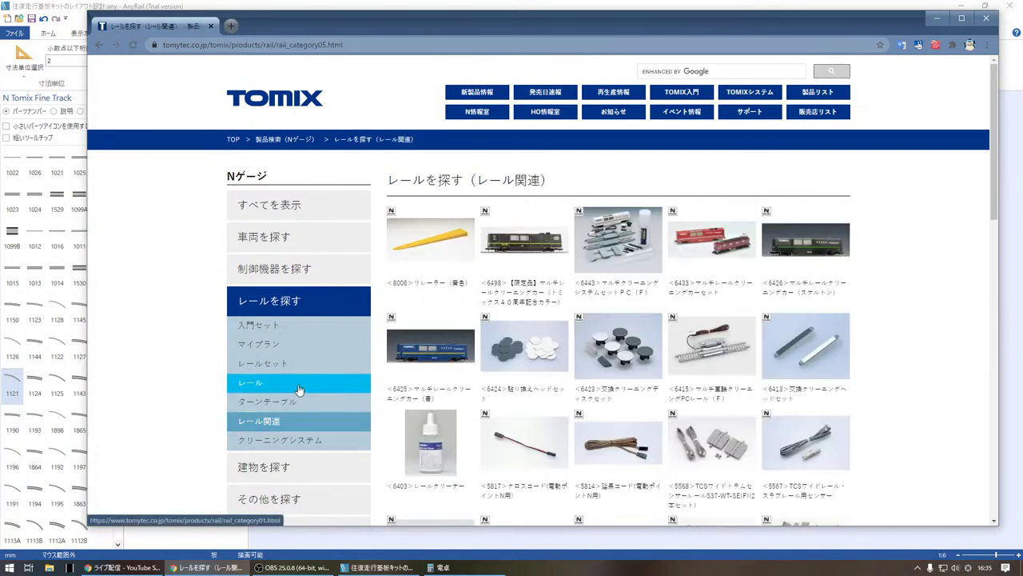
pyautogui.click(264, 383)
pyautogui.scroll(-4, 506, 376)
pyautogui.scroll(-10, 505, 375)
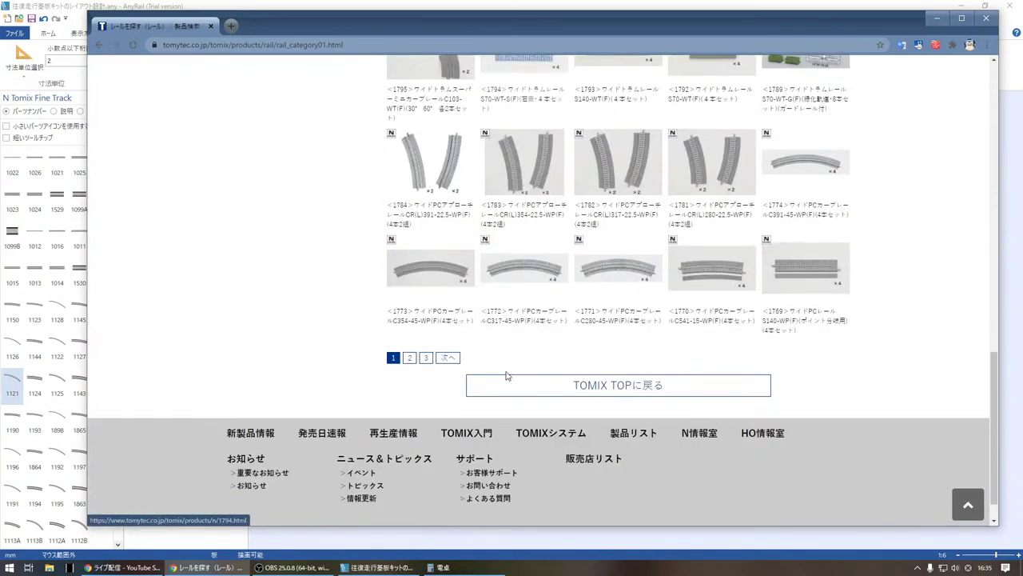
pyautogui.scroll(15, 506, 376)
pyautogui.scroll(-5, 505, 375)
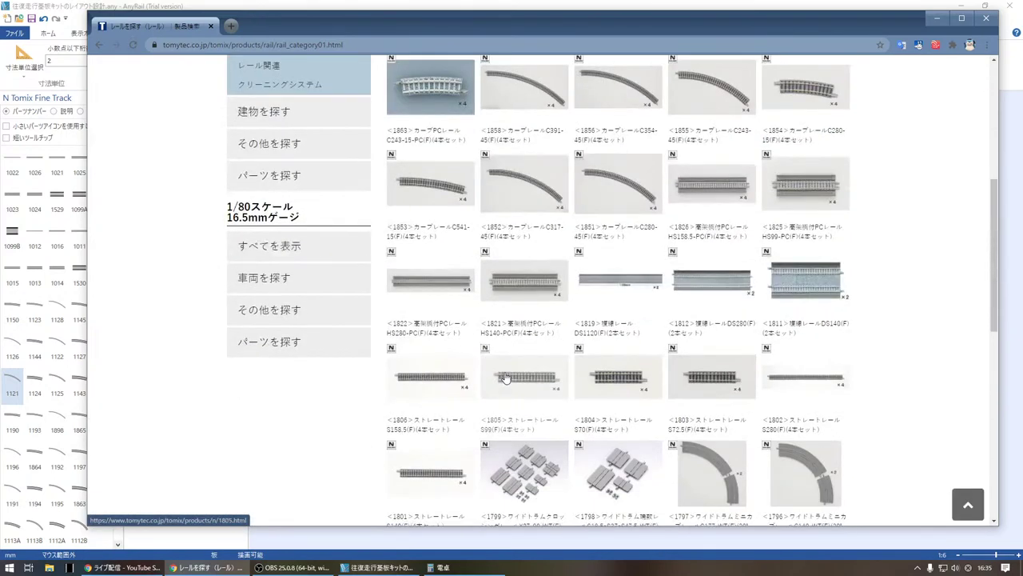
pyautogui.scroll(5, 506, 377)
# Step: Look through the complete N-gauge product listing on the Tomix site
pyautogui.click(314, 205)
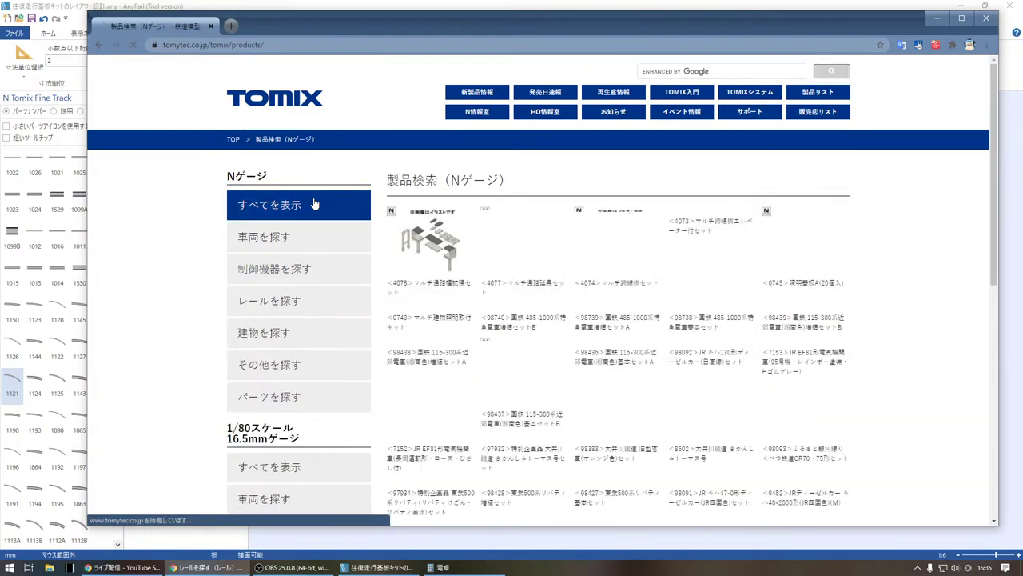
pyautogui.scroll(-2, 488, 361)
pyautogui.scroll(2, 489, 364)
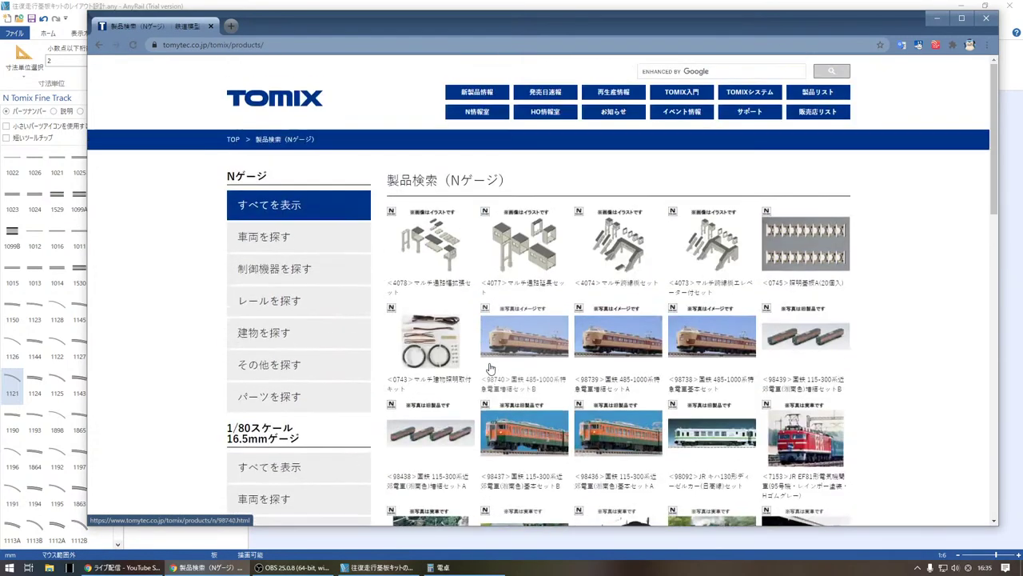
pyautogui.scroll(-3, 646, 310)
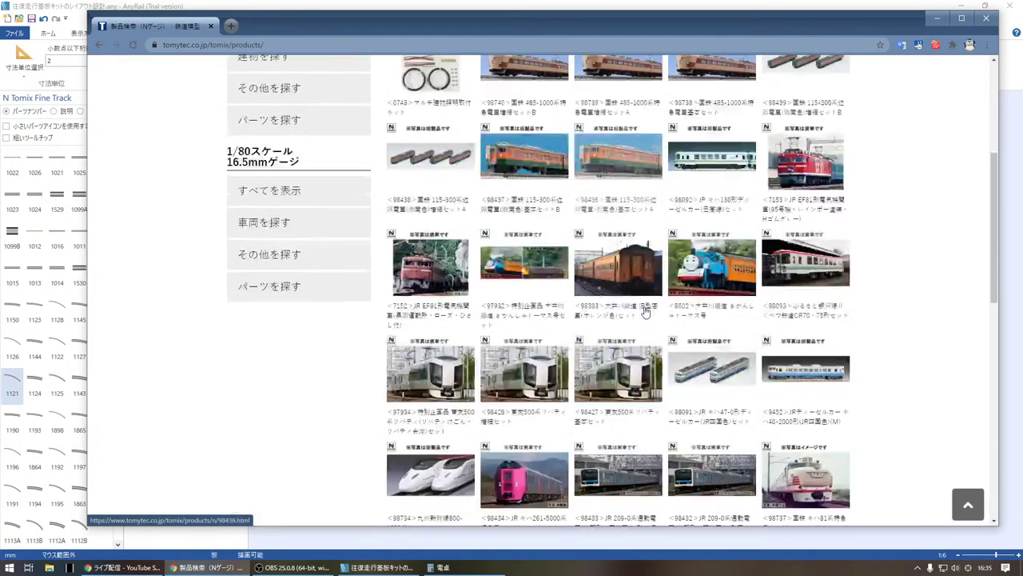
pyautogui.scroll(-10, 646, 310)
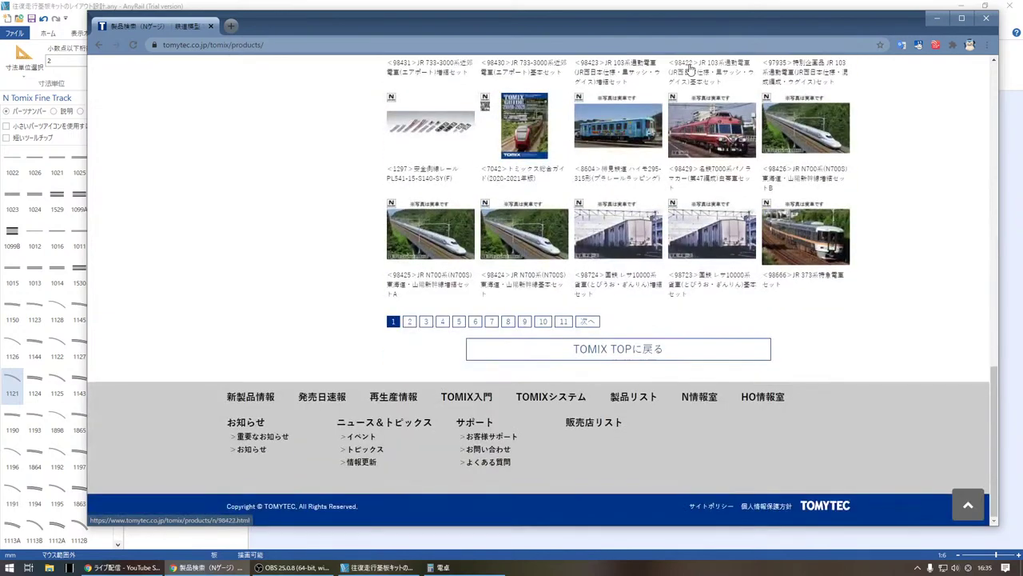
pyautogui.press('super+Down')
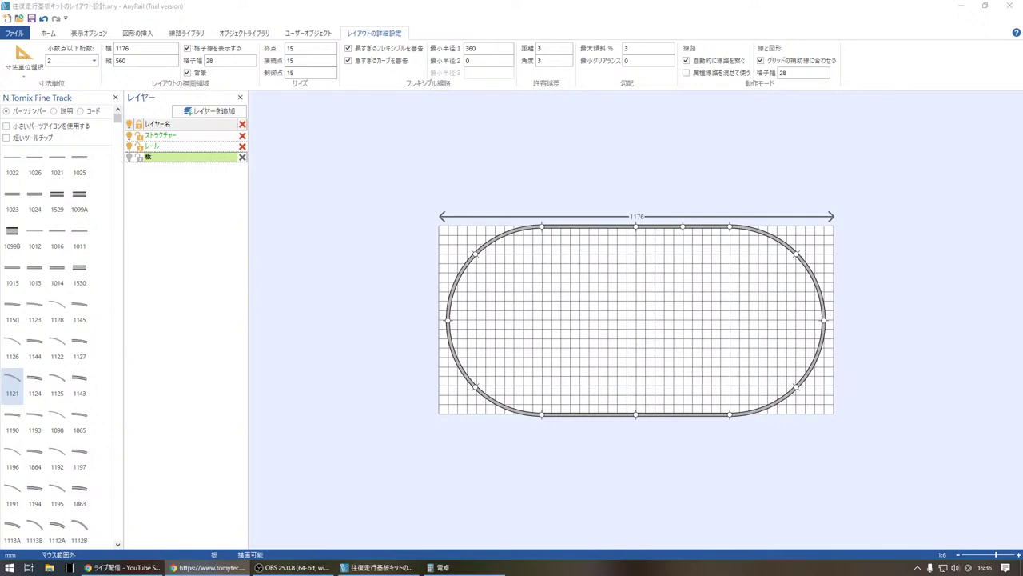
# Step: Bring up the Tomix beginner guide PDF on rails in a maximized browser window and skim both pages
pyautogui.click(209, 567)
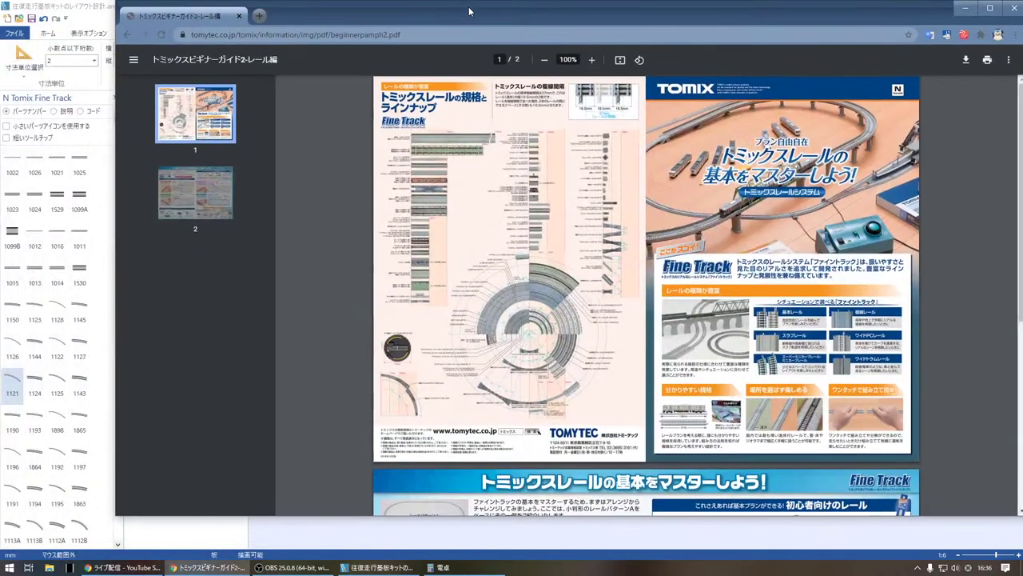
pyautogui.doubleClick(470, 11)
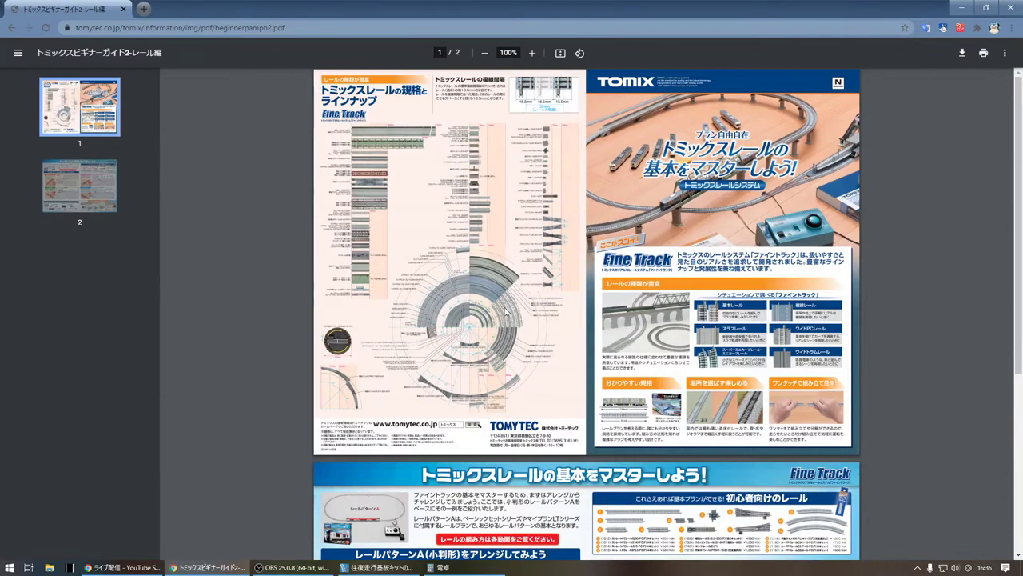
pyautogui.scroll(-4, 479, 382)
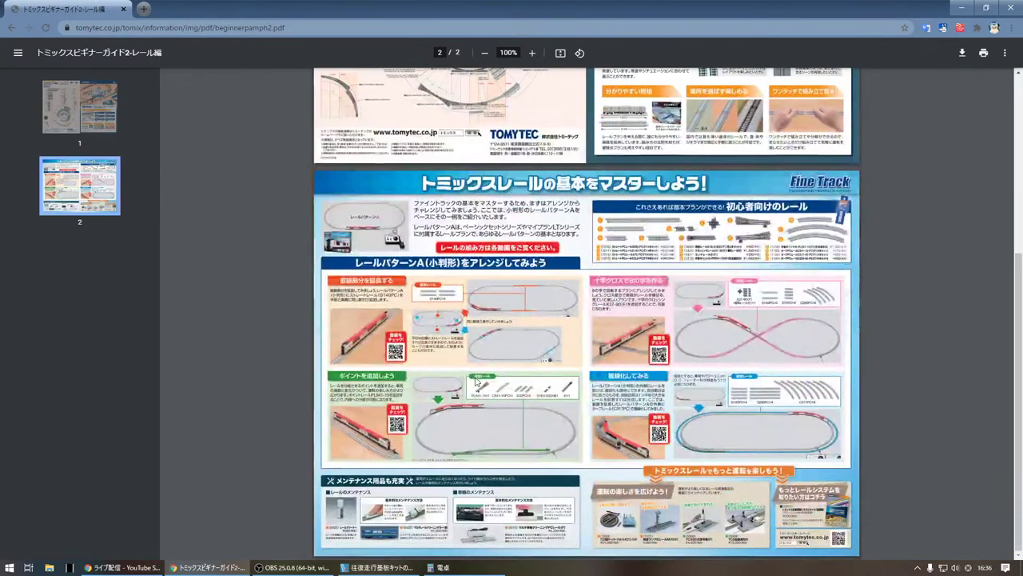
pyautogui.scroll(4, 493, 401)
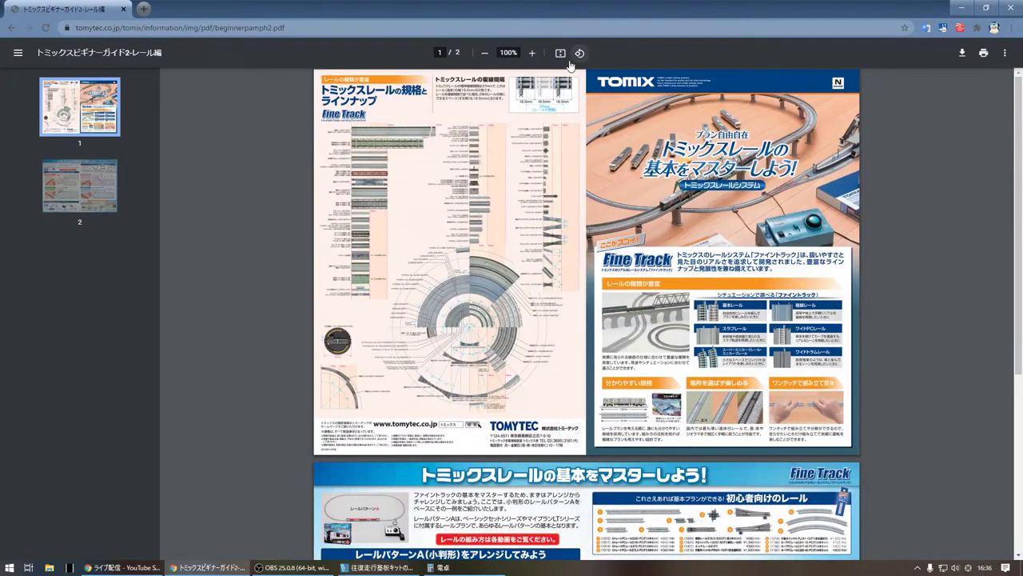
# Step: Enlarge the beginner guide's rail lineup page to 175% to examine the track dimensions
pyautogui.click(532, 53)
pyautogui.click(532, 53)
pyautogui.click(532, 52)
pyautogui.click(531, 53)
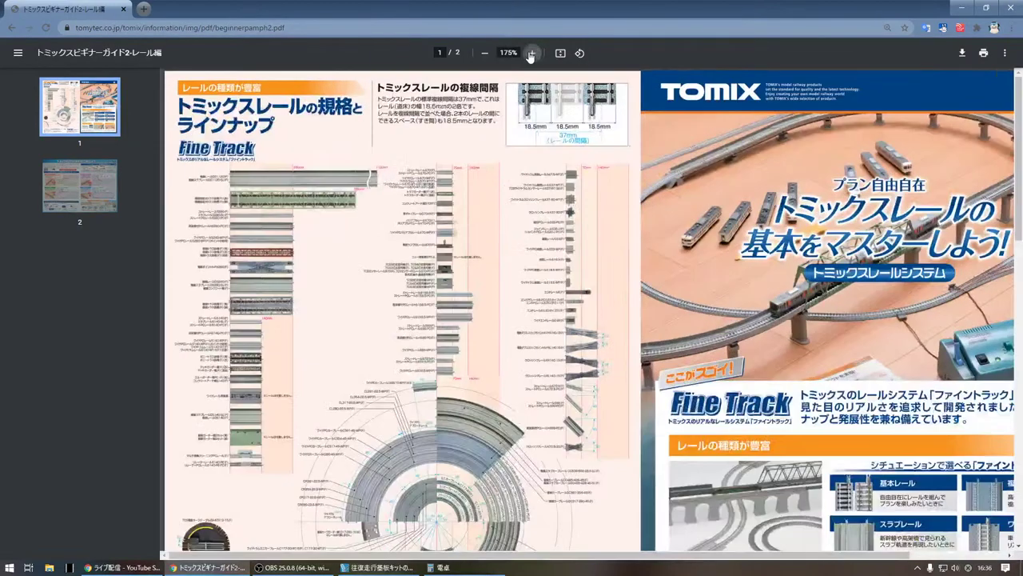
# Step: Enlarge the beginner guide's first page to 500% and examine the double-track spacing text and diagram
pyautogui.click(531, 52)
pyautogui.click(532, 52)
pyautogui.click(531, 53)
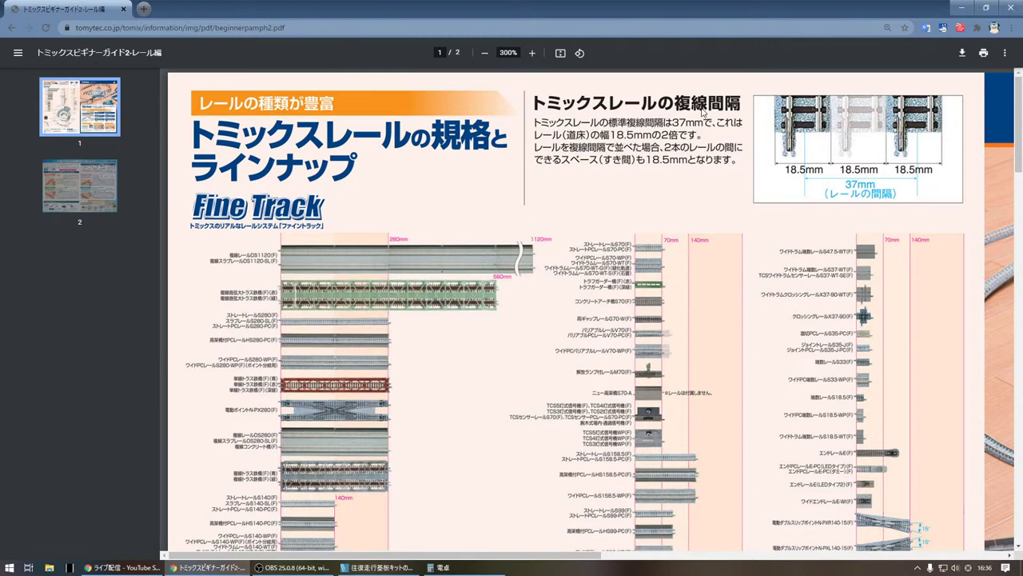
pyautogui.click(532, 53)
pyautogui.click(532, 52)
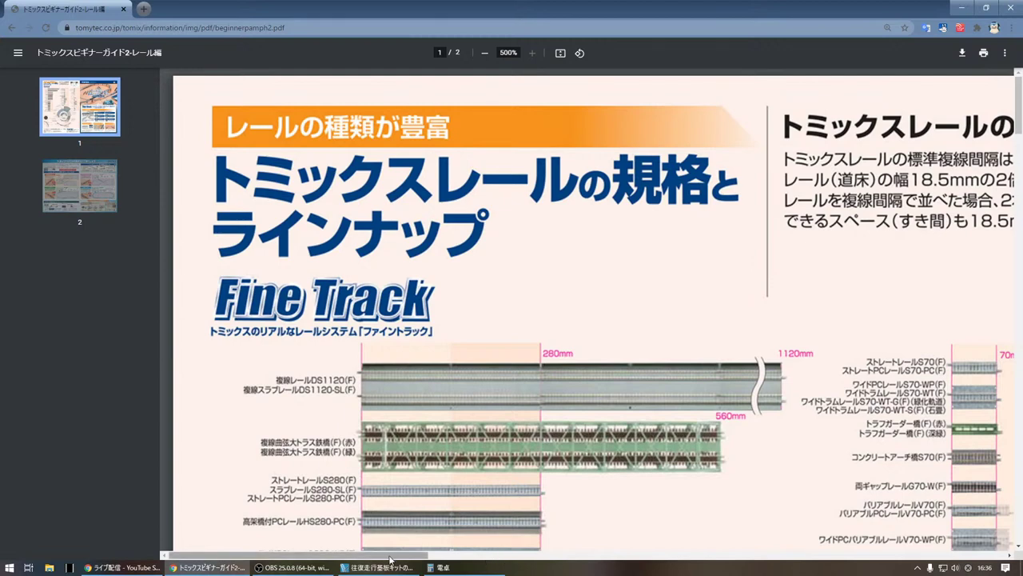
pyautogui.moveTo(394, 559); pyautogui.dragTo(582, 558)
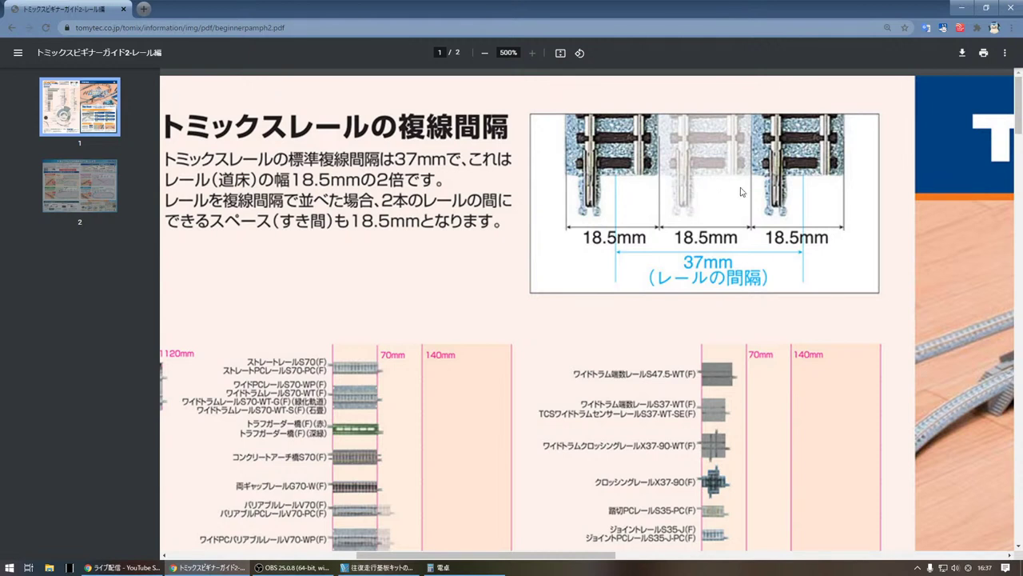
# Step: Switch back to AnyRail and set both the displayed grid width and the snapping grid width to 37 mm
pyautogui.click(962, 9)
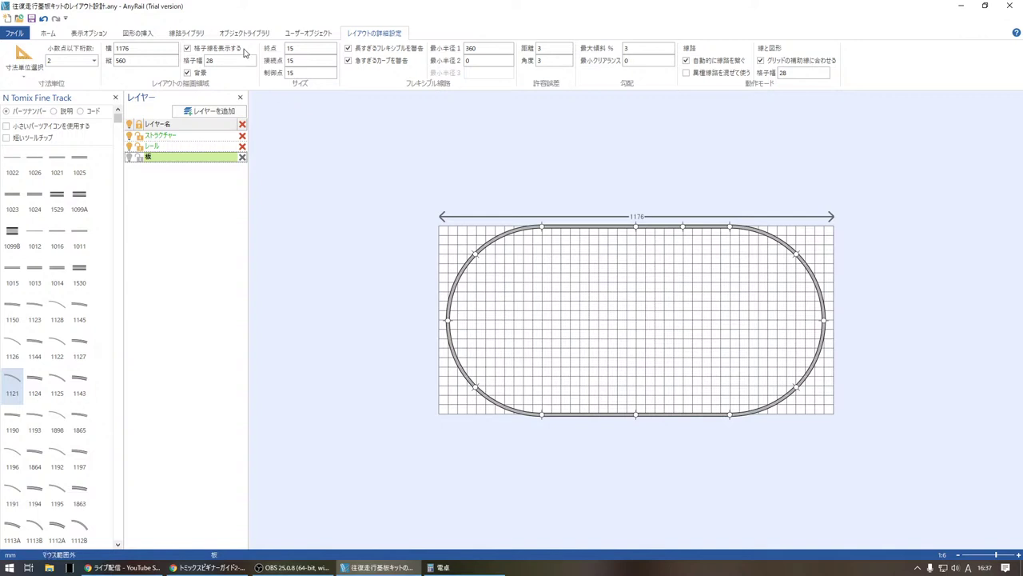
pyautogui.click(222, 61)
pyautogui.write('37')
pyautogui.press('Return')
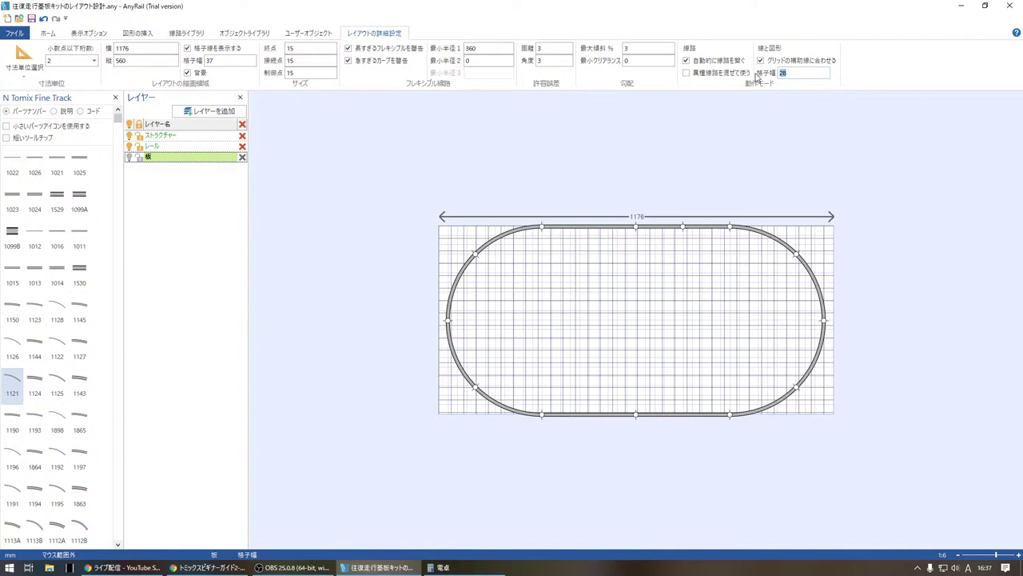
pyautogui.write('37')
pyautogui.press('Return')
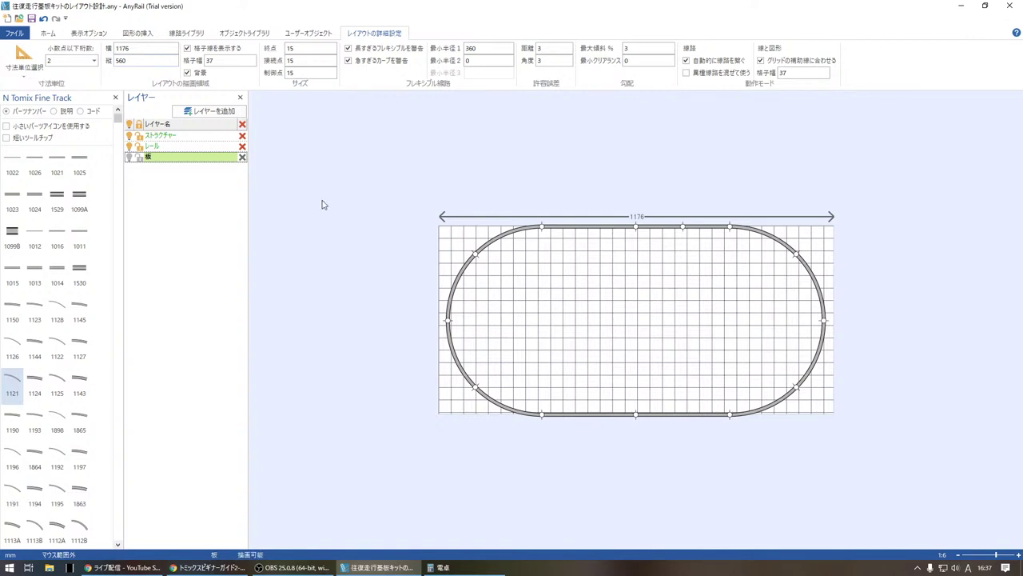
# Step: Switch to the Calculator for working out the drawing area size
pyautogui.click(440, 567)
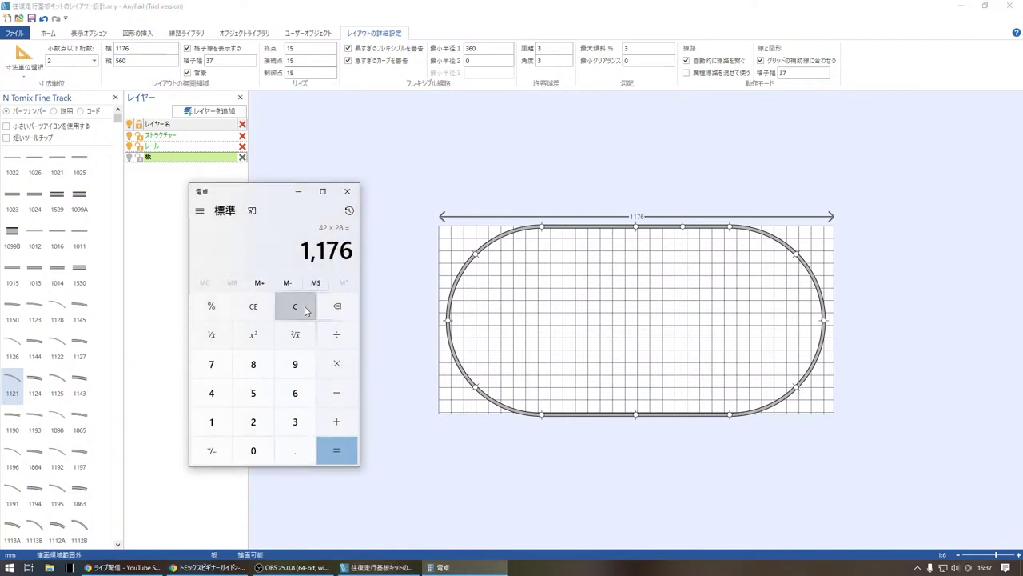